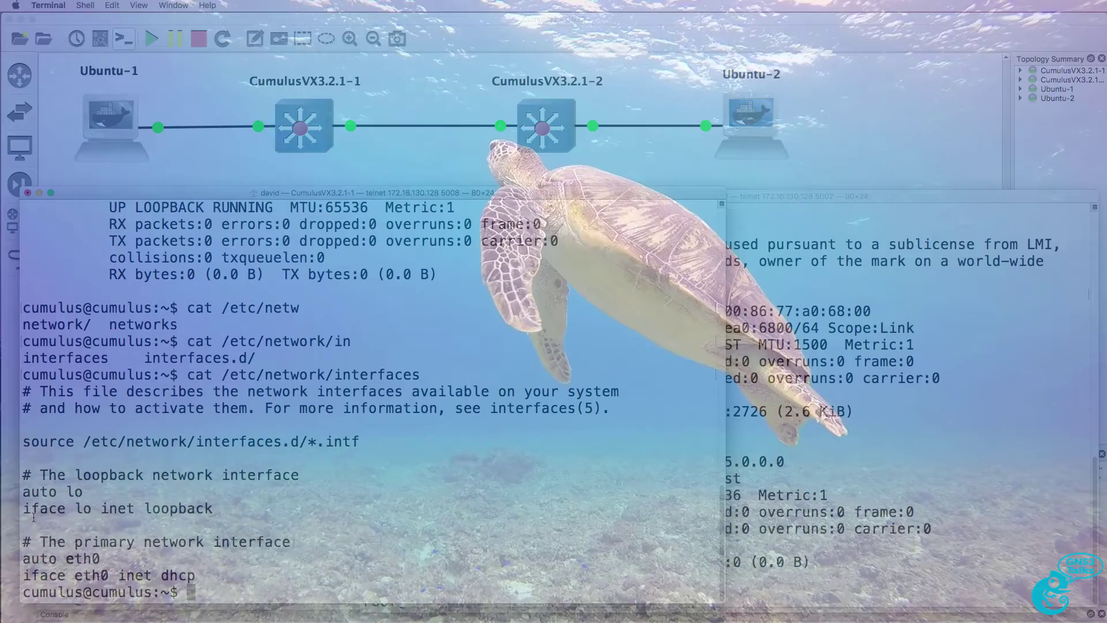
Print /etc/network/interfaces on CumulusVX3.2.1-2, mark its eth0 DHCP lines, and return to GNS3
left_click_drag(23, 558, 196, 579)
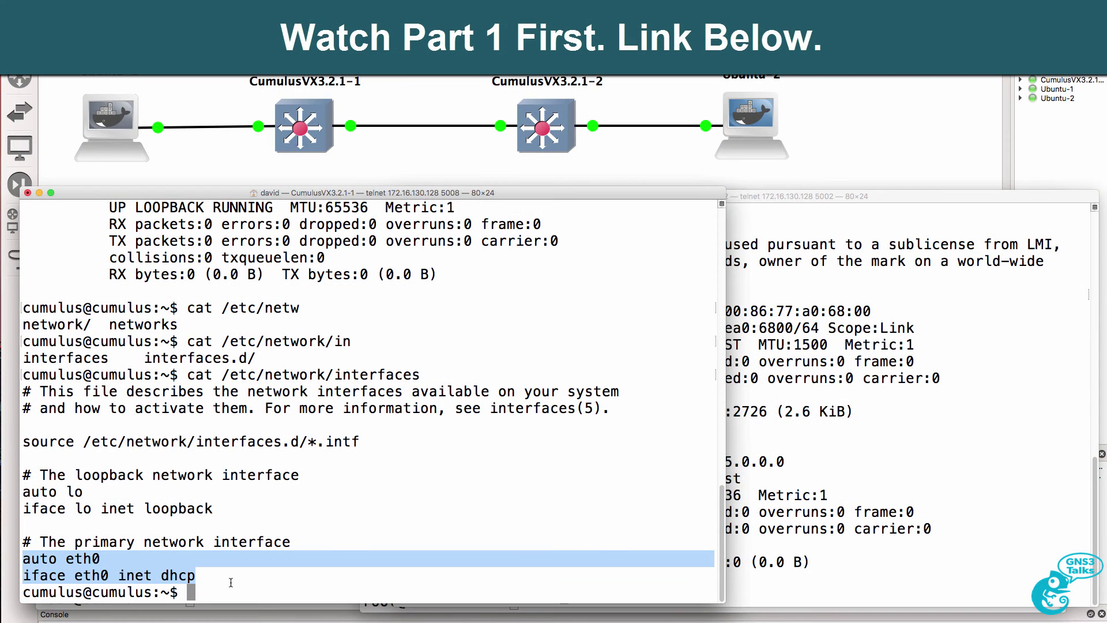
left_click(828, 441)
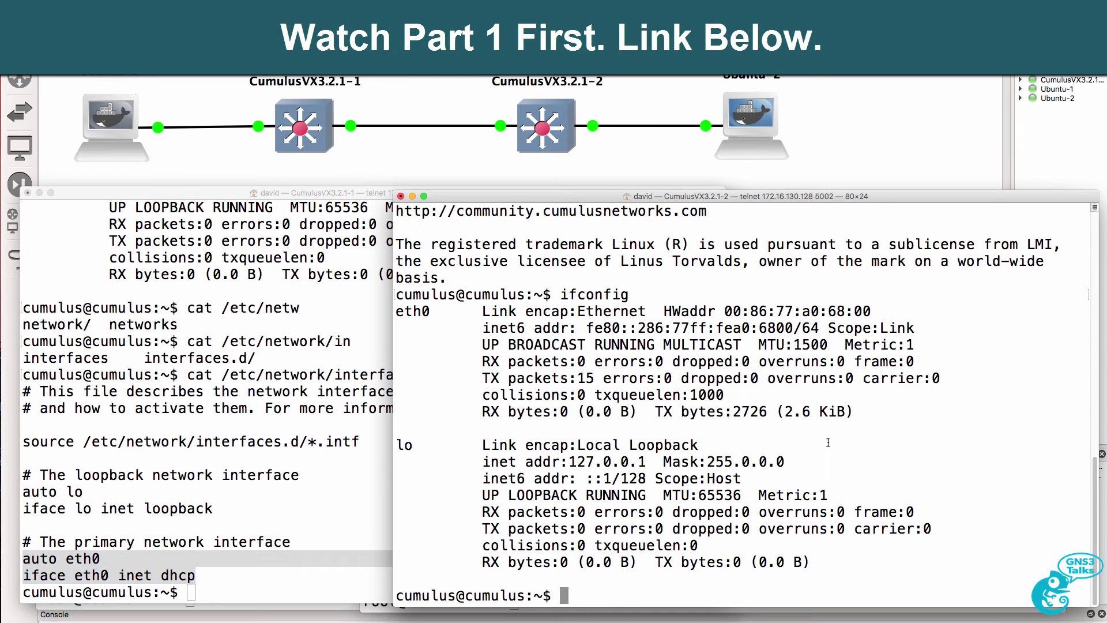
type("cat /etc/")
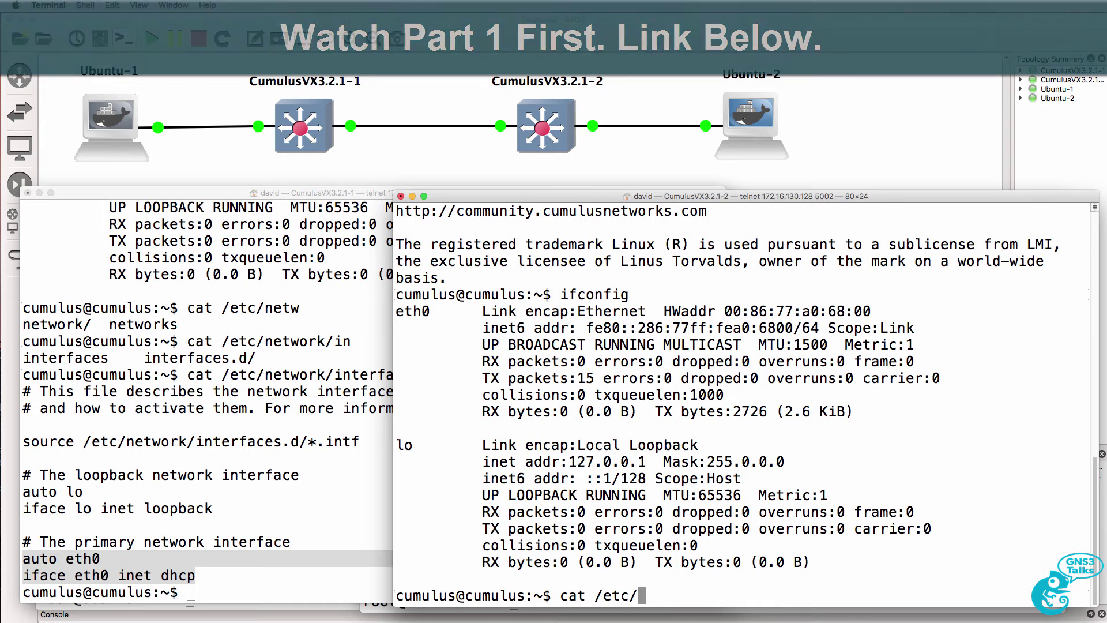
type("net")
key("Tab")
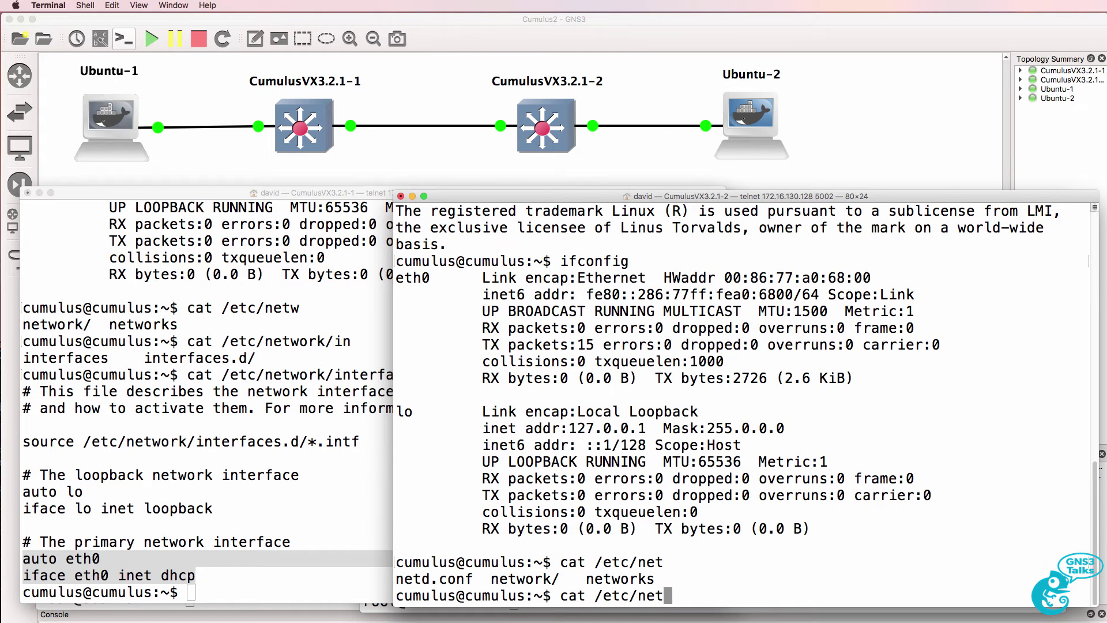
type("w")
key("Tab")
type("/in")
key("Tab")
key("Return")
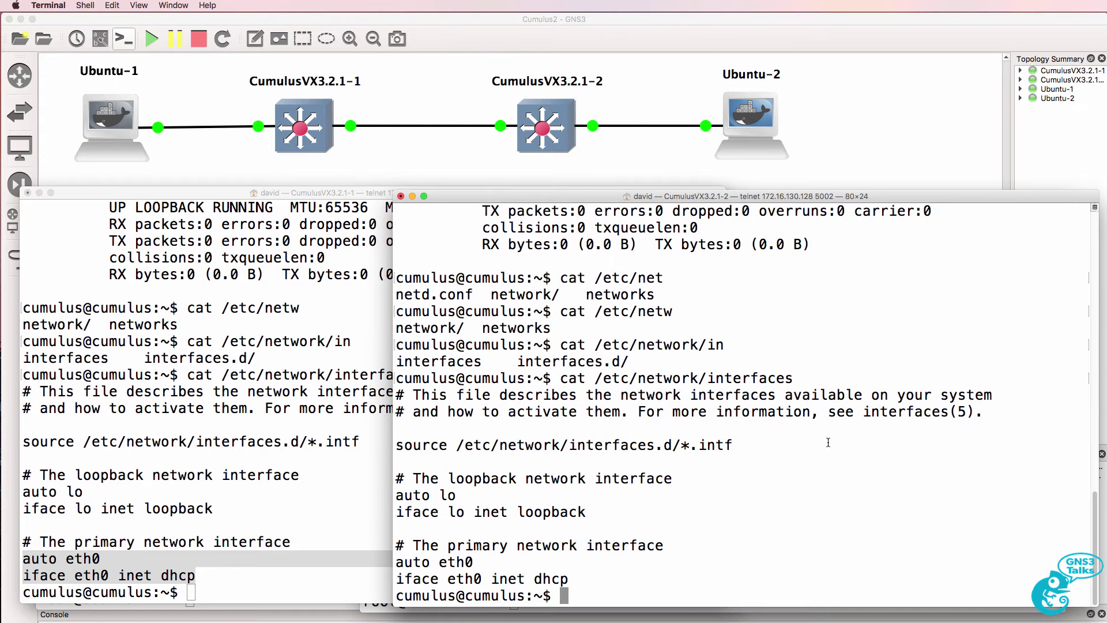
left_click_drag(569, 577, 397, 563)
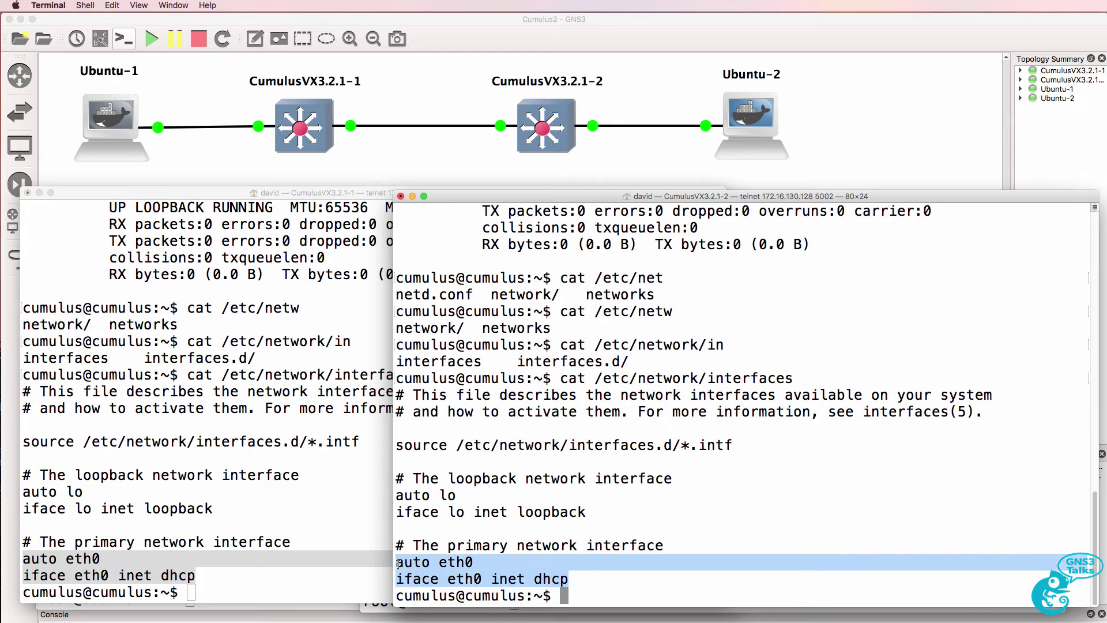
left_click(442, 20)
Show interface labels on all links and place a Cisco IOSvL2 15.2.4055 switch below the Cumulus switches
left_click(100, 38)
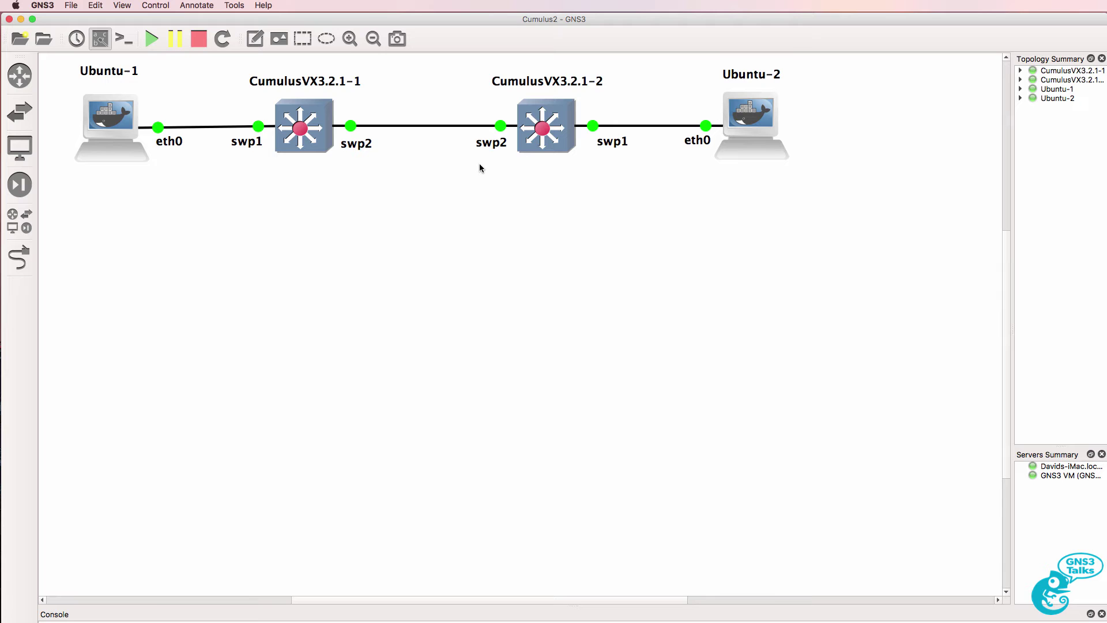
left_click(19, 111)
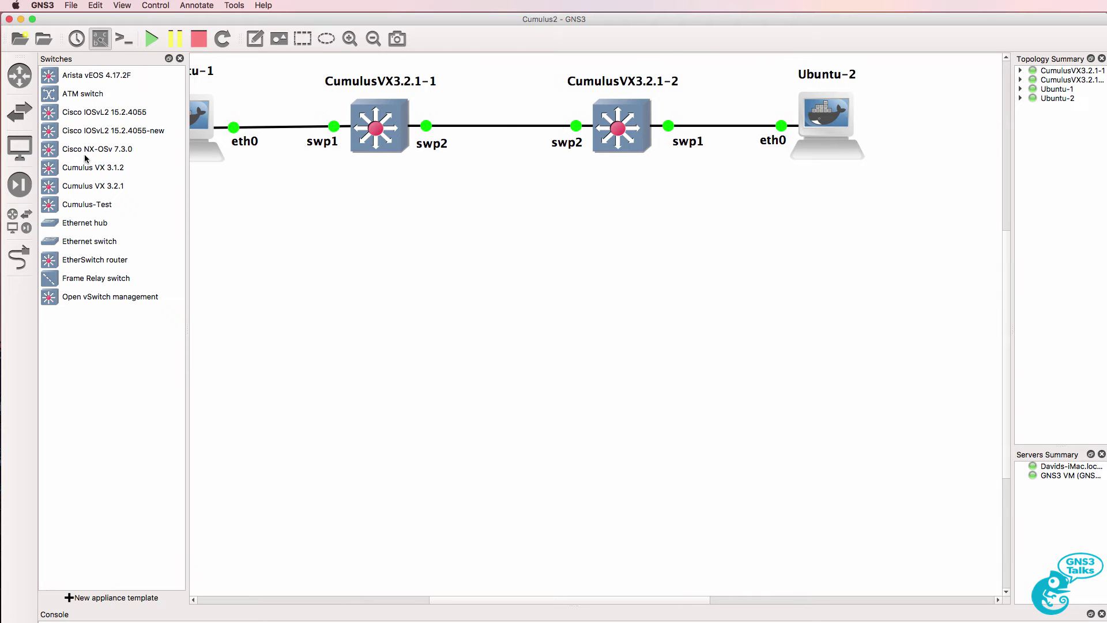
left_click(96, 123)
left_click_drag(94, 116, 488, 280)
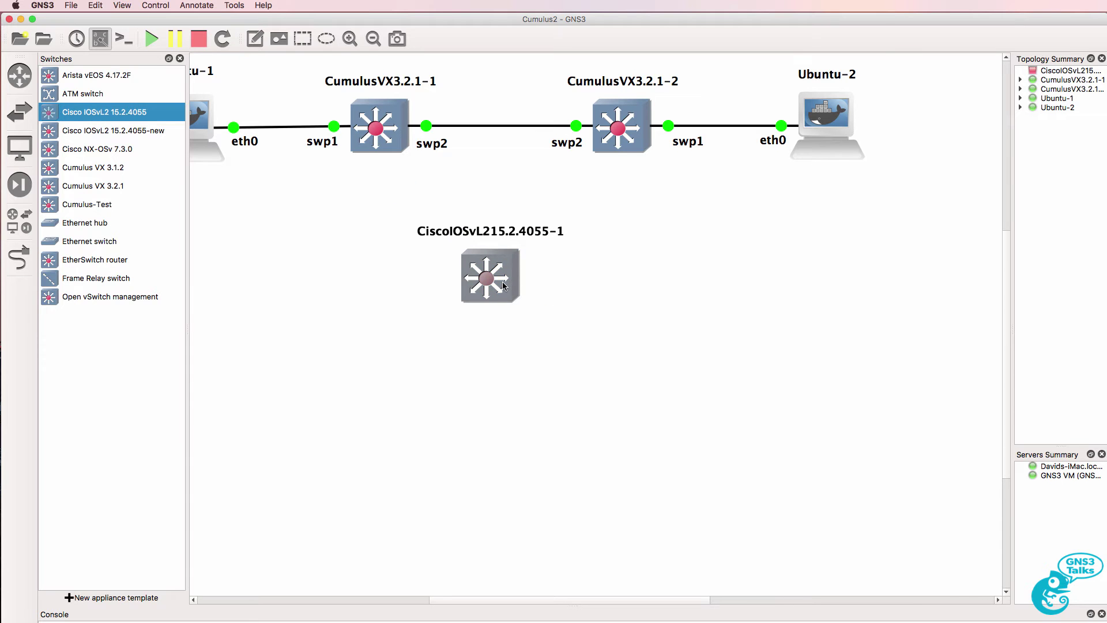
Add a Nat1 cloud from All devices below the Cisco switch
left_click(23, 219)
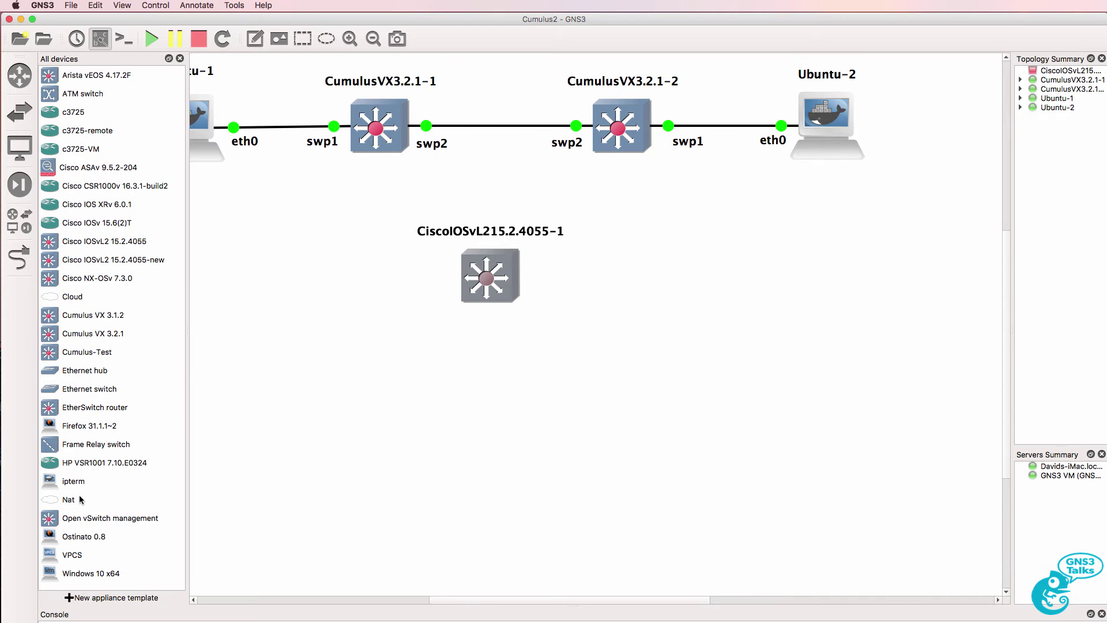
left_click(98, 503)
left_click_drag(98, 506, 496, 417)
left_click(180, 58)
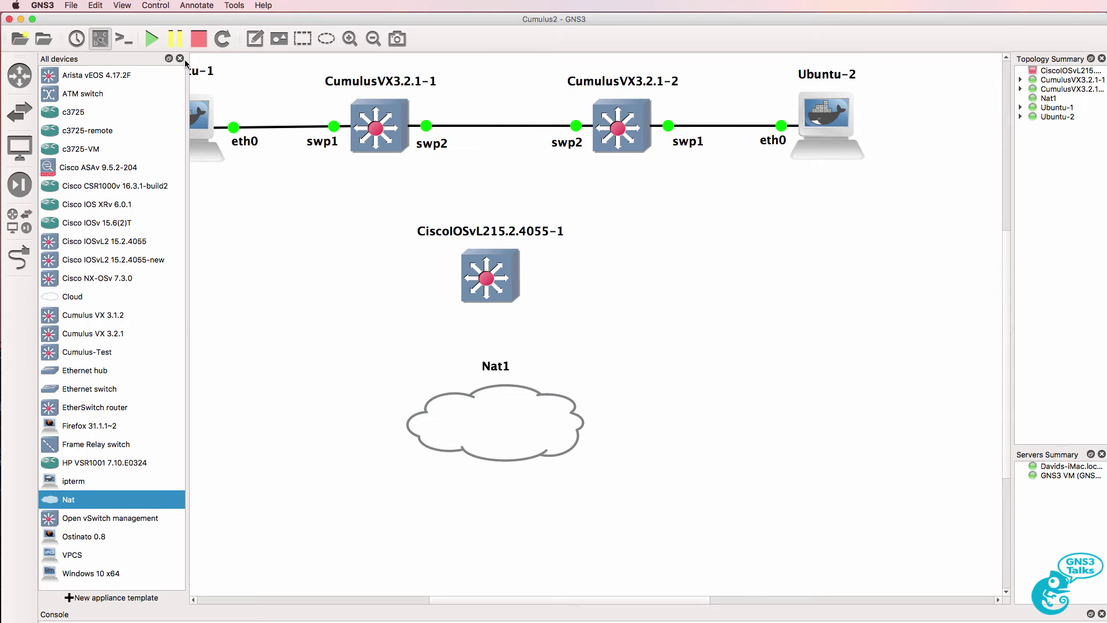
left_click(19, 258)
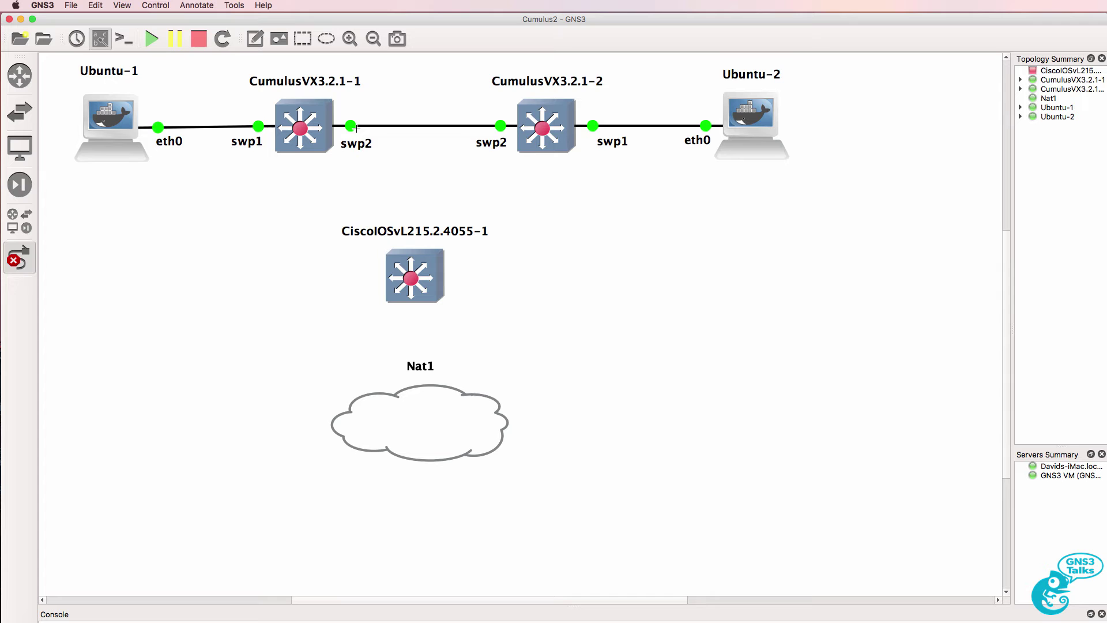
Link CumulusVX-1 eth0 to Gi0/0, CumulusVX-2 eth0 to Gi0/1, and Gi0/2 to Nat1 nat0
left_click(326, 133)
left_click(349, 143)
left_click(408, 264)
left_click(430, 268)
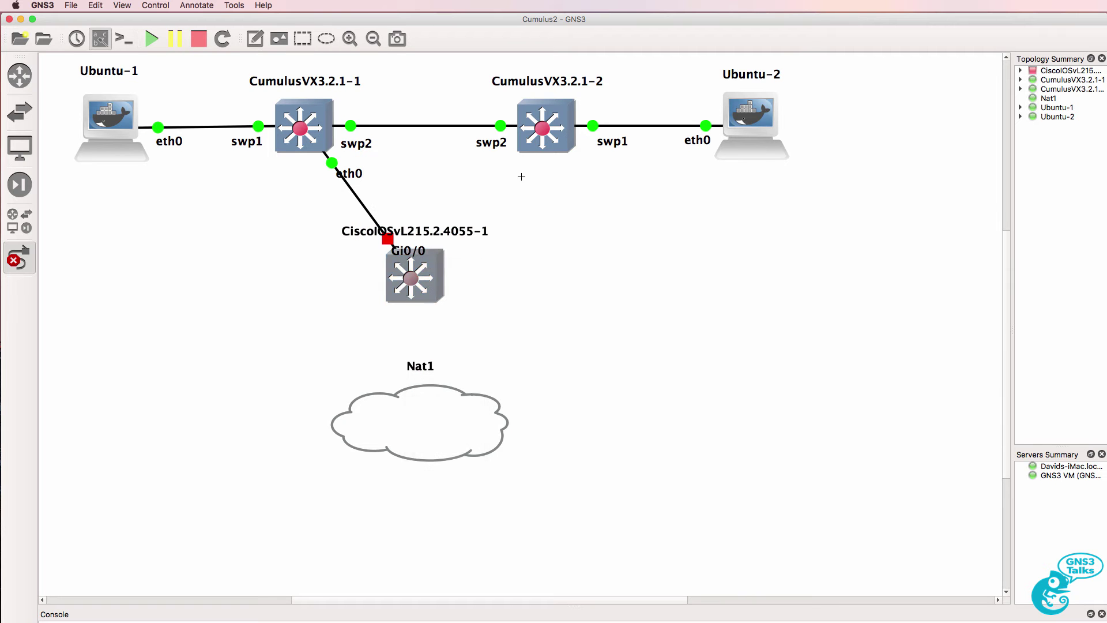
left_click(553, 141)
left_click(571, 146)
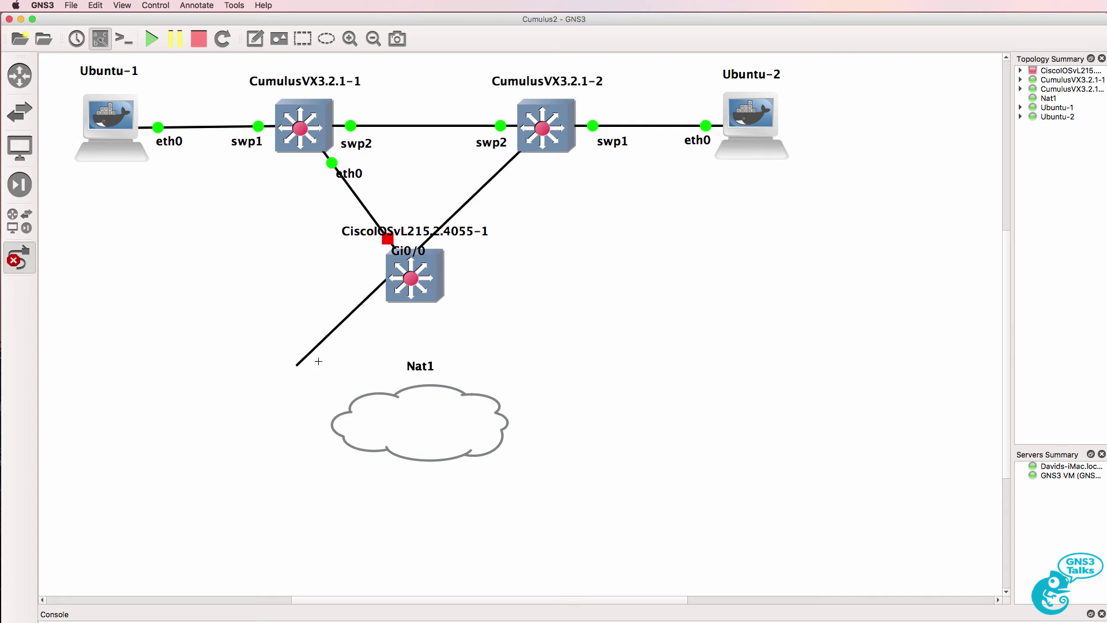
left_click(433, 271)
left_click(443, 292)
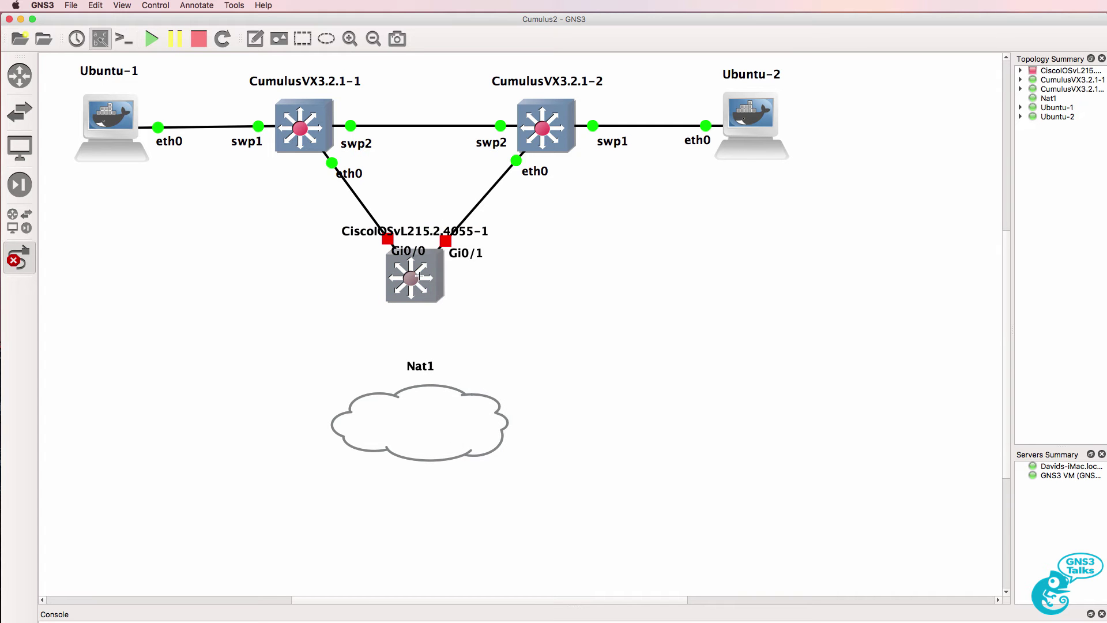
left_click(414, 268)
left_click(447, 303)
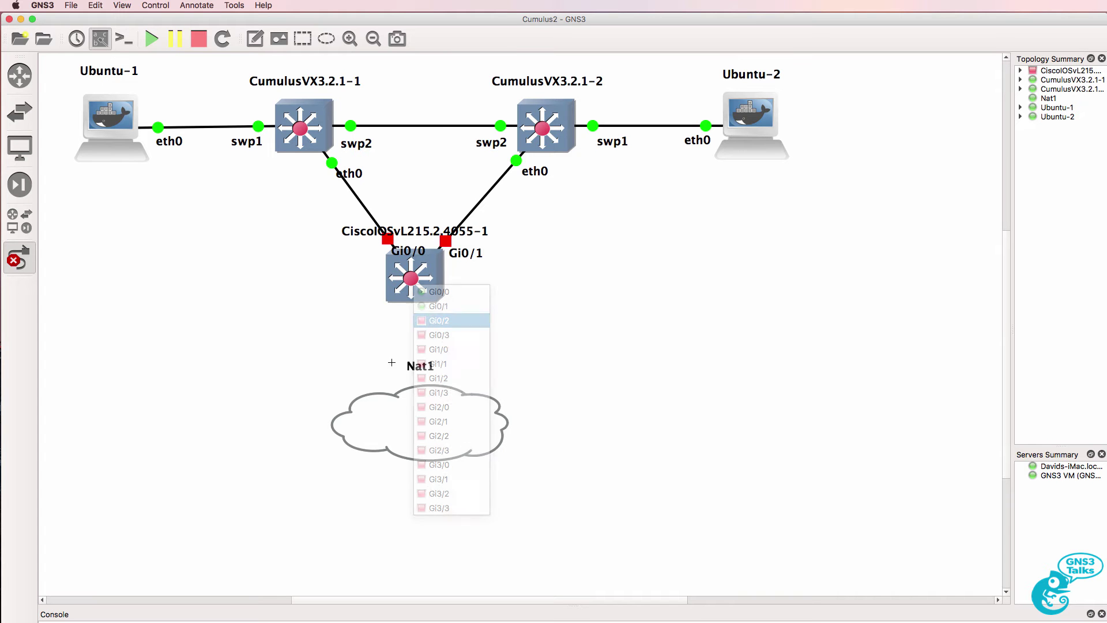
left_click(446, 426)
left_click(456, 425)
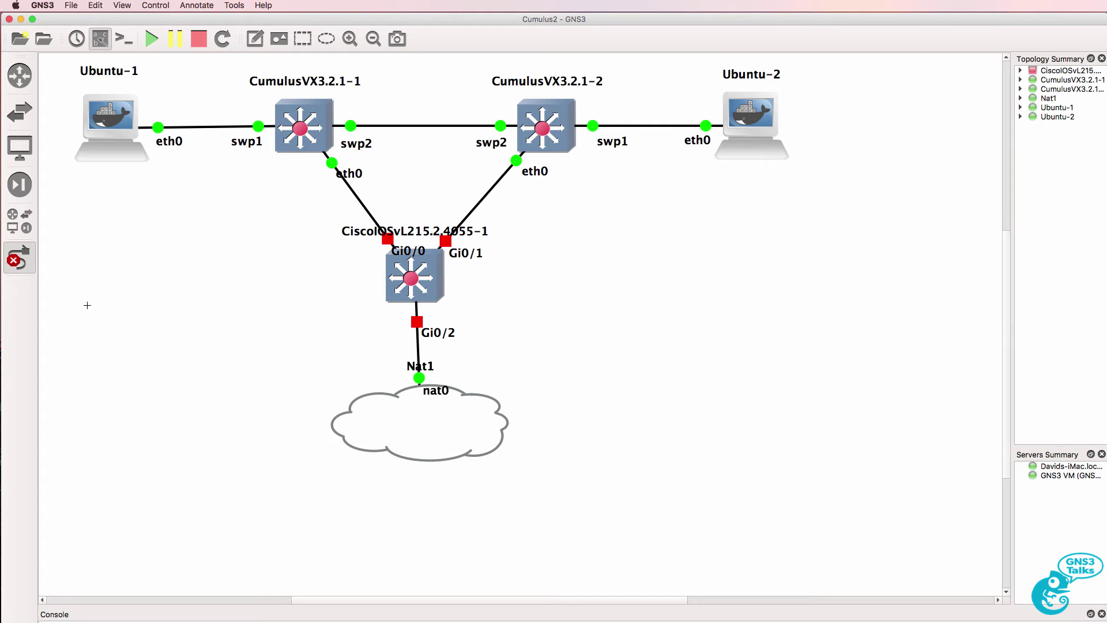
left_click(13, 262)
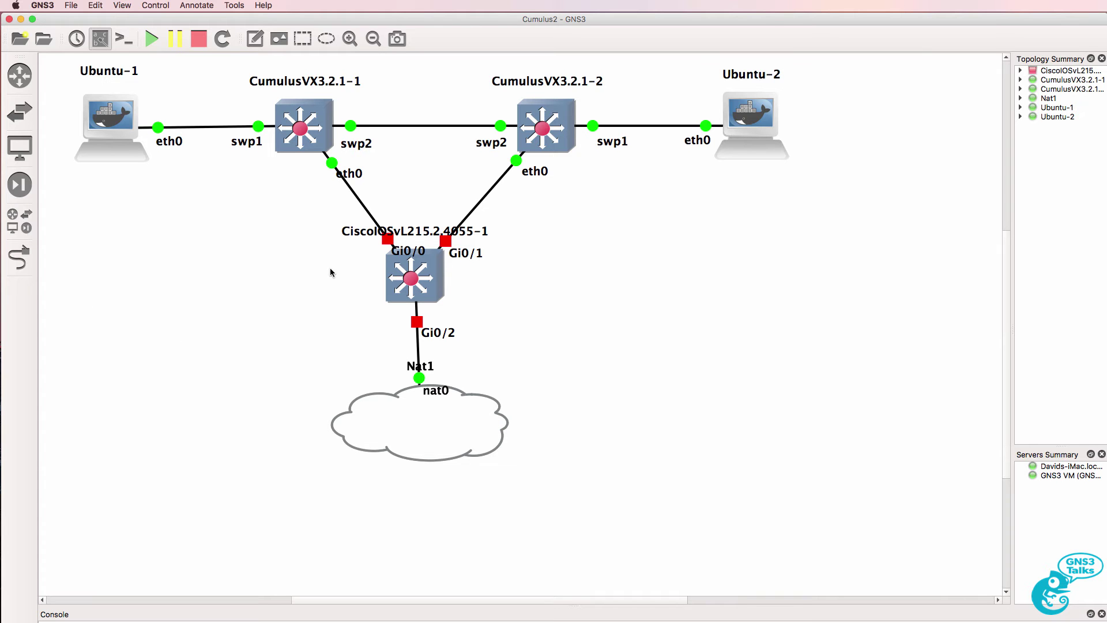
Start the Cisco switch, tidy the Gi0/0 label and Nat1 position, and open its console
right_click(433, 282)
left_click(464, 376)
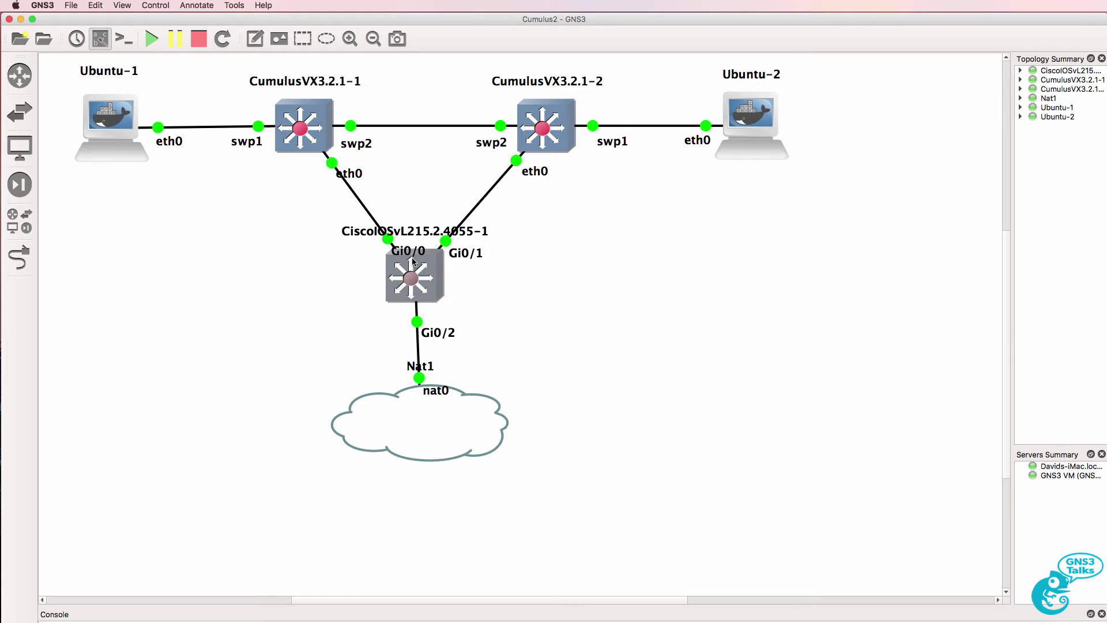
left_click_drag(410, 257, 516, 279)
left_click_drag(437, 437, 431, 428)
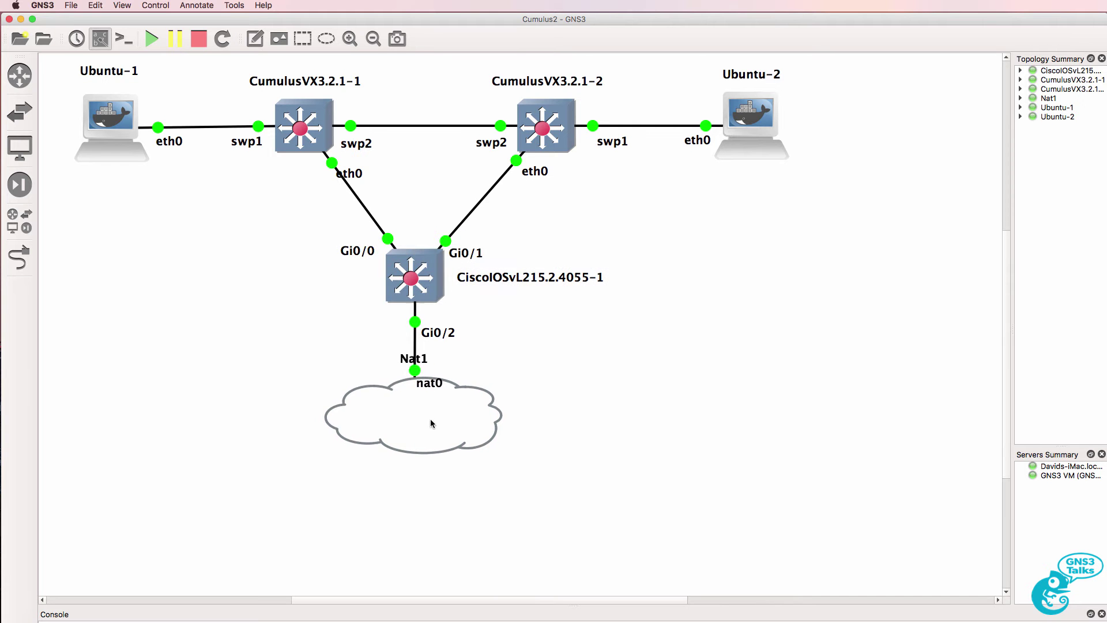
right_click(398, 288)
left_click(446, 356)
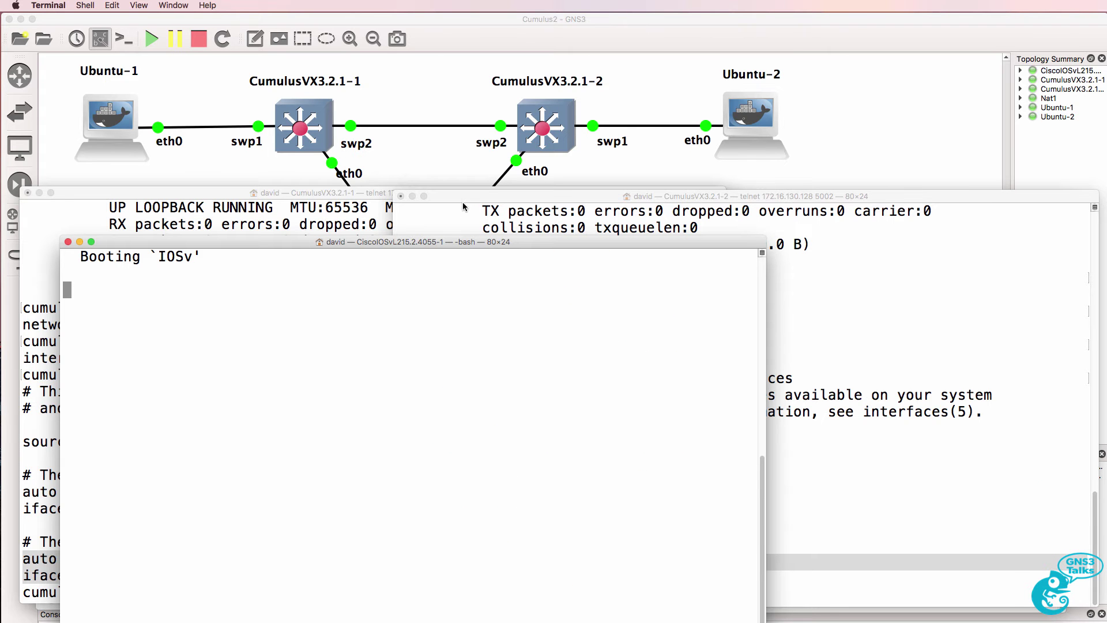
Run ifconfig on CumulusVX3.2.1-1, showing eth0 has no IPv4 address
left_click(328, 217)
key("Up")
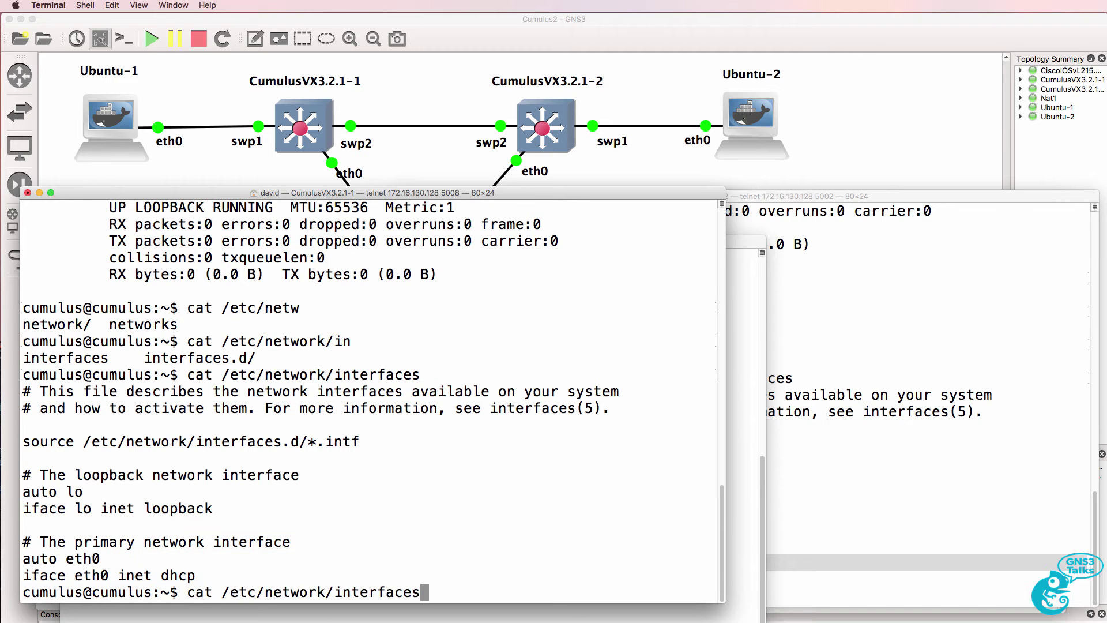
key("Up")
key("Return")
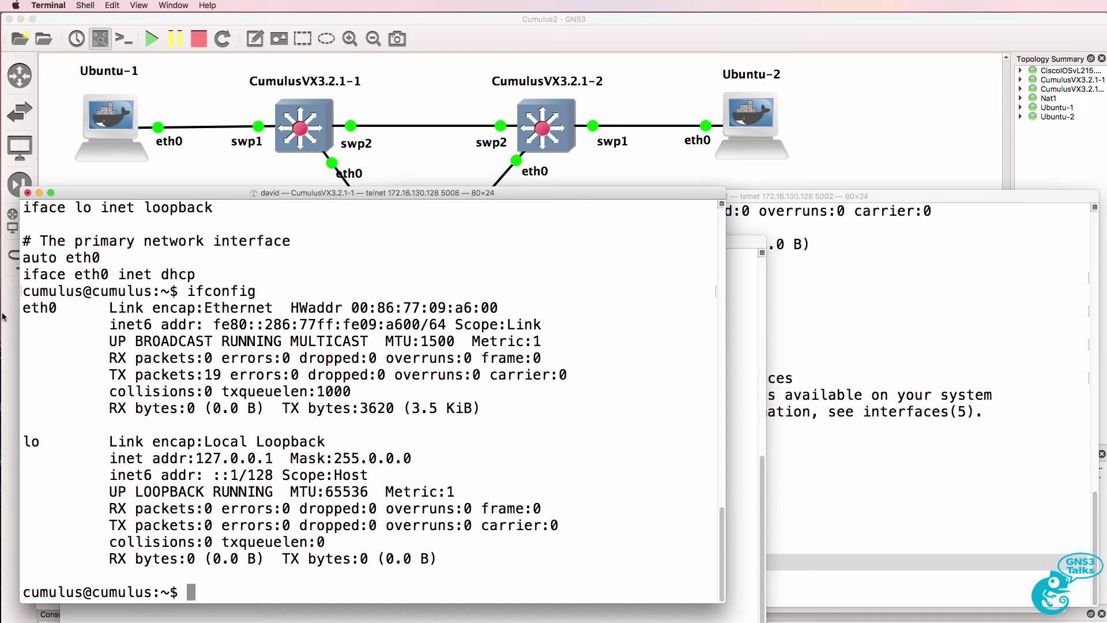
left_click_drag(26, 307, 607, 402)
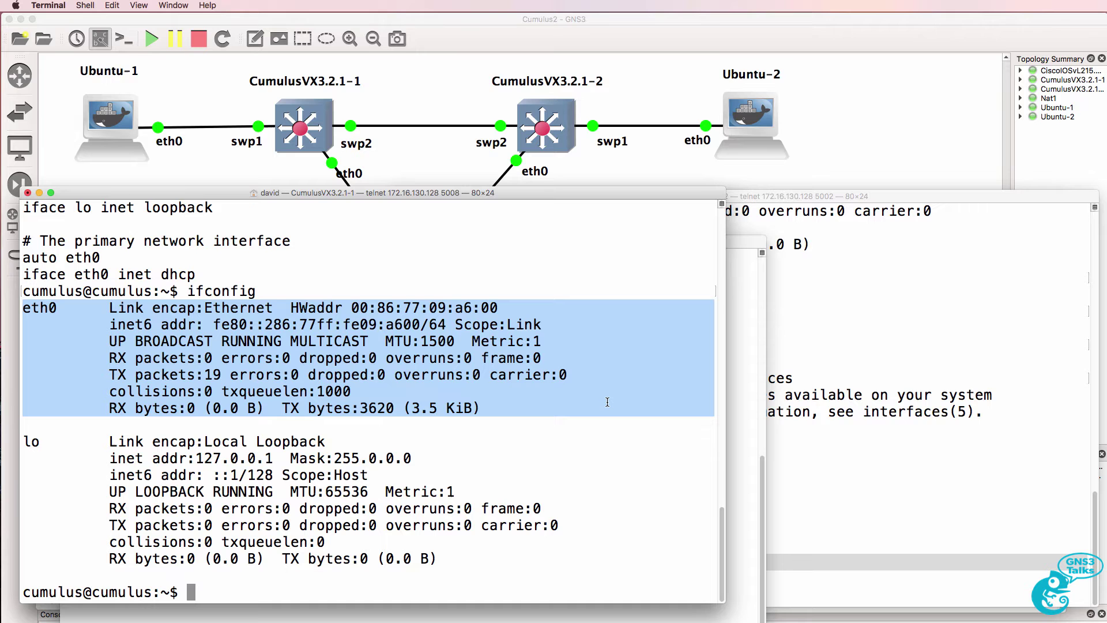
Move the Cisco IOSv console up and right, out of the way of the Cumulus terminal
left_click(736, 252)
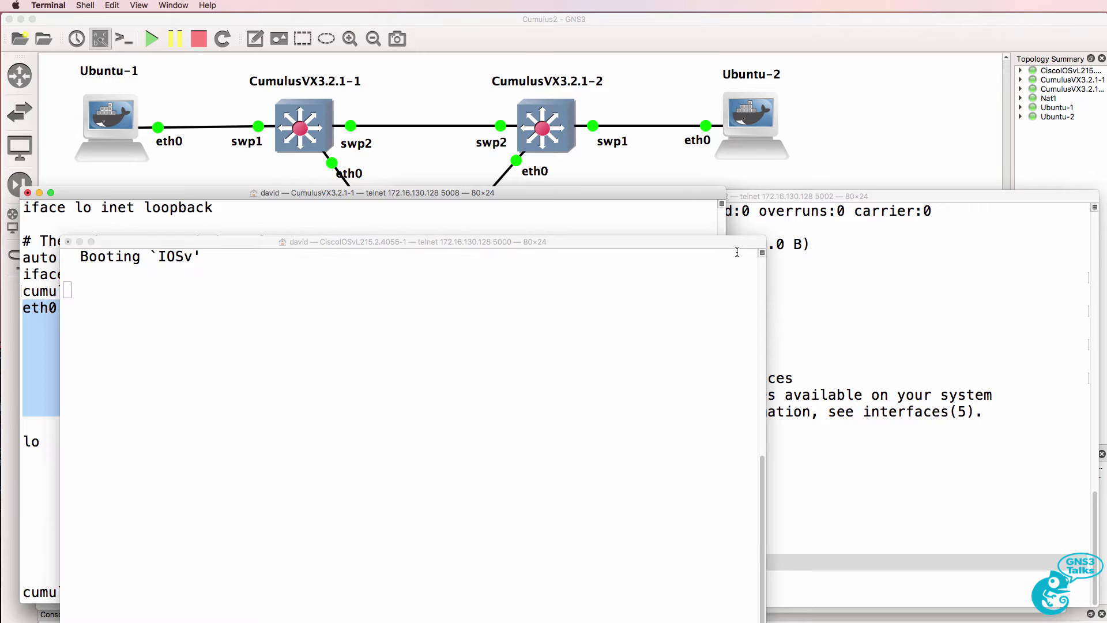
left_click_drag(690, 243, 967, 195)
left_click(175, 366)
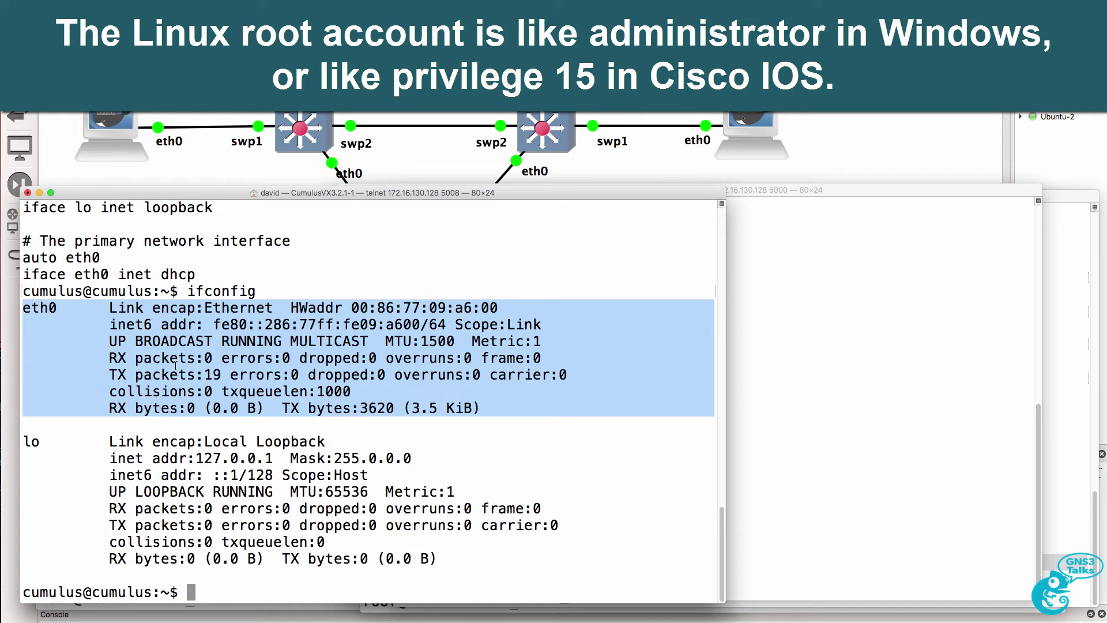
left_click_drag(182, 592, 10, 586)
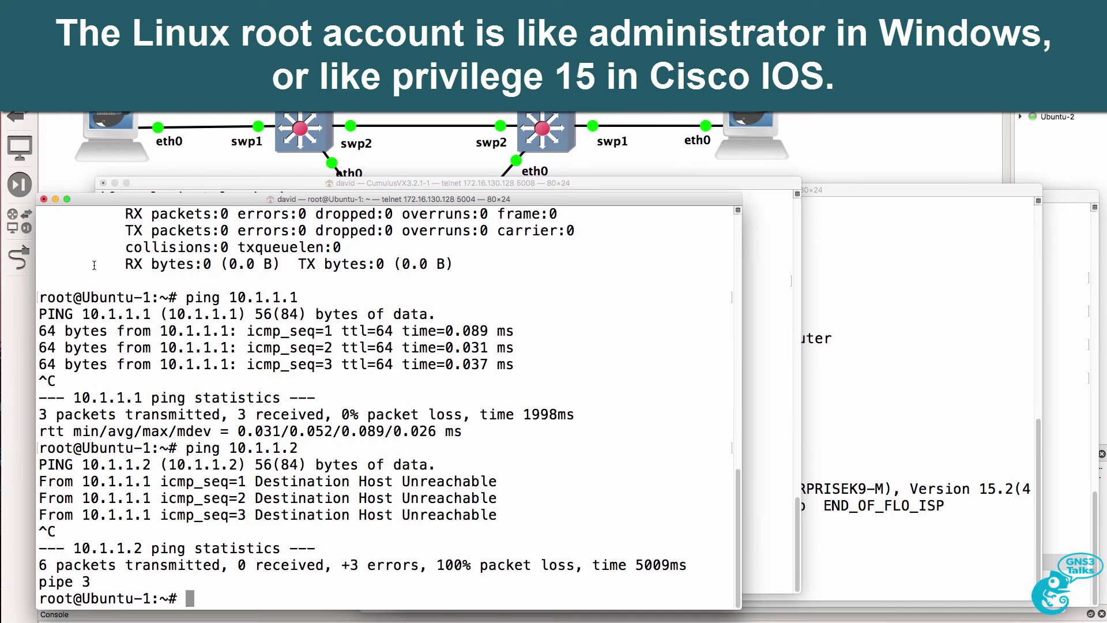
Run sudo on the Ubuntu-1 root session, which reports 'sudo: command not found'
left_click_drag(136, 199, 118, 194)
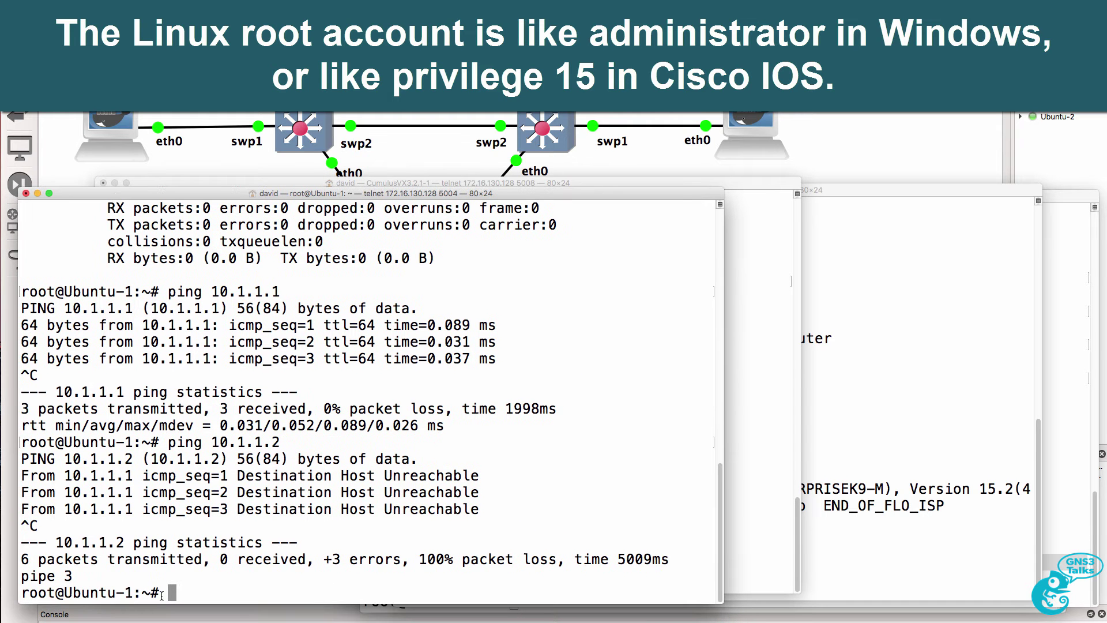
left_click_drag(162, 595, 17, 585)
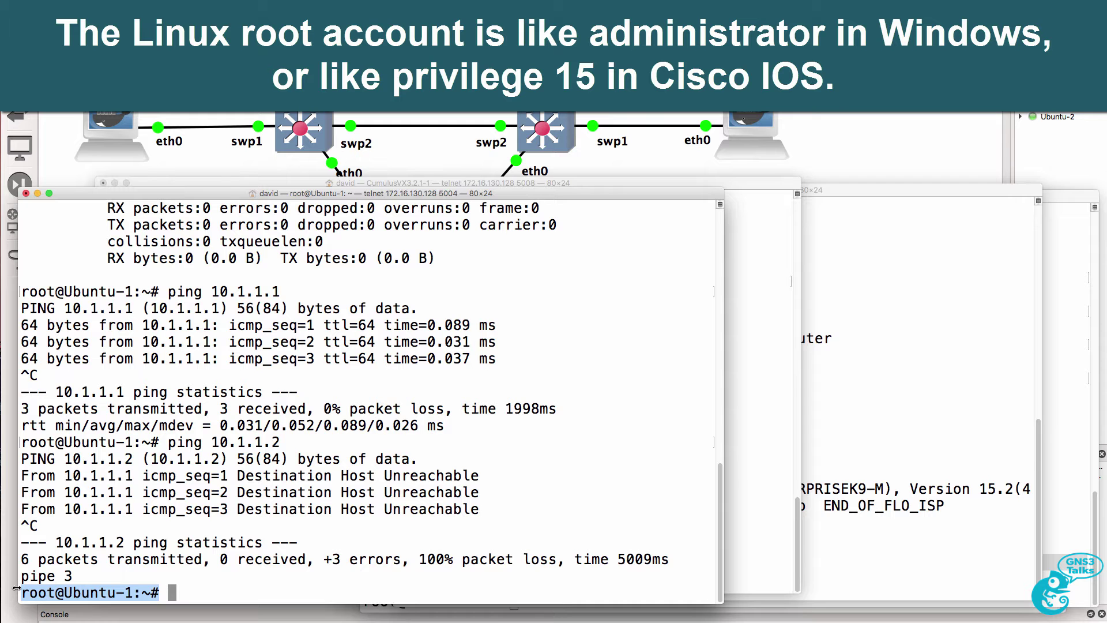
type("sudo")
key("Return")
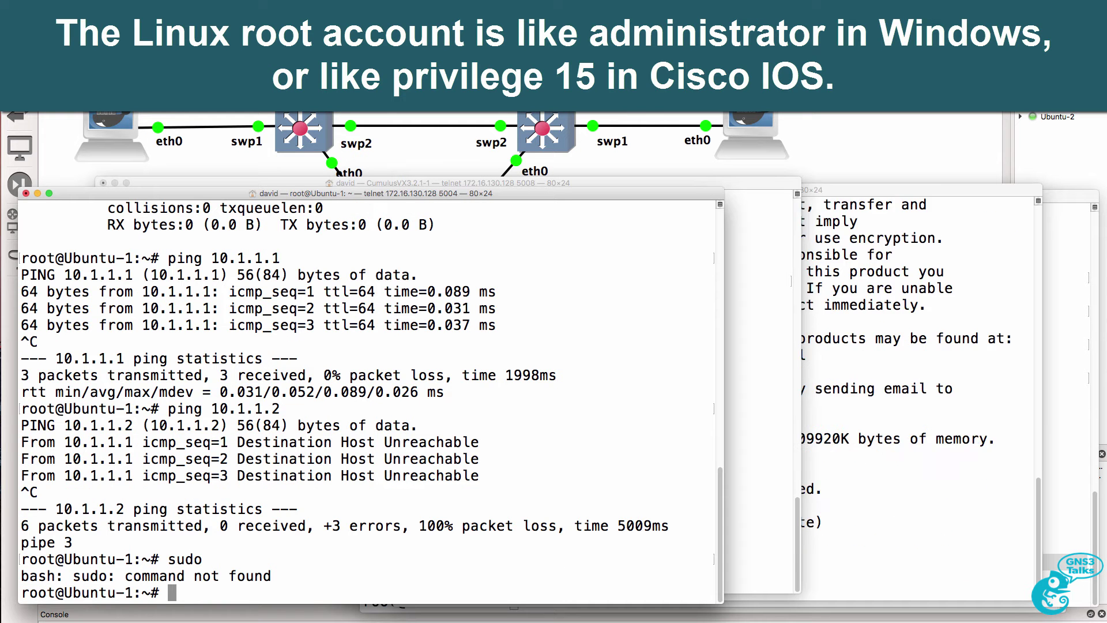
Run sudo on the CumulusVX3.2.1-1 console and highlight the user@host prompt
left_click(791, 440)
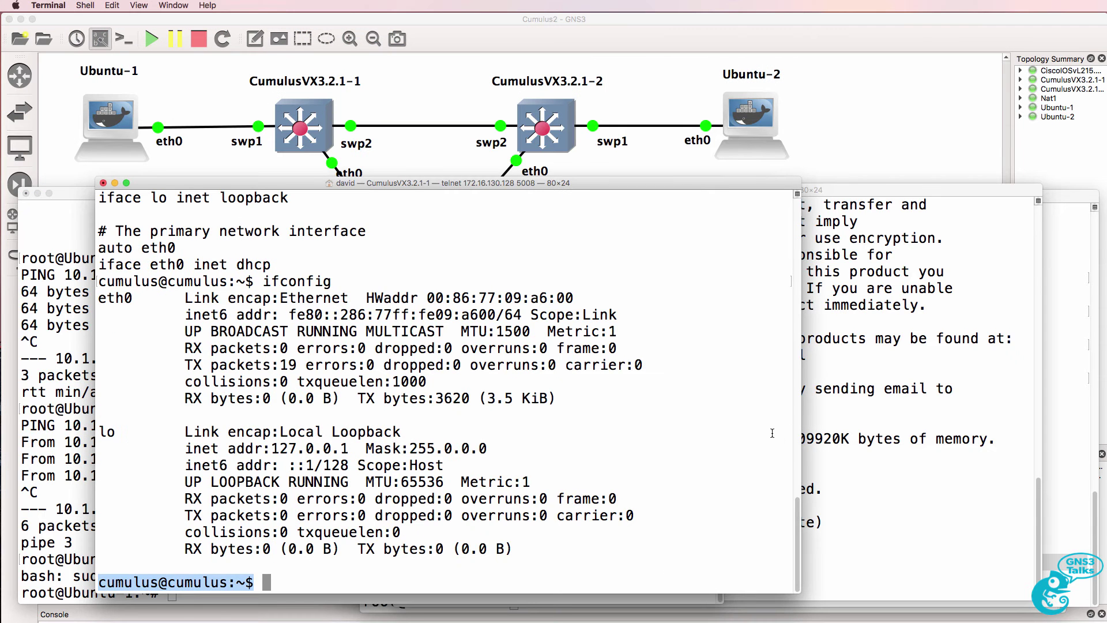
type("sudo")
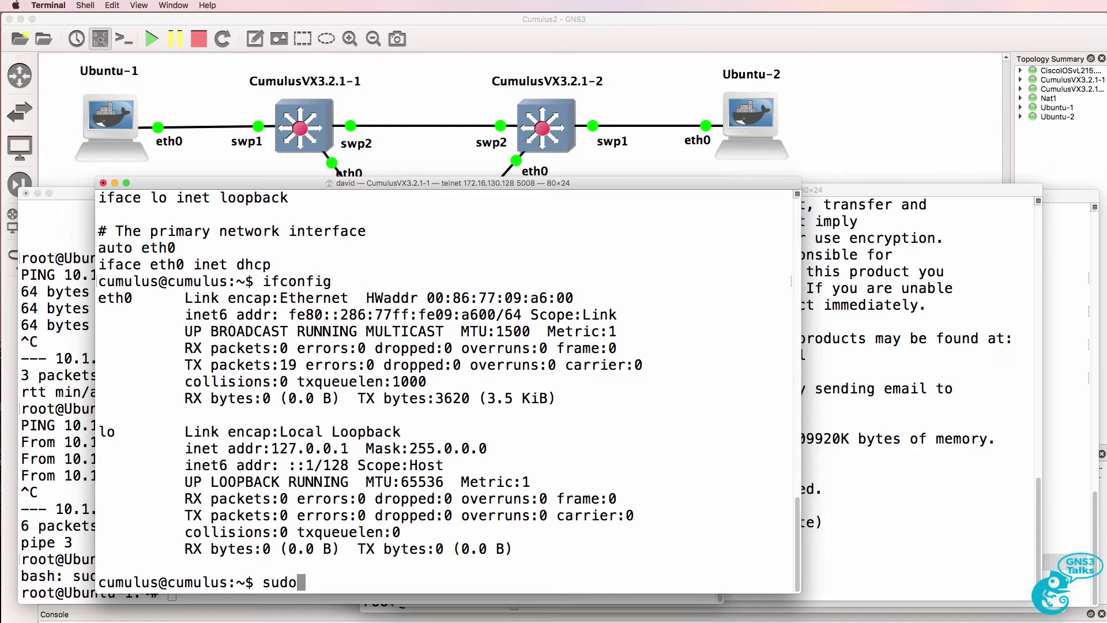
key("Return")
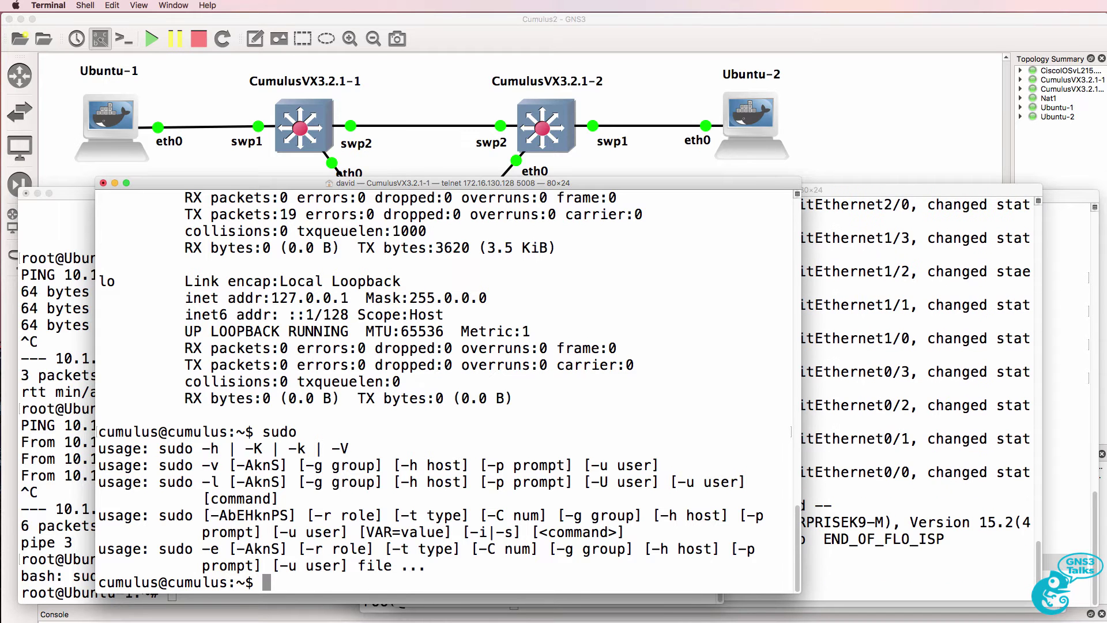
left_click_drag(263, 433, 83, 431)
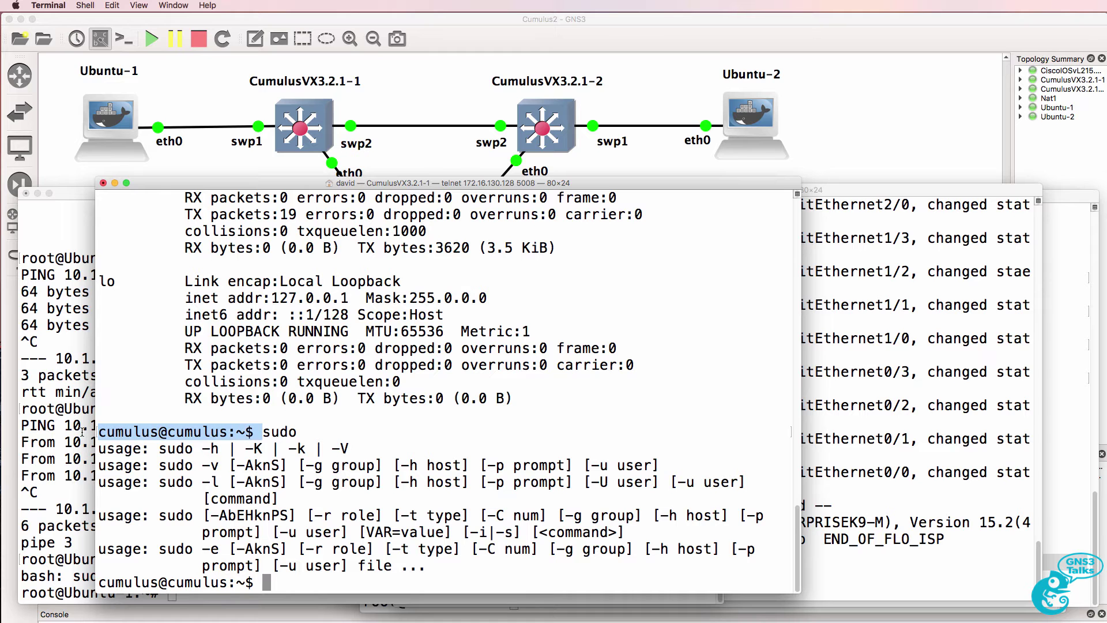
Print the working directory, showing /home/cumulus
type("pwd")
key("Return")
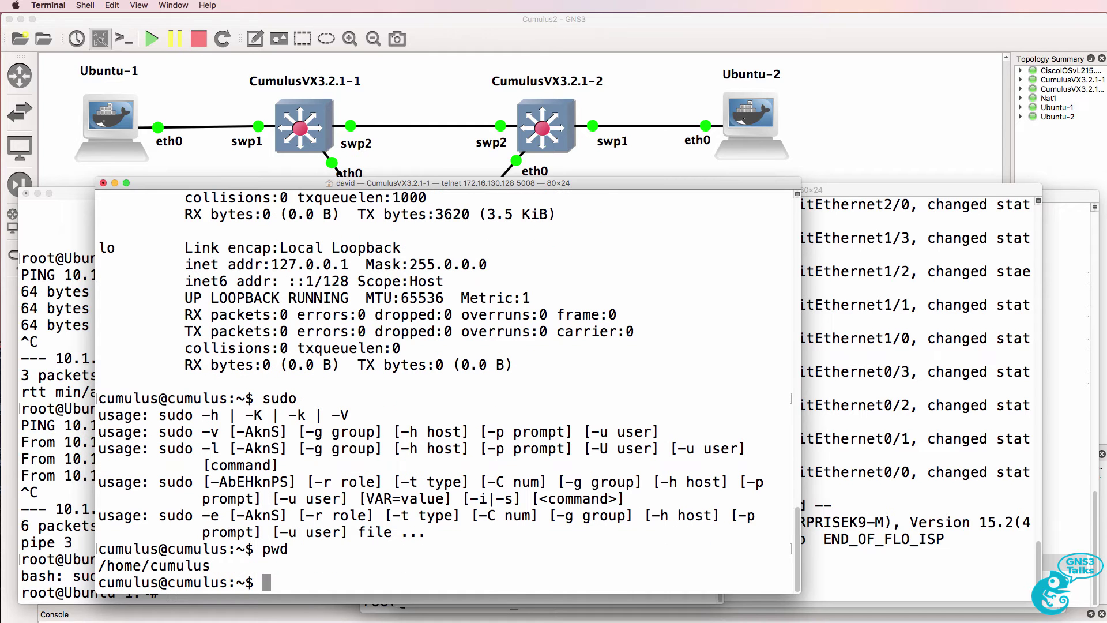
left_click_drag(211, 566, 149, 566)
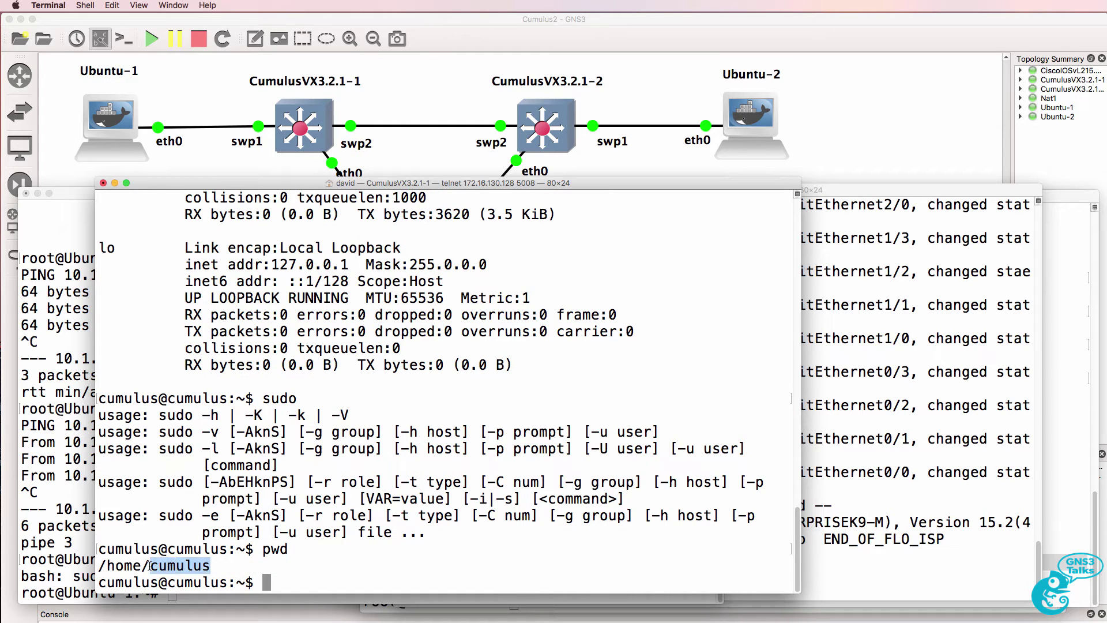
left_click_drag(219, 566, 77, 565)
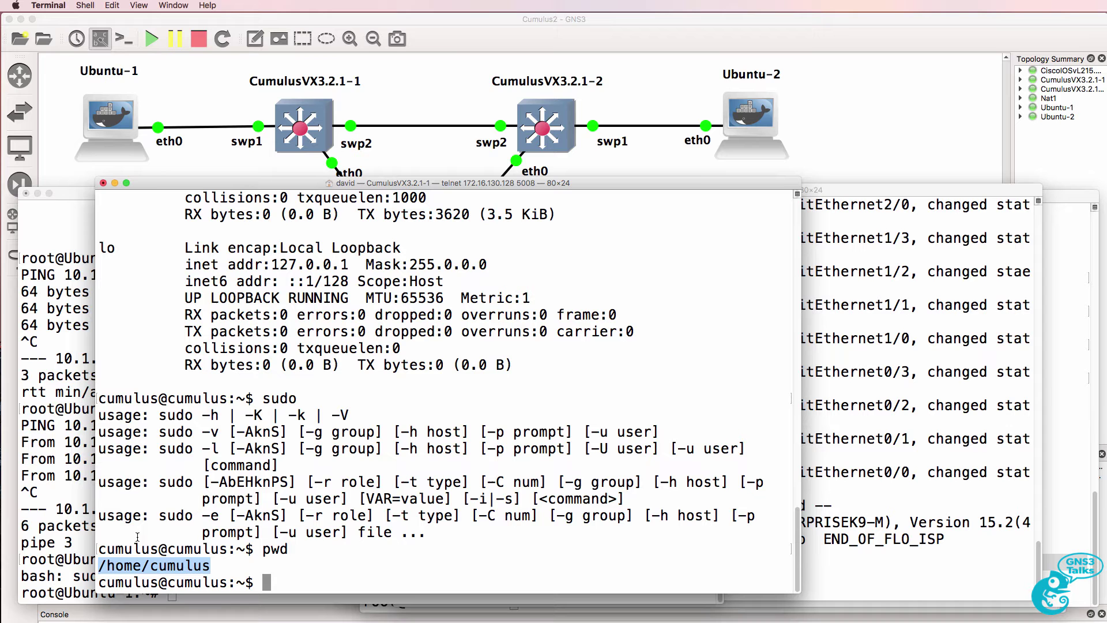
List logged-in users, showing cumulus on ttyS0, then raise the Cisco IOS console
type("who")
key("Return")
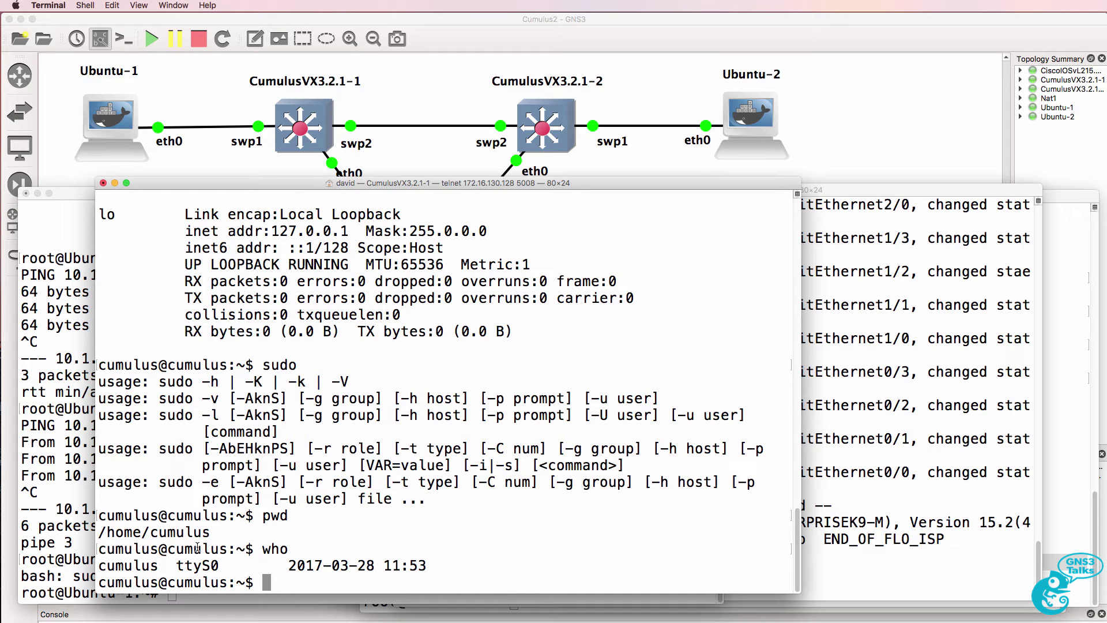
left_click_drag(166, 570, 101, 569)
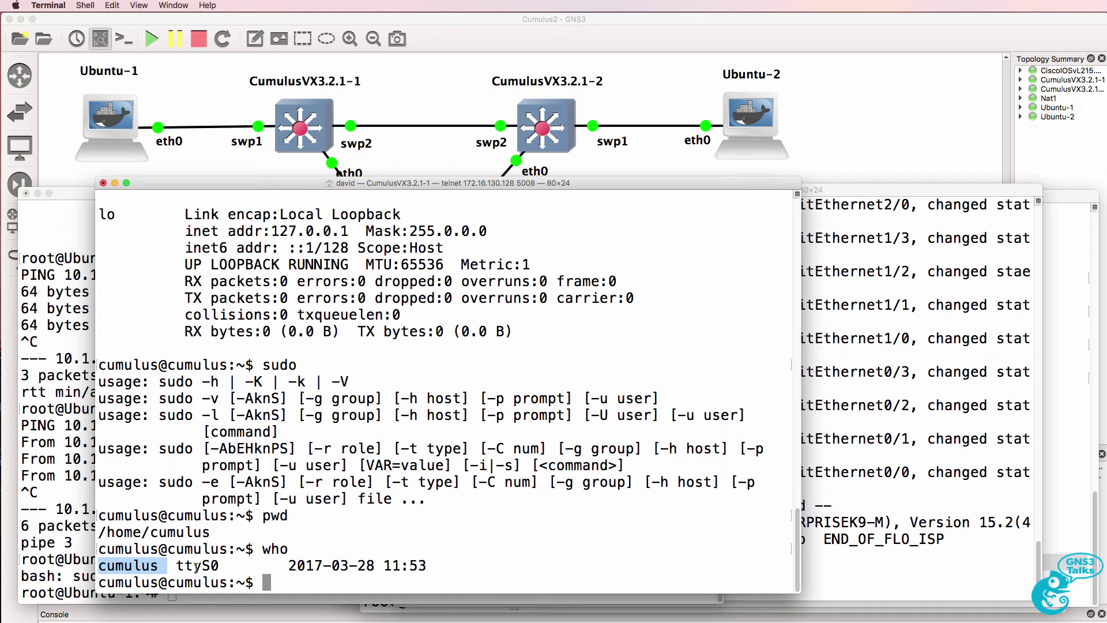
left_click_drag(176, 565, 298, 563)
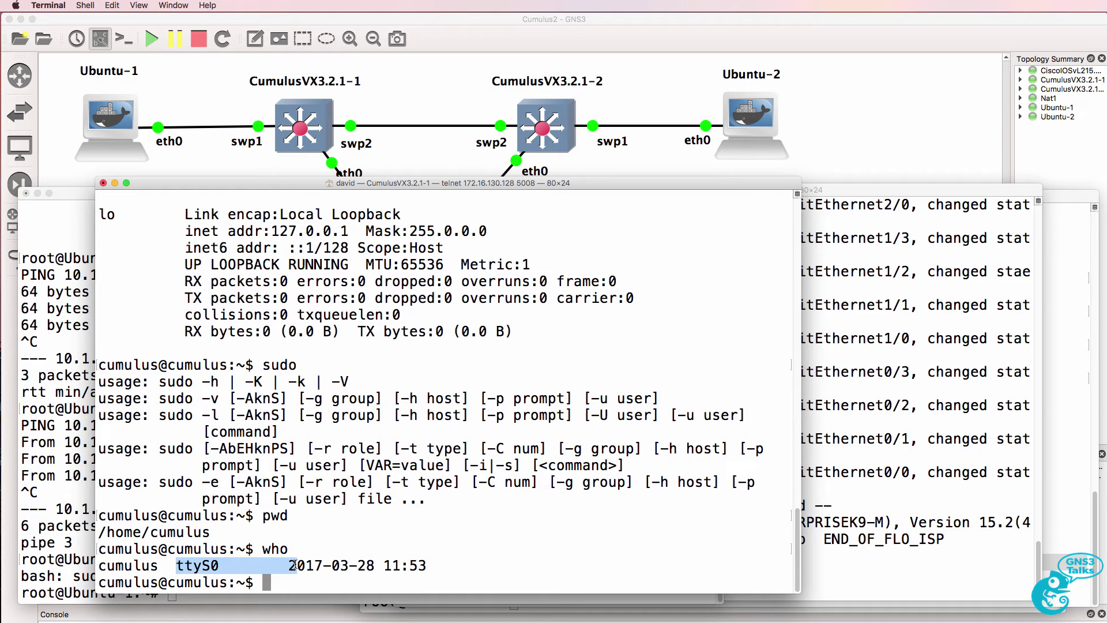
left_click(318, 565)
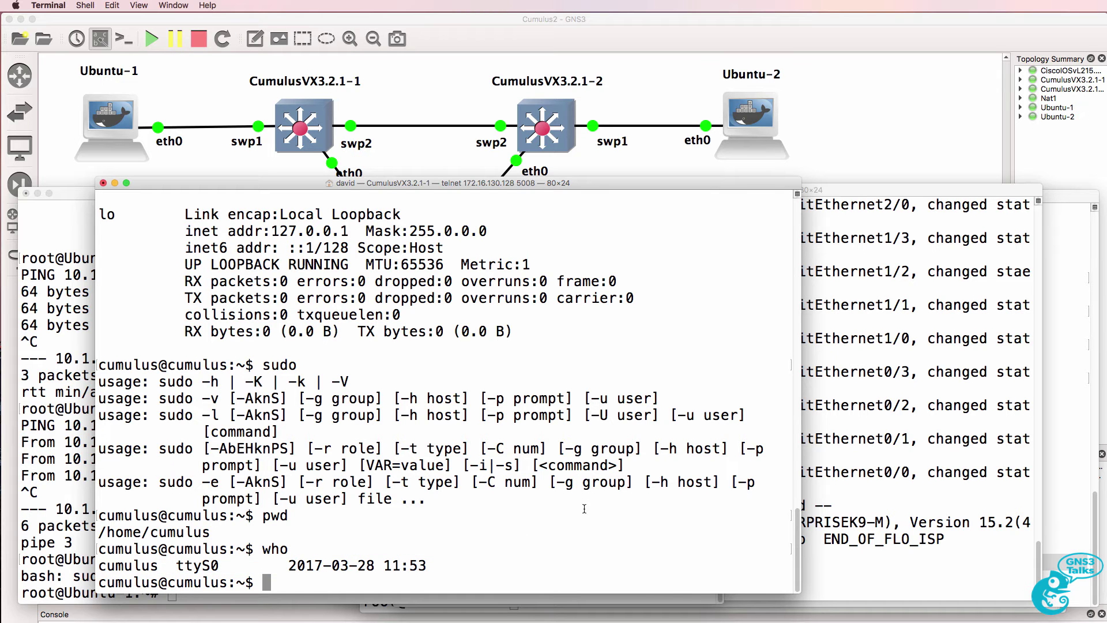
left_click(901, 423)
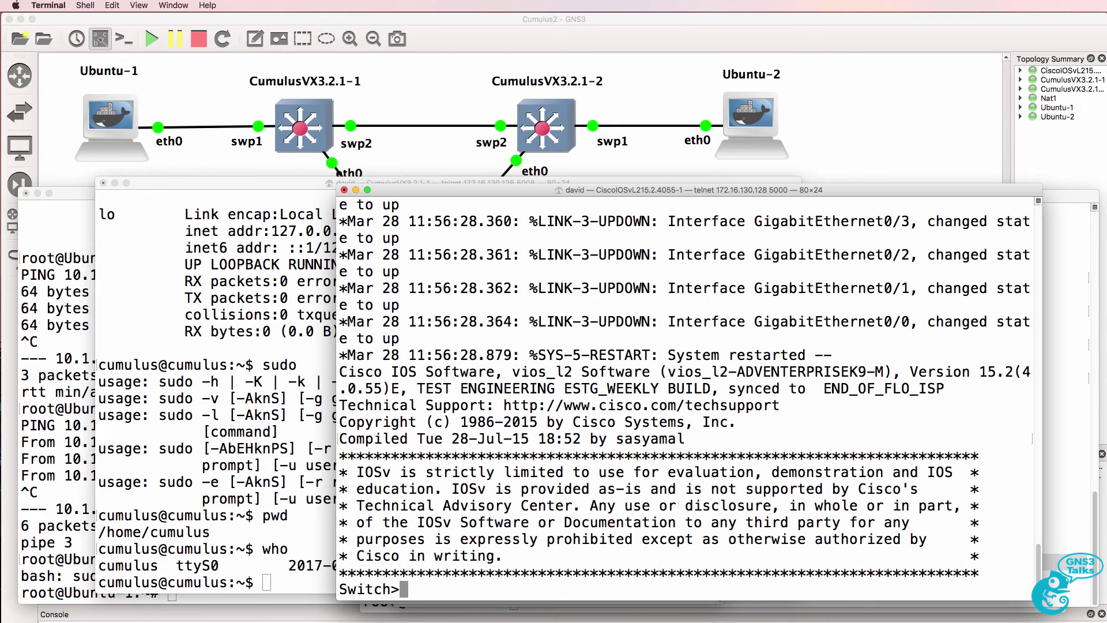
Run ifconfig on the CumulusVX3.2.1-1 console
left_click(212, 459)
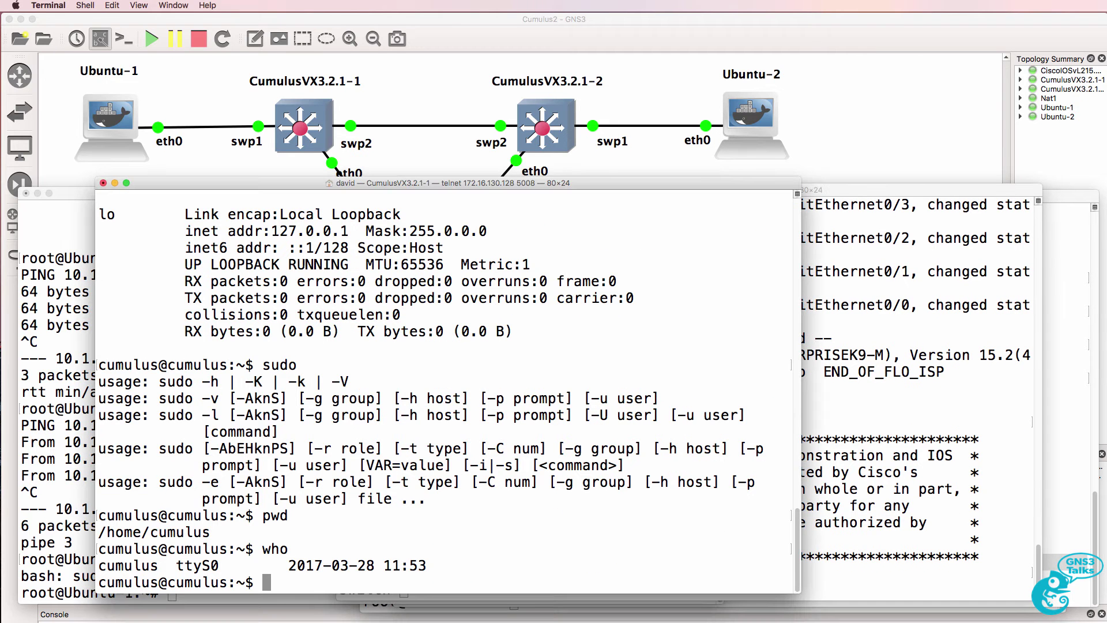
type("ifconfig")
key("Return")
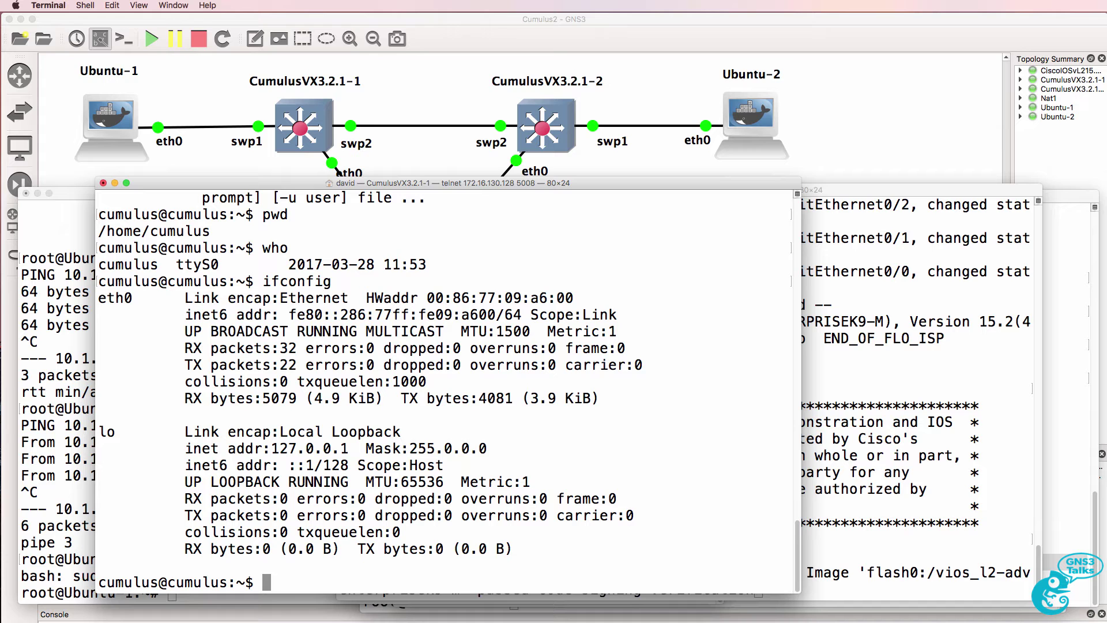
Run sudo lldpcli show neighbors, finding the Cisco Switch as neighbour on eth0
type("sudo lldp")
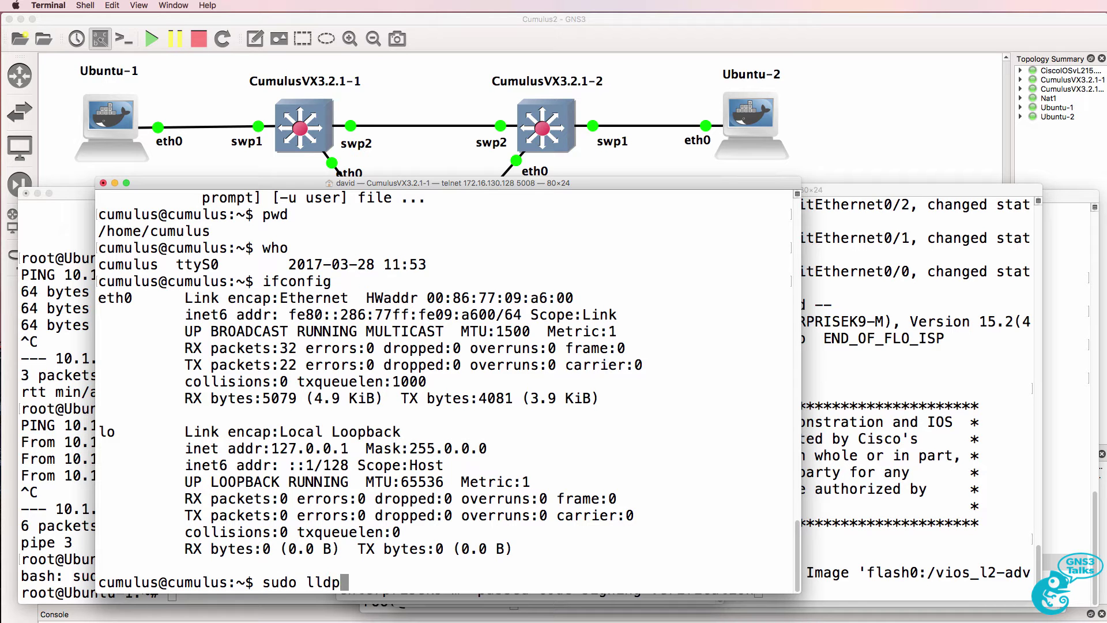
type("cli show")
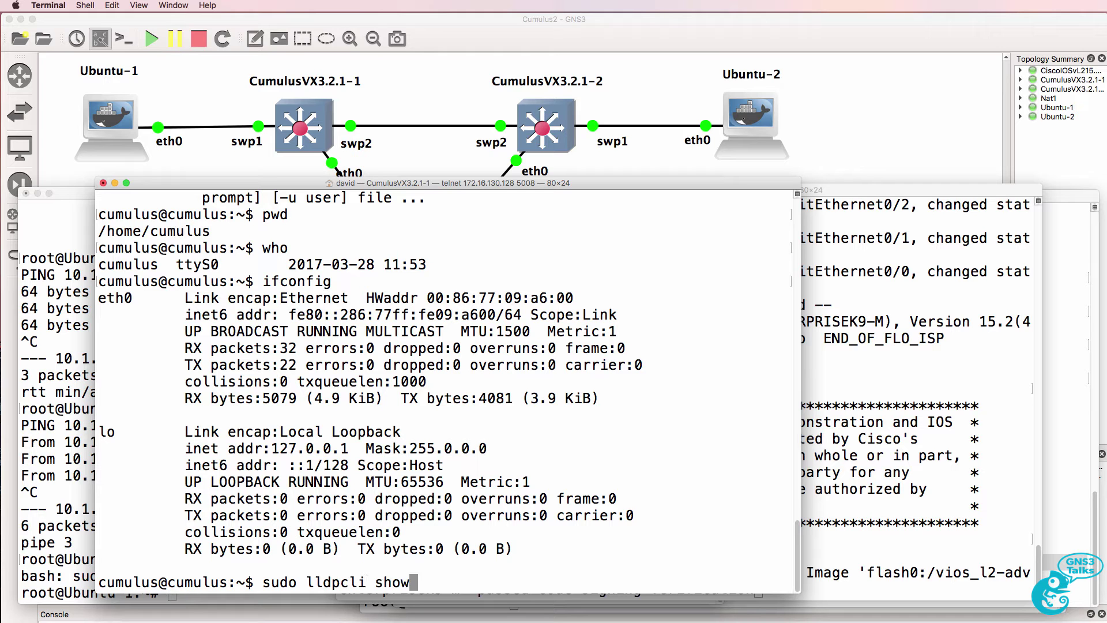
type(" neighbors")
key("Return")
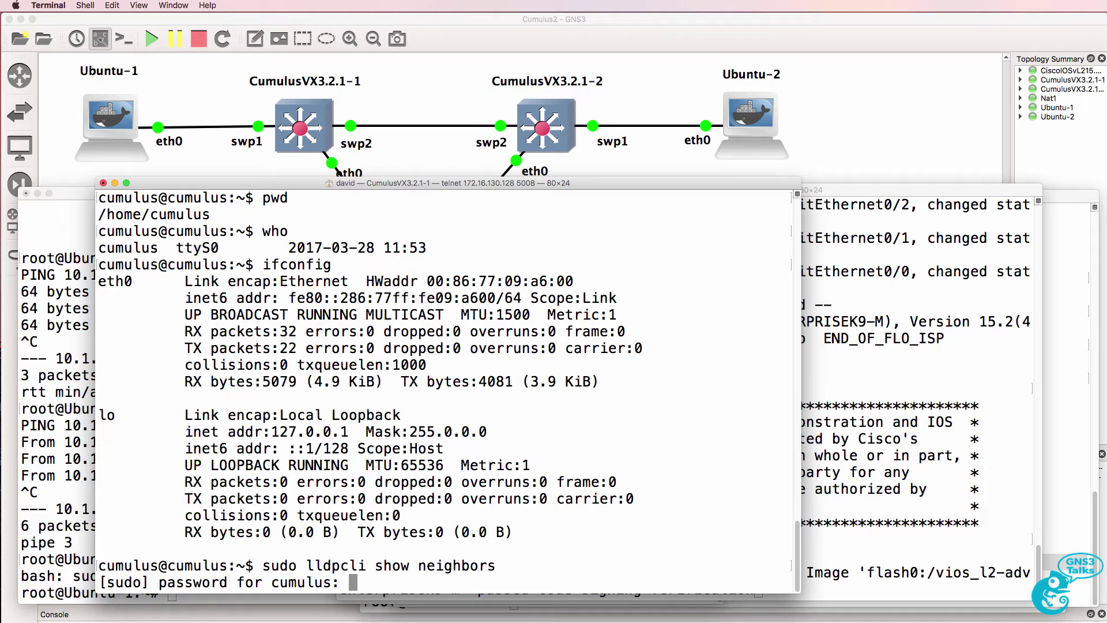
key("Return")
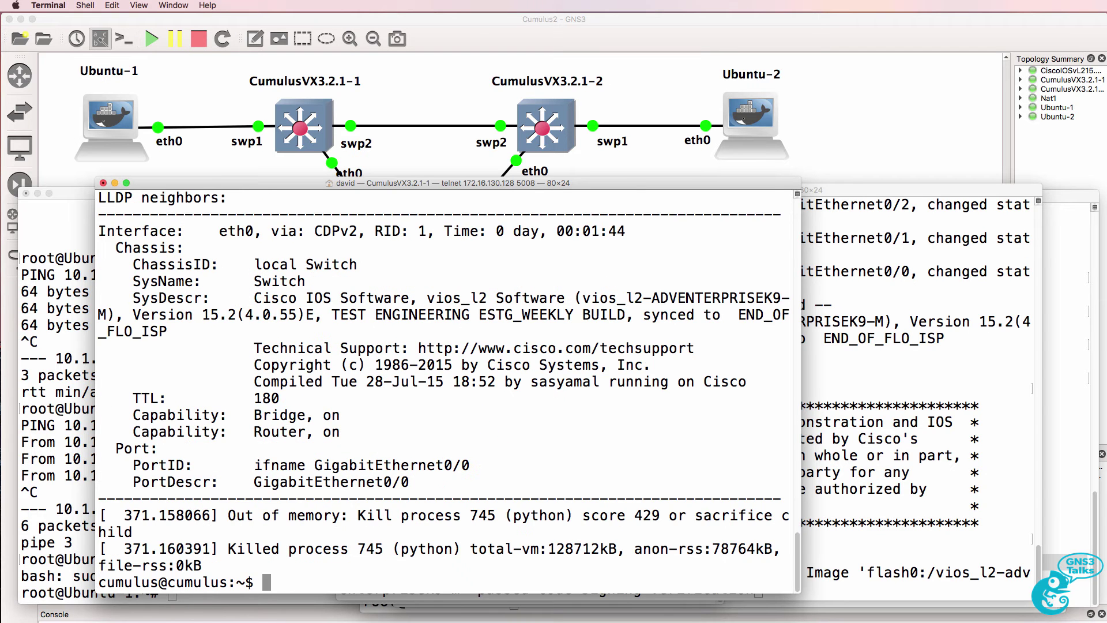
scroll(319, 374, "up", 3)
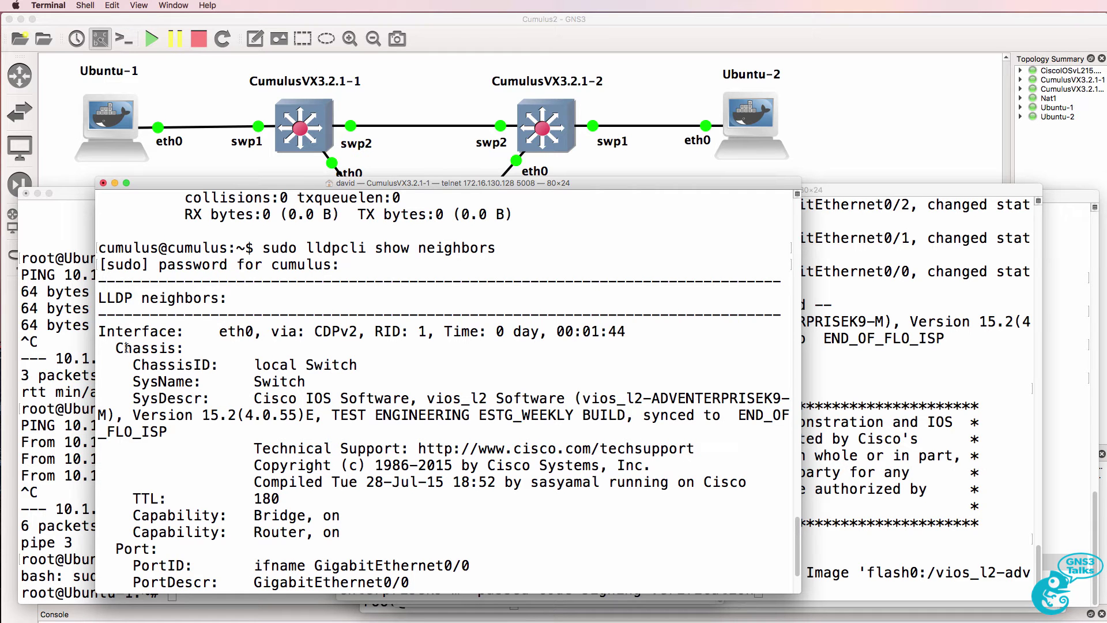
left_click_drag(126, 381, 527, 431)
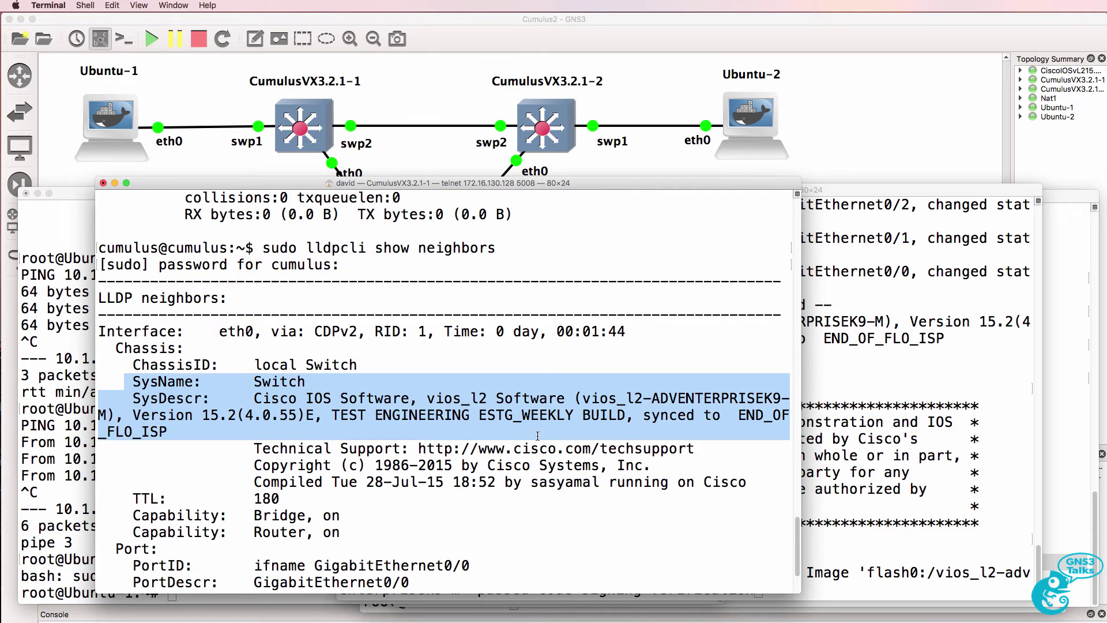
left_click_drag(319, 380, 199, 381)
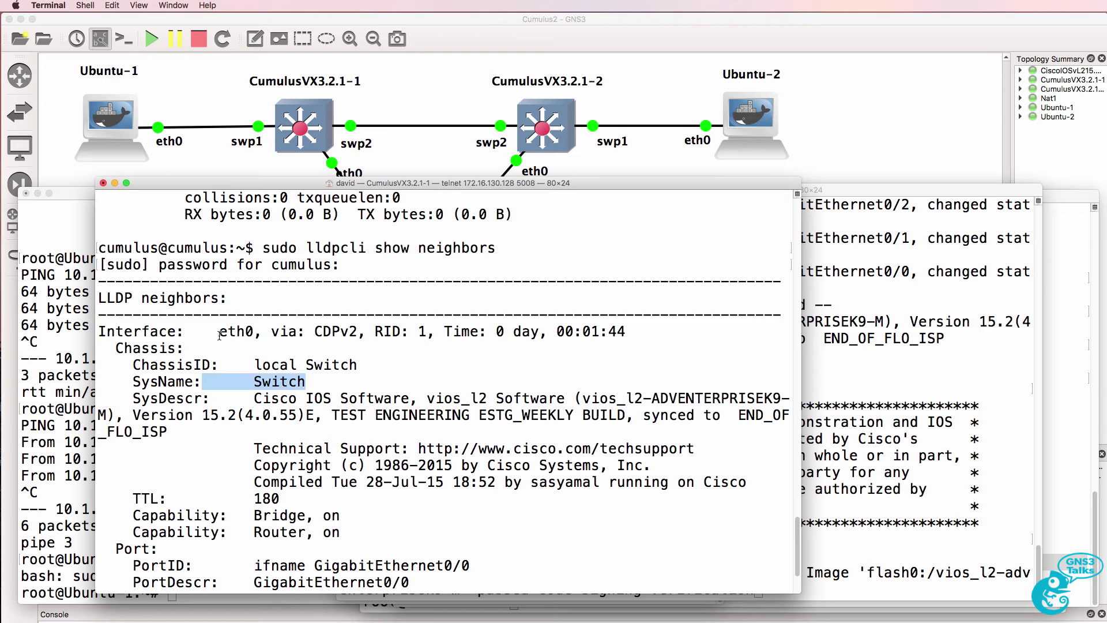
left_click_drag(219, 335, 256, 337)
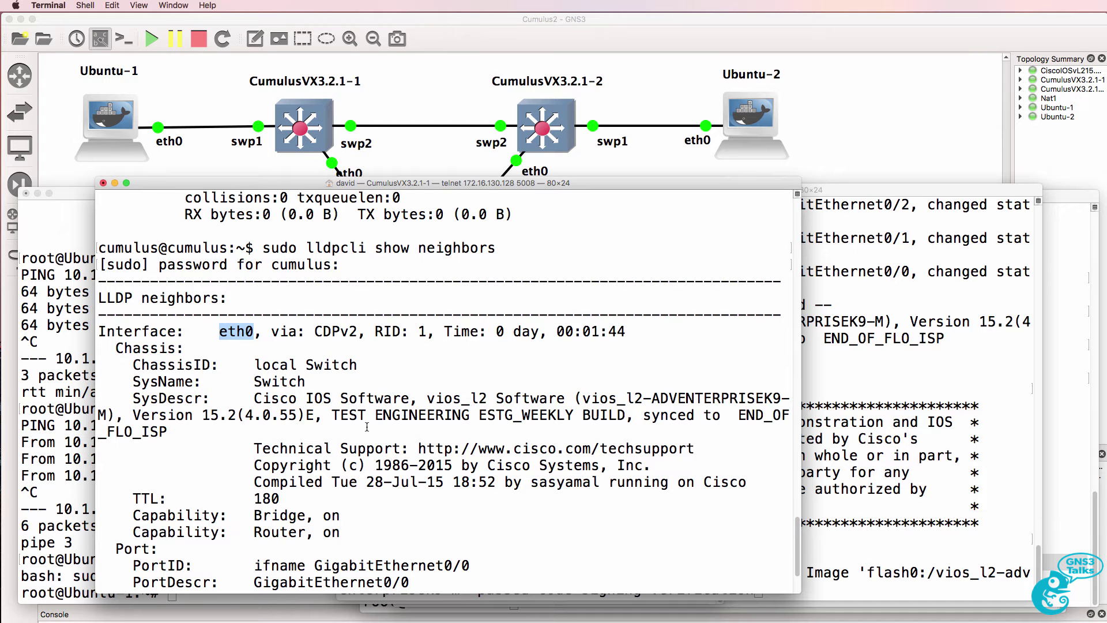
Rerun the LLDP neighbour query and inspect the out-of-memory kernel messages
key("Return")
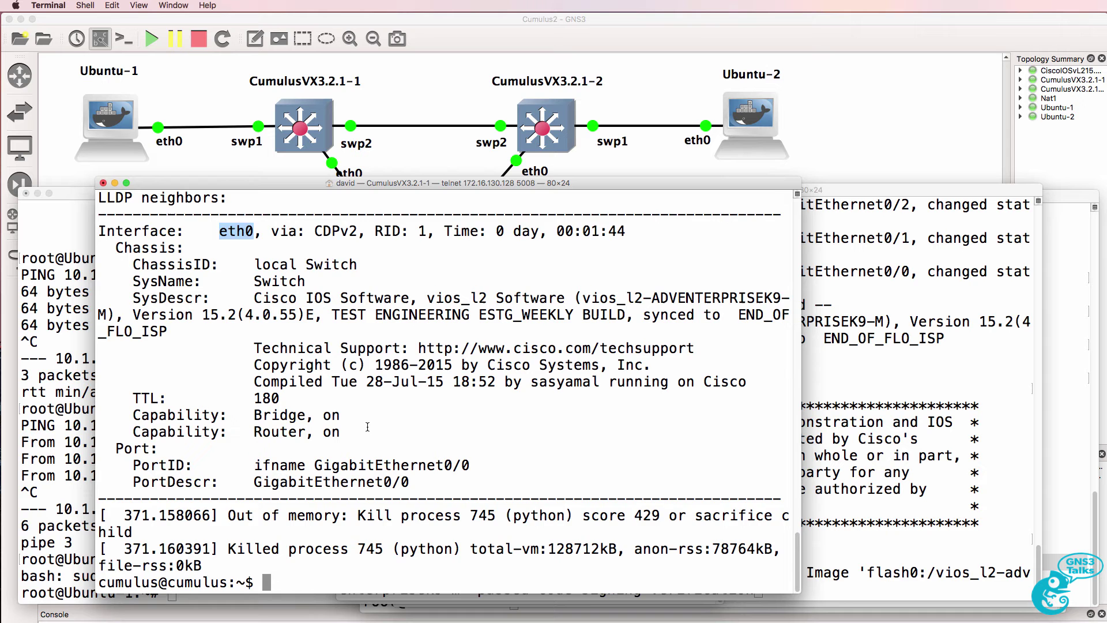
key("Up")
key("Return")
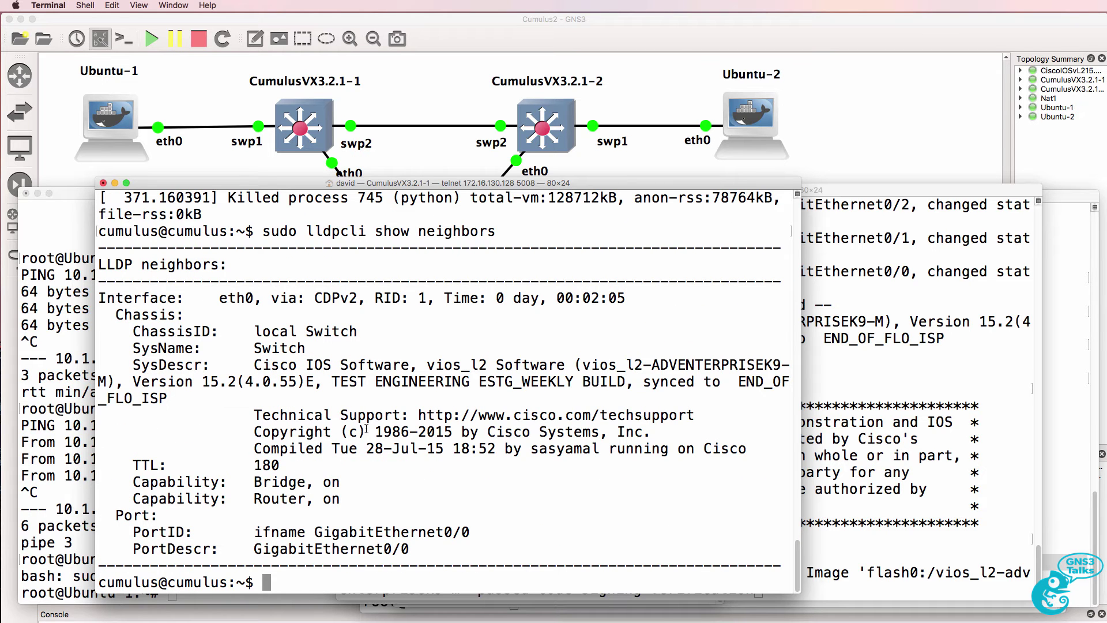
scroll(300, 380, "up", 4)
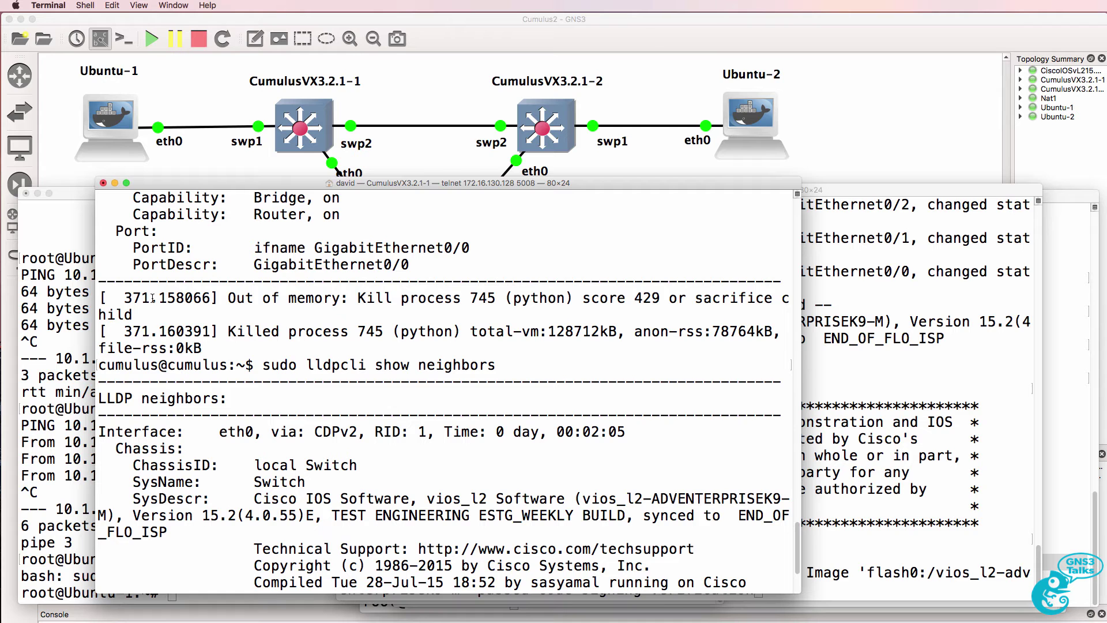
left_click_drag(98, 295, 510, 348)
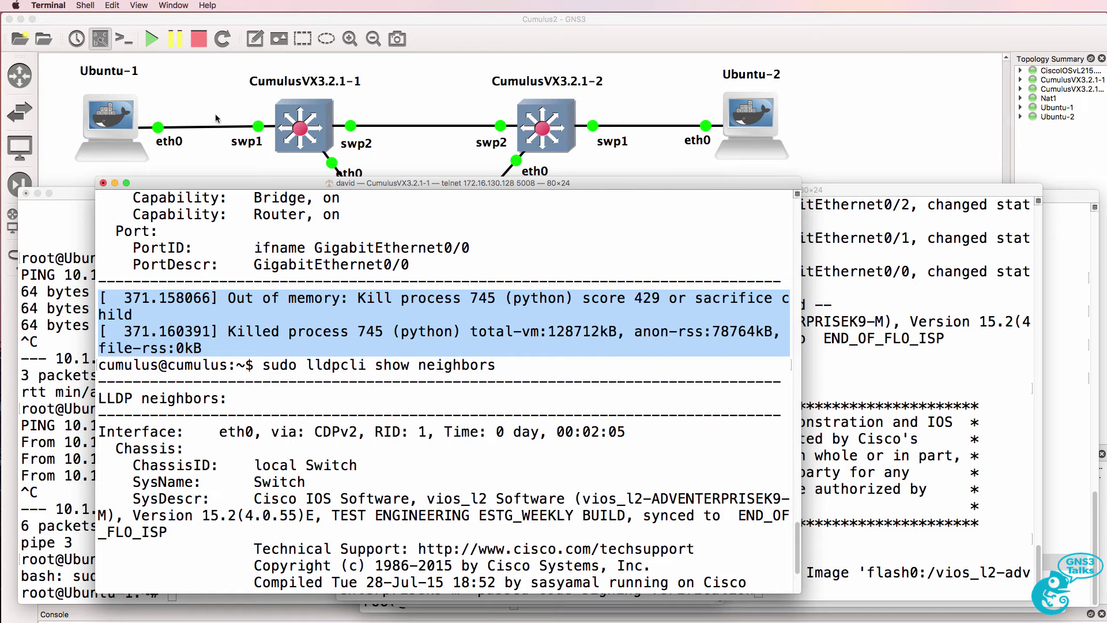
Change RAM from 256 MB to 512 MB in the CumulusVX3.2.1-1 and CumulusVX3.2.1-2 node configurations
right_click(302, 119)
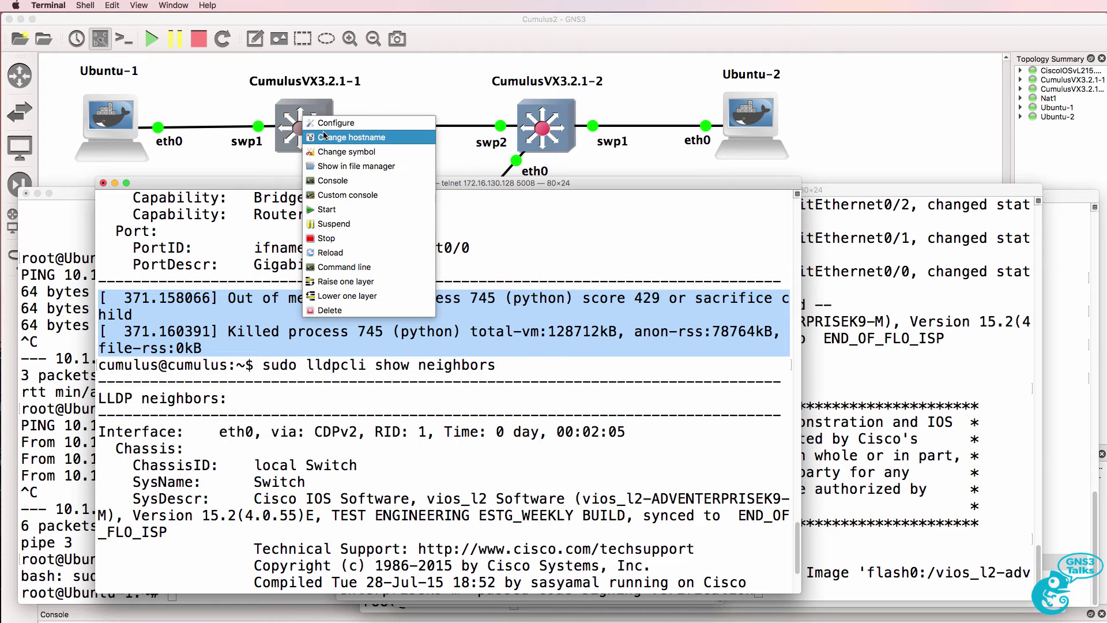
left_click(323, 120)
double_click(622, 228)
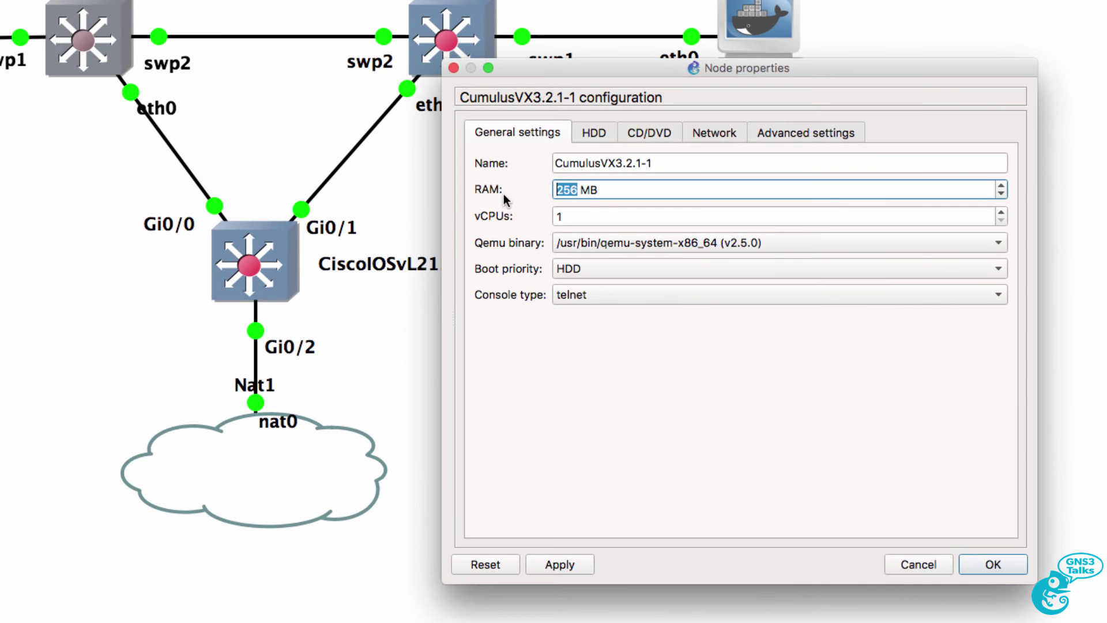
type("512")
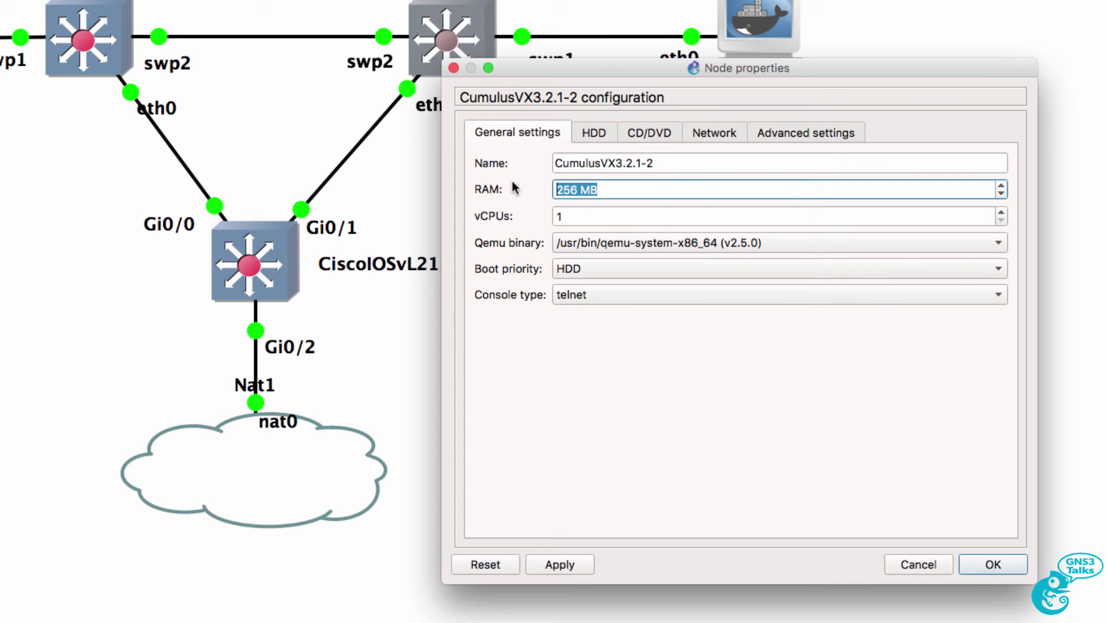
key("Left")
key("Delete")
key("Delete")
key("Delete")
type("512")
left_click(993, 564)
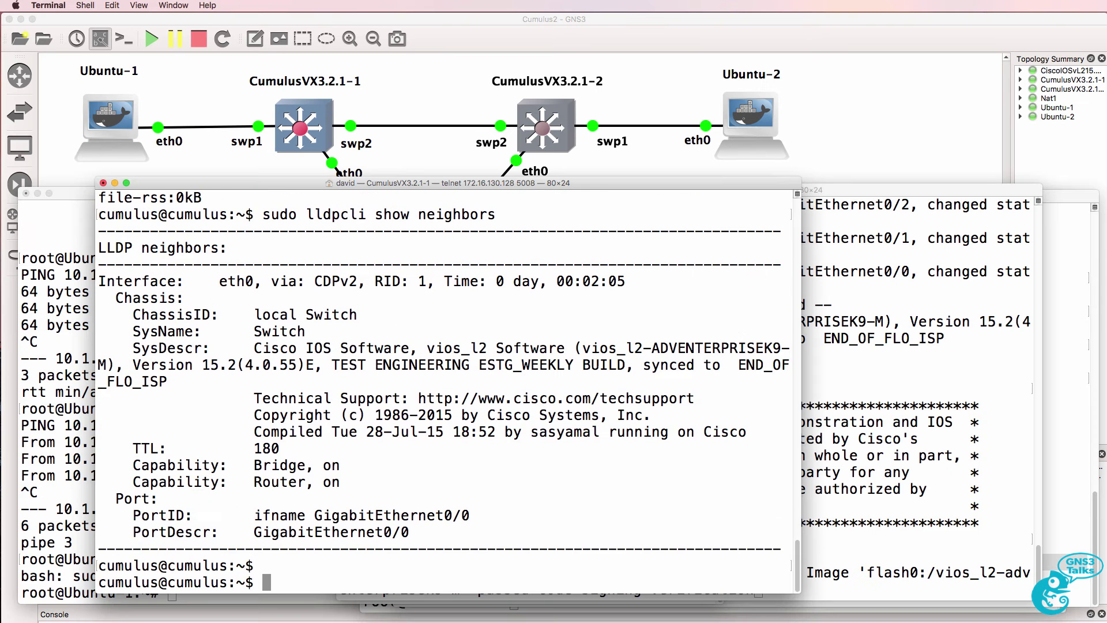
Rerun the LLDP neighbour query and highlight the Cisco neighbour's details
key("Up")
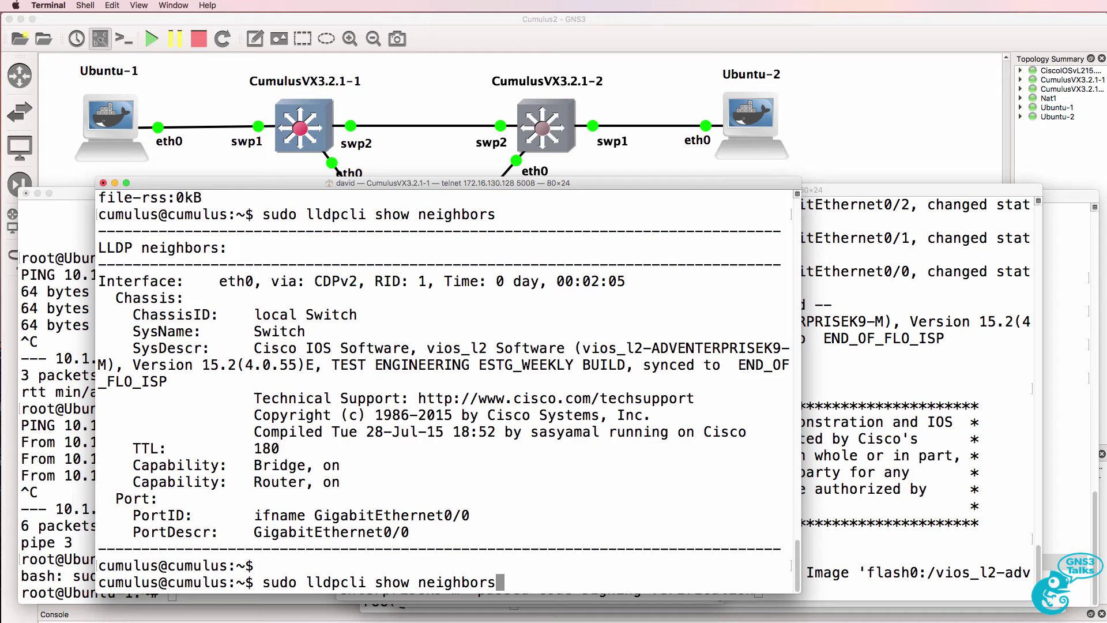
key("Return")
left_click_drag(113, 296, 513, 552)
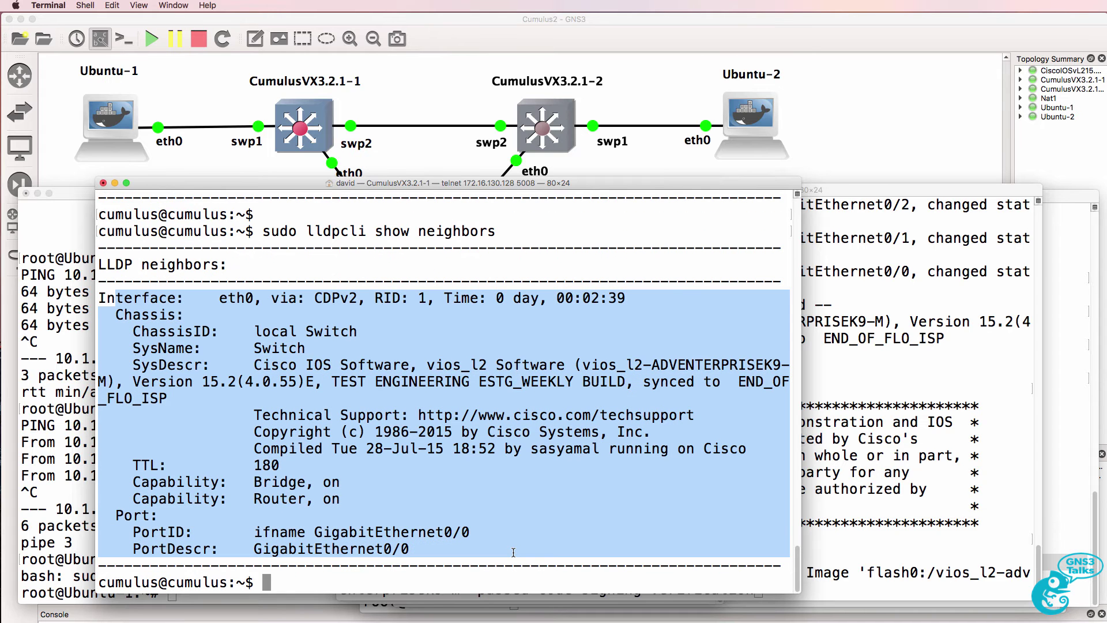
Rename the Cisco IOSv switch to Cisco1 using en, conf t, host Cisco1, end
left_click(909, 408)
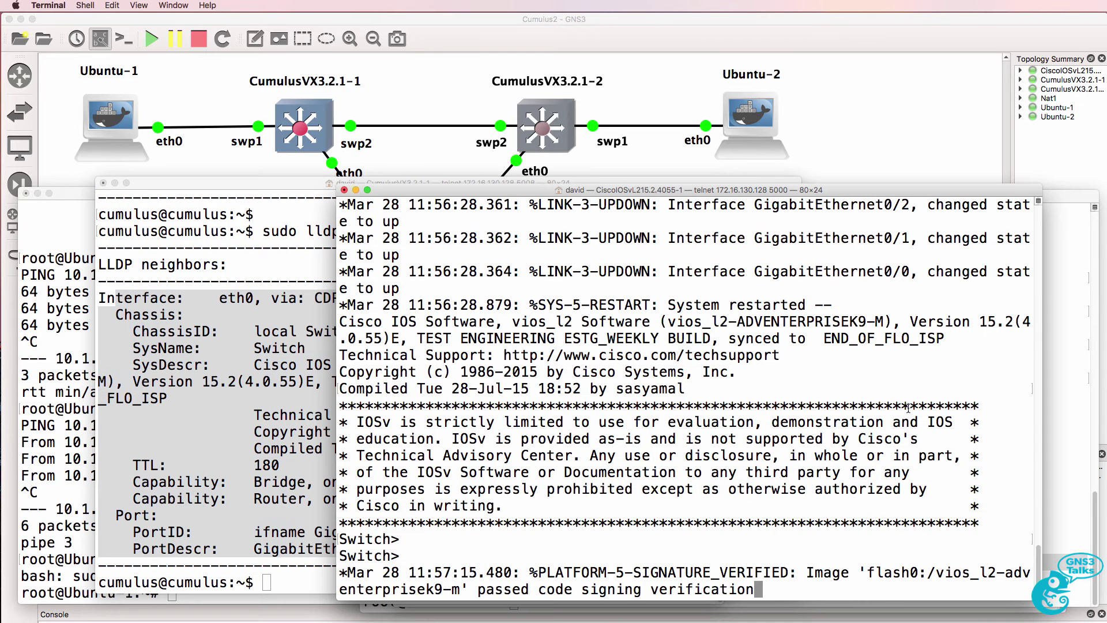
key("Return")
type("en")
key("Return")
type("conf t")
key("Return")
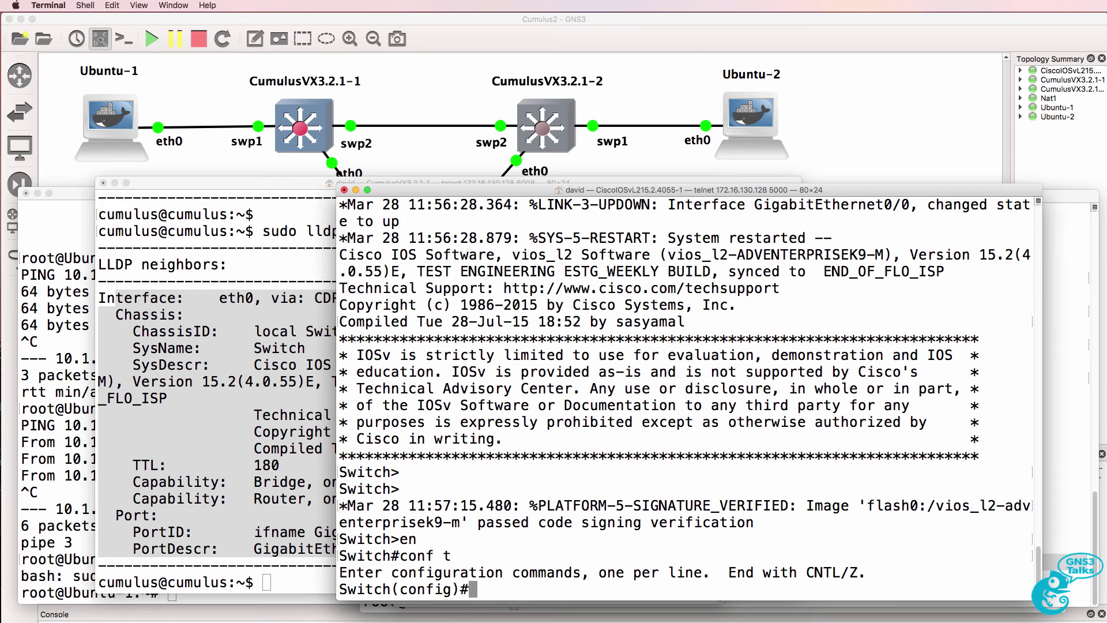
type("host Cisco1")
key("Return")
type("end")
key("Return")
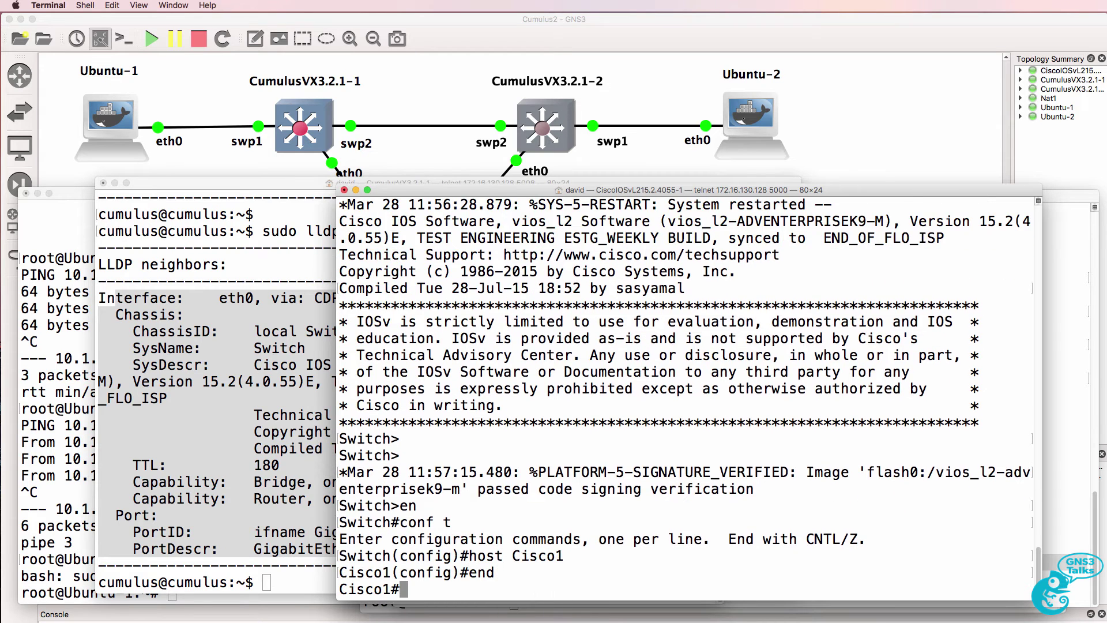
Rerun sudo lldpcli show neighbors on CumulusVX3.2.1-1 and select the command text to copy
key("super+grave")
key("Up")
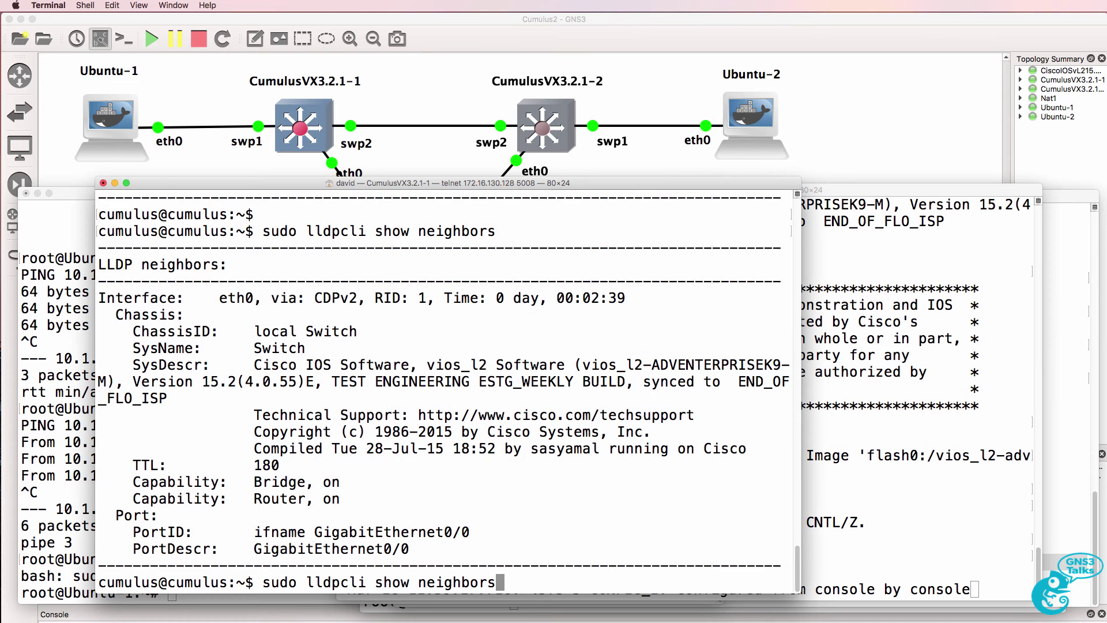
key("Return")
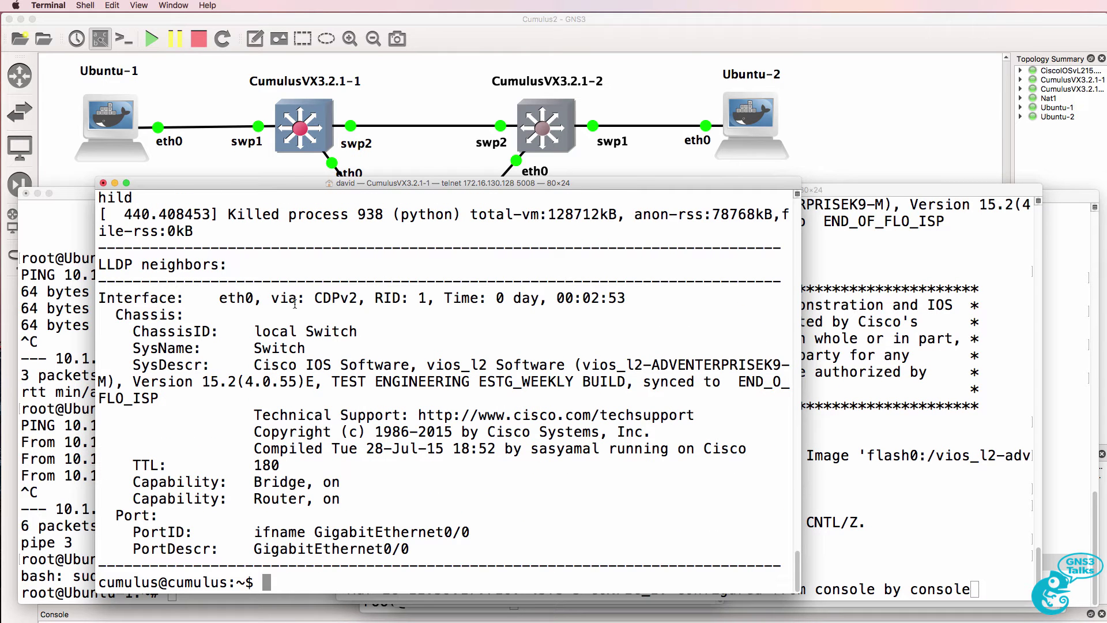
scroll(294, 304, "up", 1)
scroll(295, 304, "down", 1)
scroll(295, 304, "up", 8)
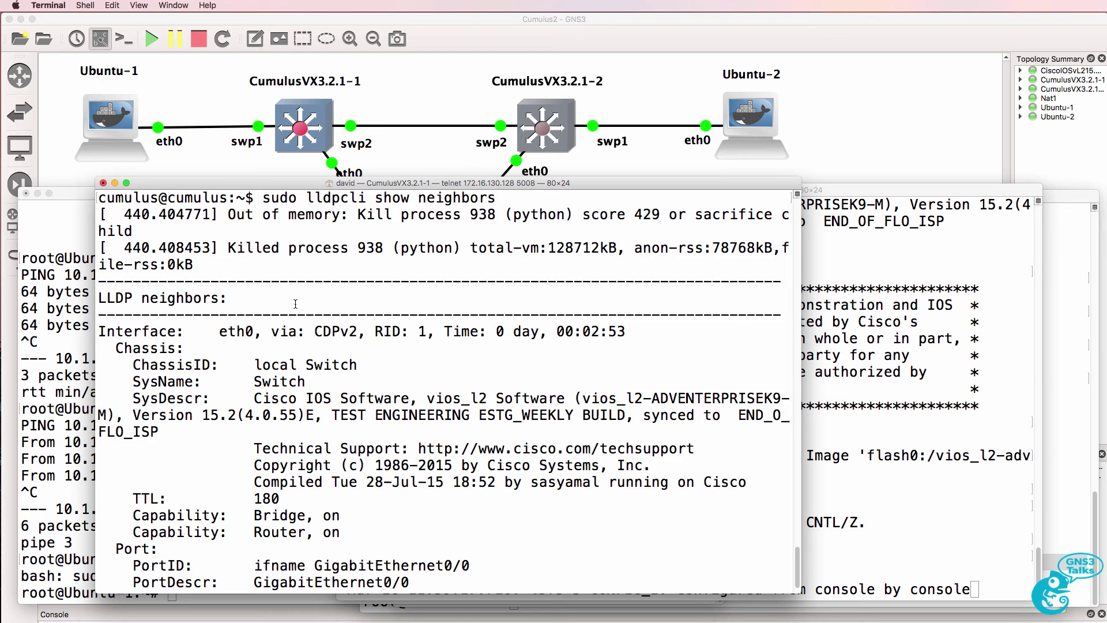
left_click_drag(496, 297, 264, 297)
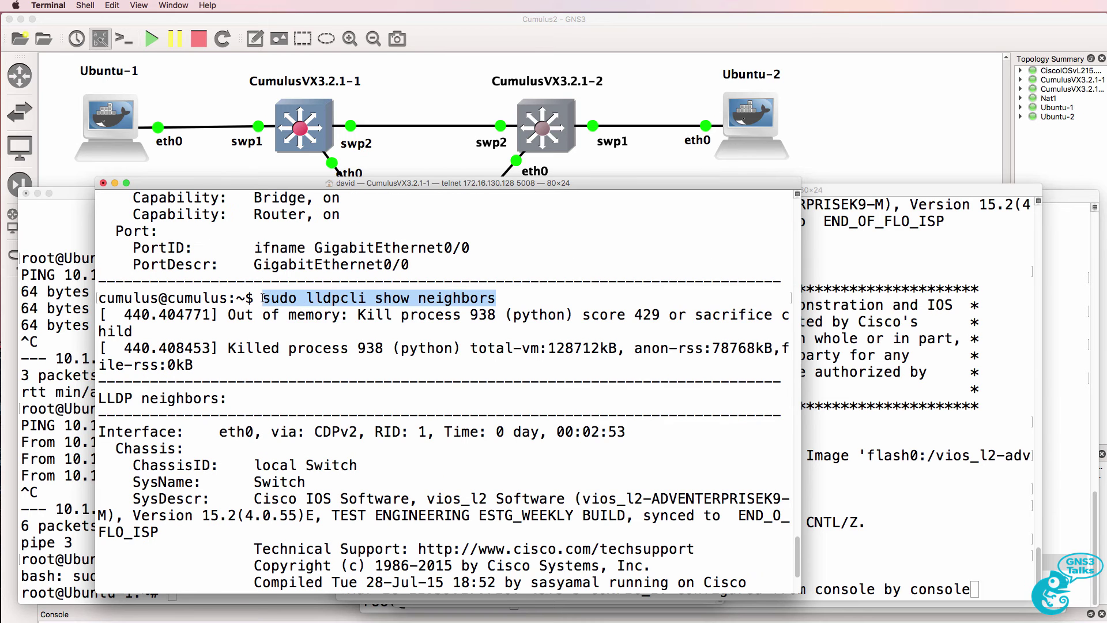
right_click(265, 297)
Paste and run sudo lldpcli show neighbors on CumulusVX3.2.1-2, finding the Cisco Switch on GigabitEthernet0/1
left_click(302, 361)
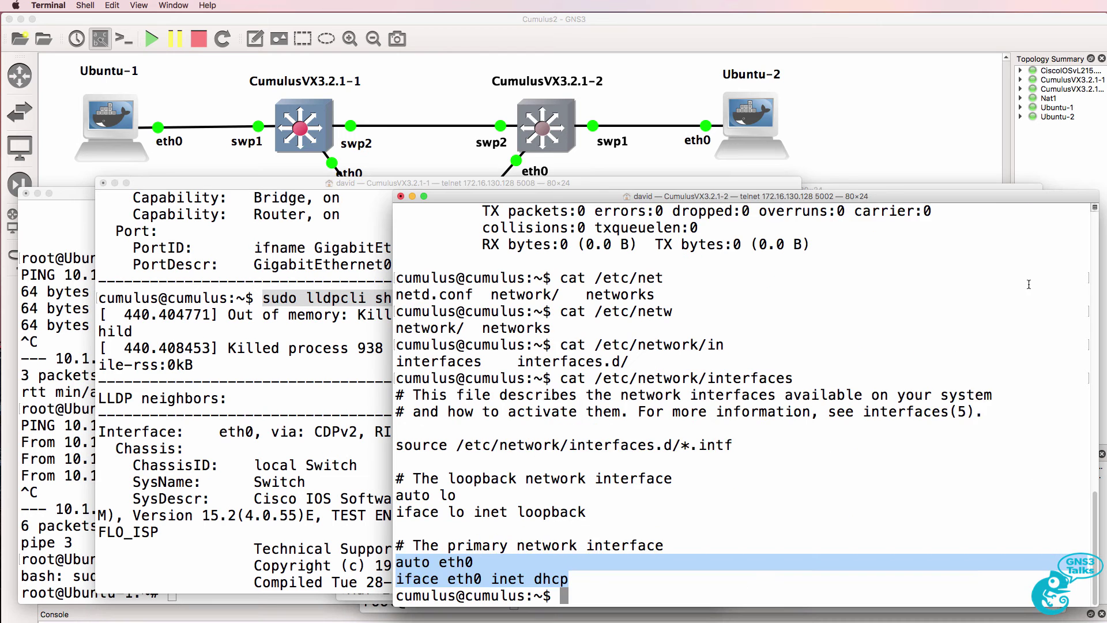
left_click(1029, 284)
scroll(1013, 290, "down", 1)
right_click(966, 312)
left_click(973, 326)
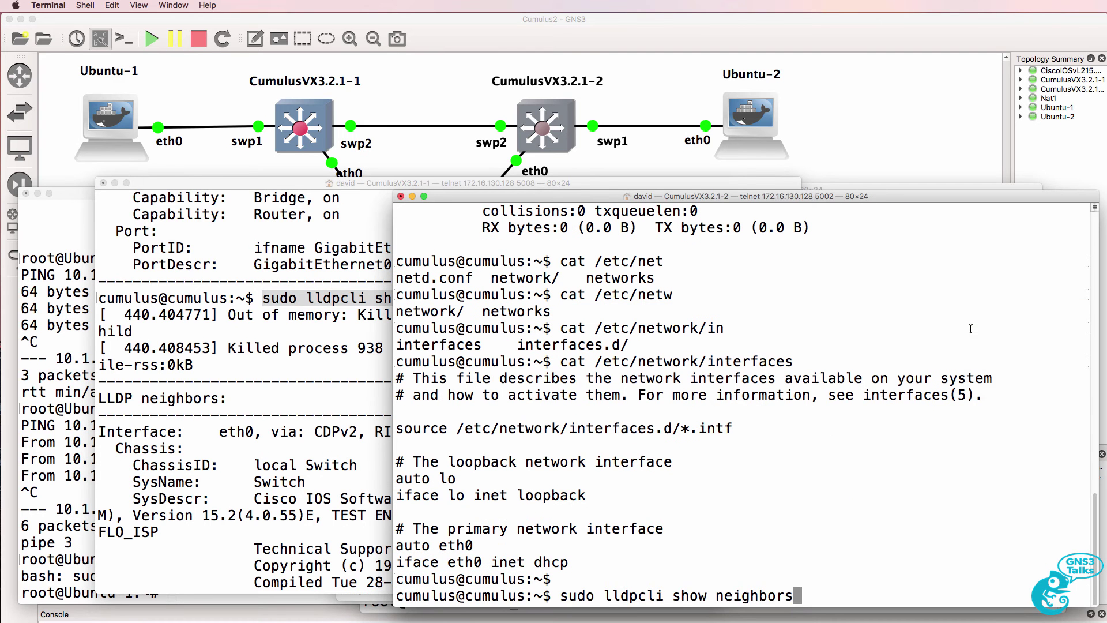
key("Return")
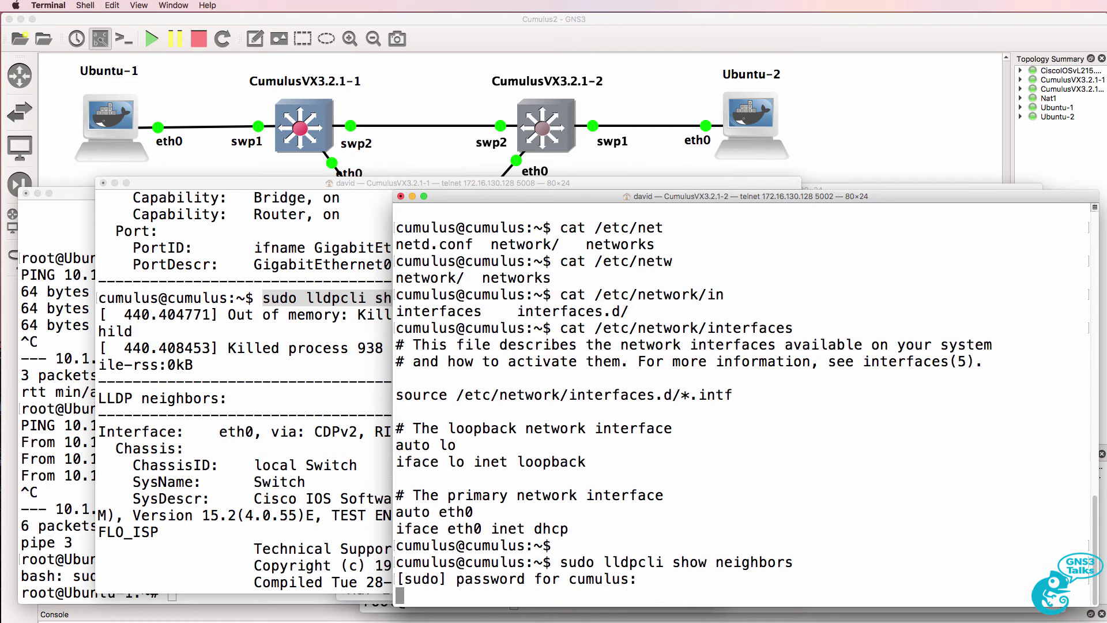
key("Return")
left_click_drag(495, 313, 665, 423)
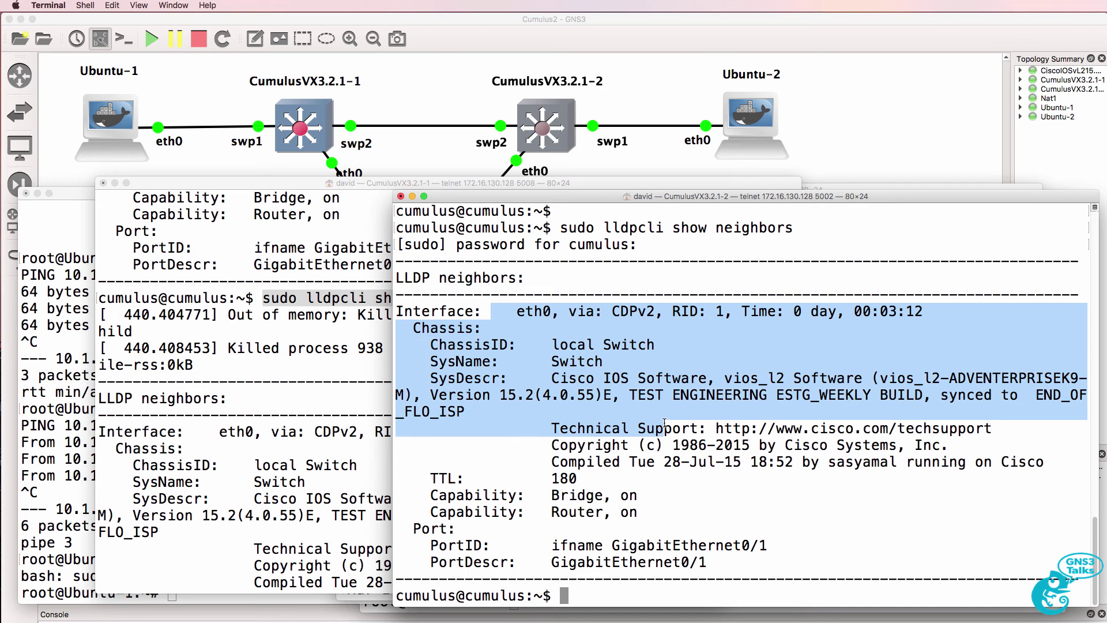
left_click(623, 383)
left_click_drag(615, 363, 360, 367)
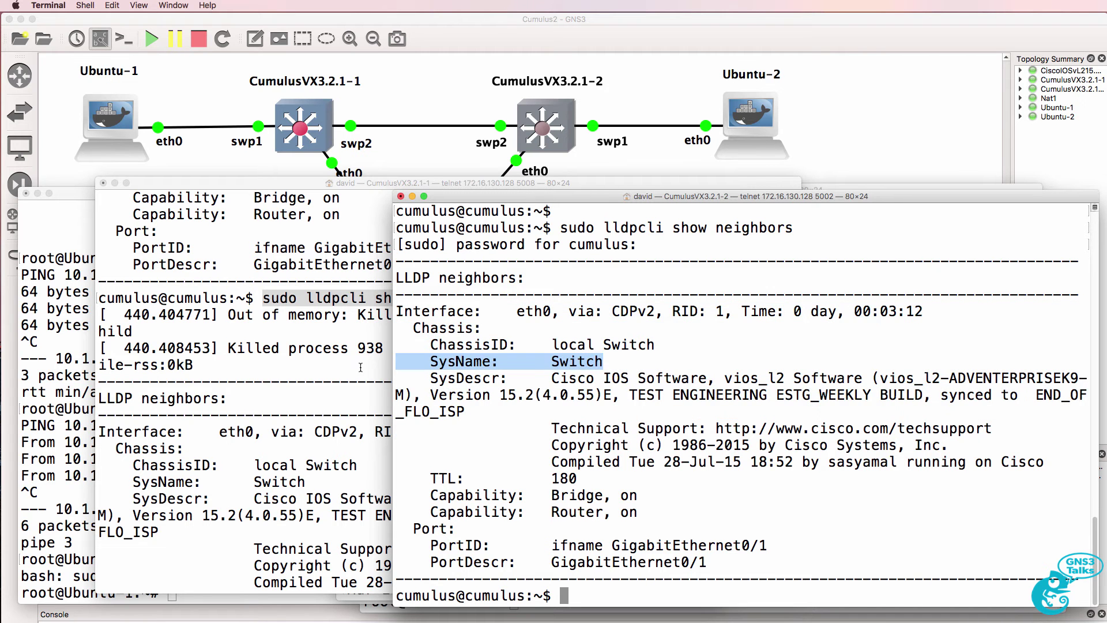
Run ifconfig eth0 on the CumulusVX3.2.1-1 console
left_click(361, 371)
scroll(361, 372, "down", 5)
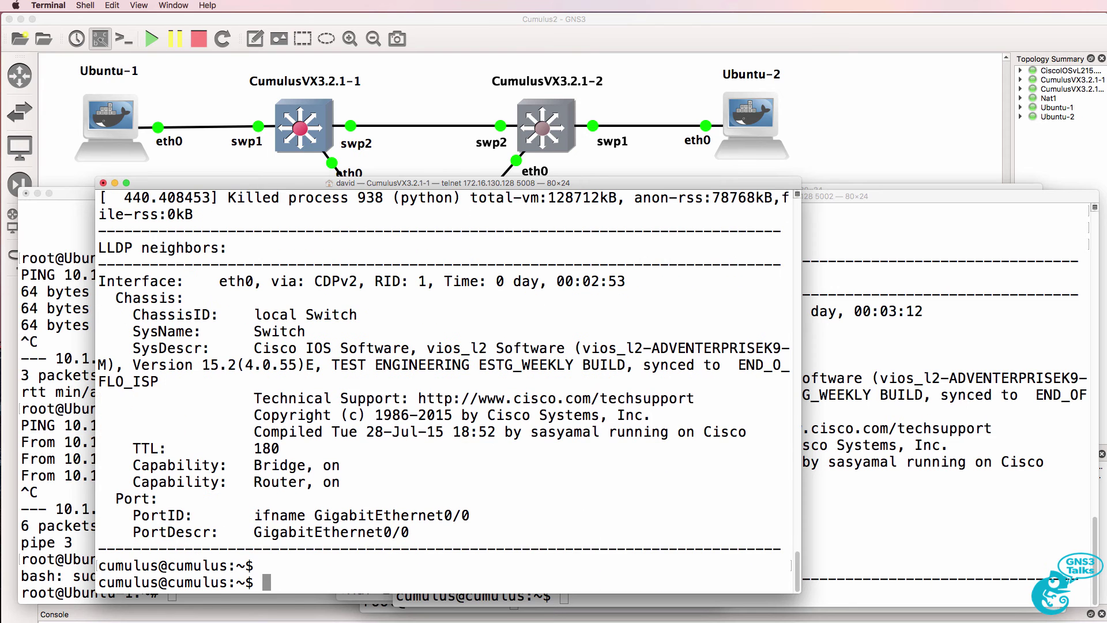
type("ifconfig eht0")
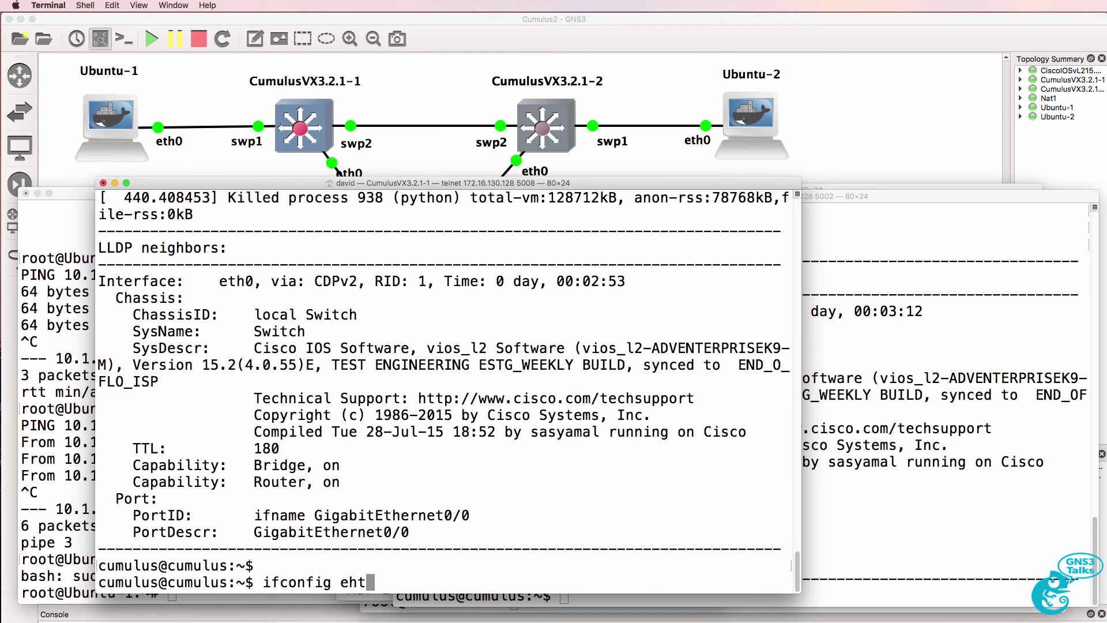
key("BackSpace")
key("BackSpace")
key("BackSpace")
type("th0")
key("Return")
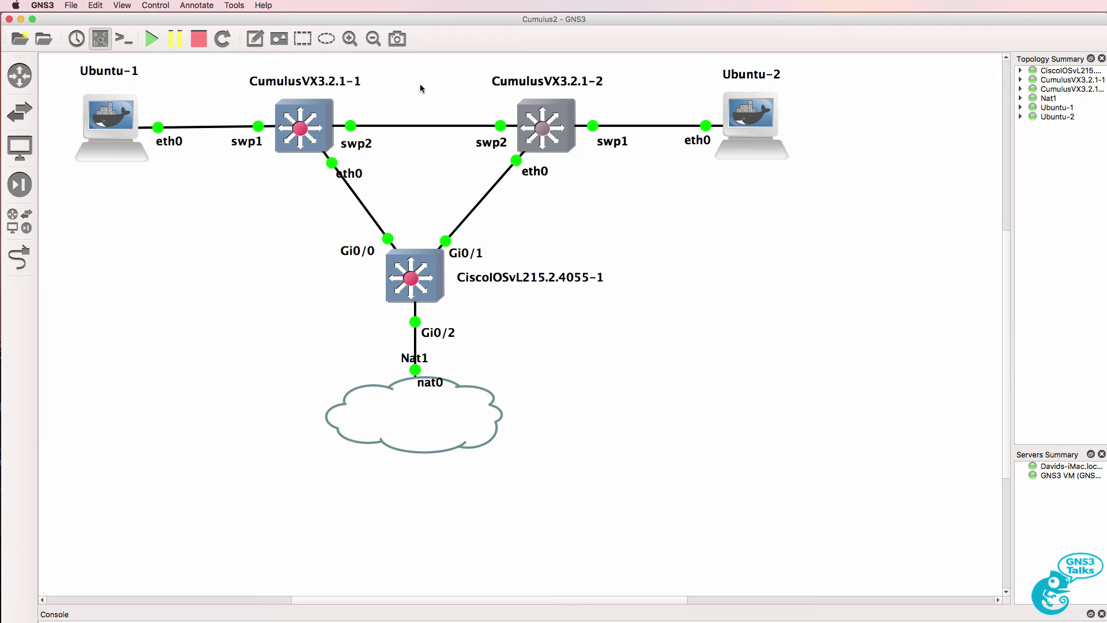
Stop both CumulusVX3.2.1-1 and CumulusVX3.2.1-2 switches in the topology
left_click(525, 44)
right_click(298, 107)
left_click(326, 235)
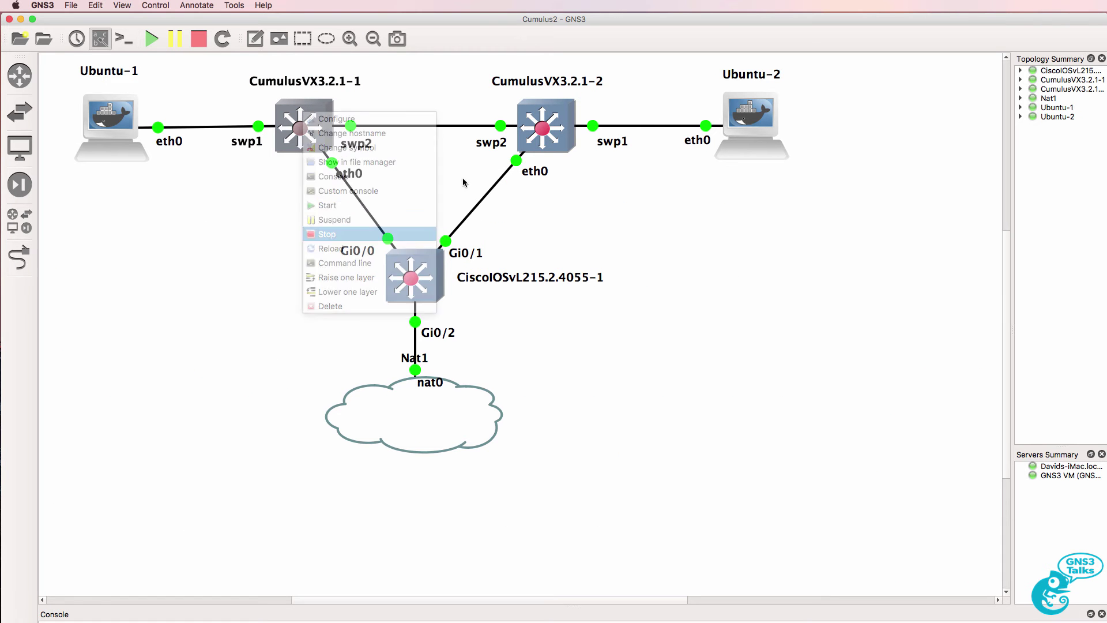
right_click(532, 118)
left_click(585, 237)
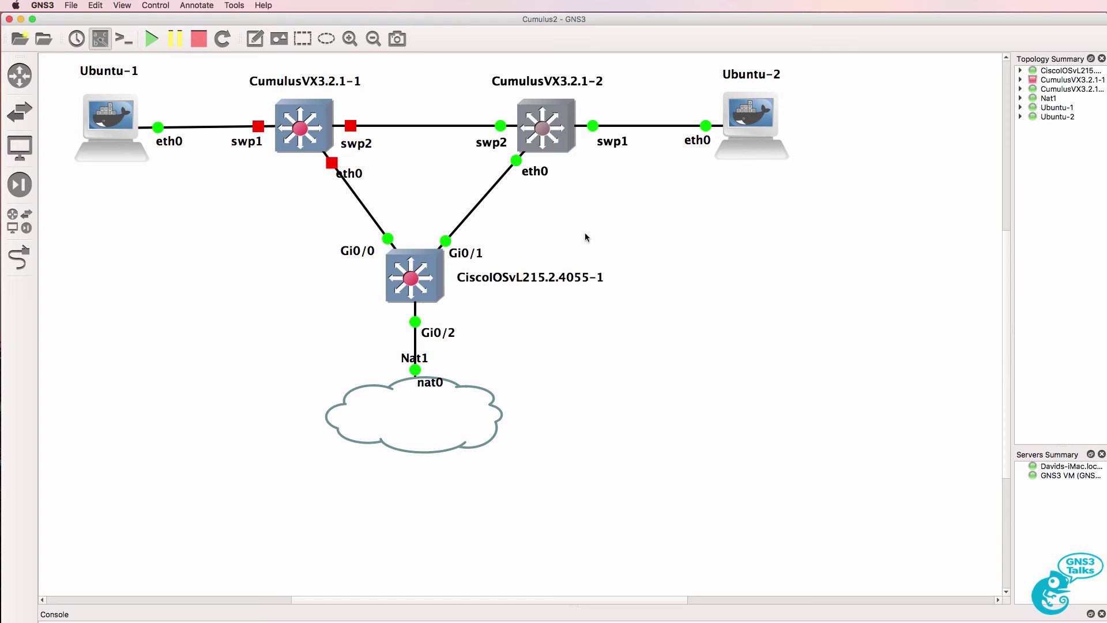
Review the 512 MB RAM setting in each switch's node configuration and confirm
right_click(288, 126)
left_click(312, 134)
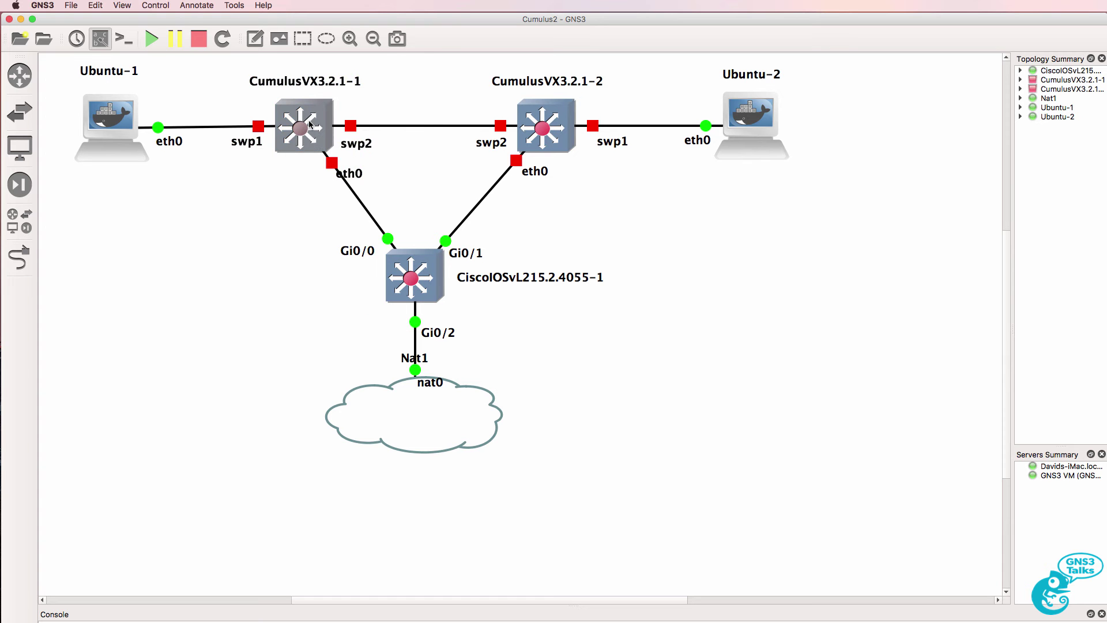
right_click(310, 122)
left_click(341, 128)
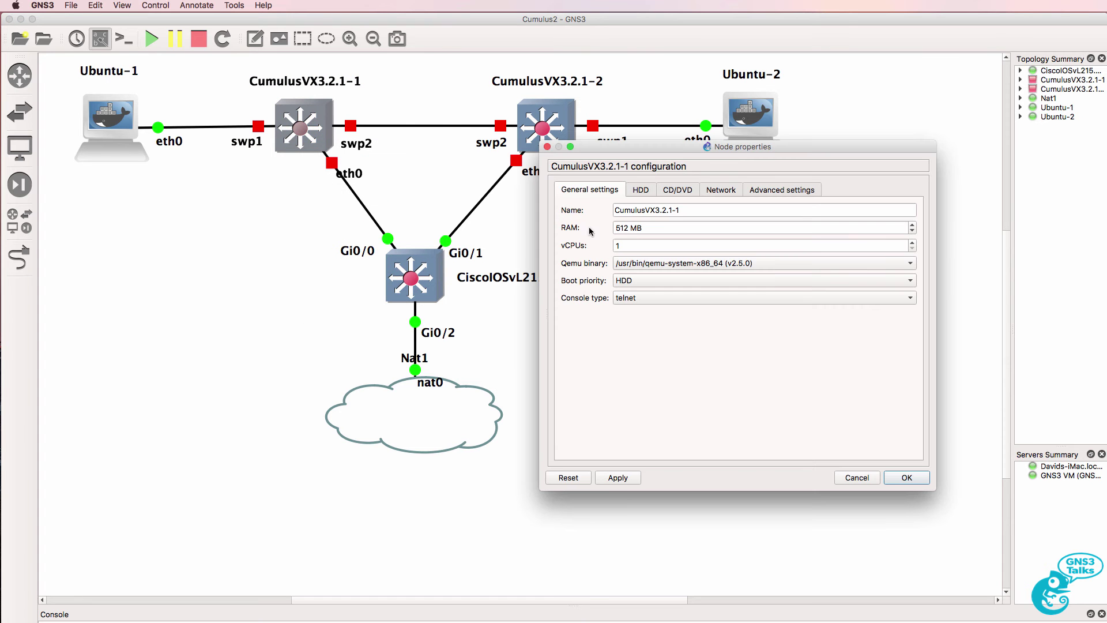
triple_click(634, 231)
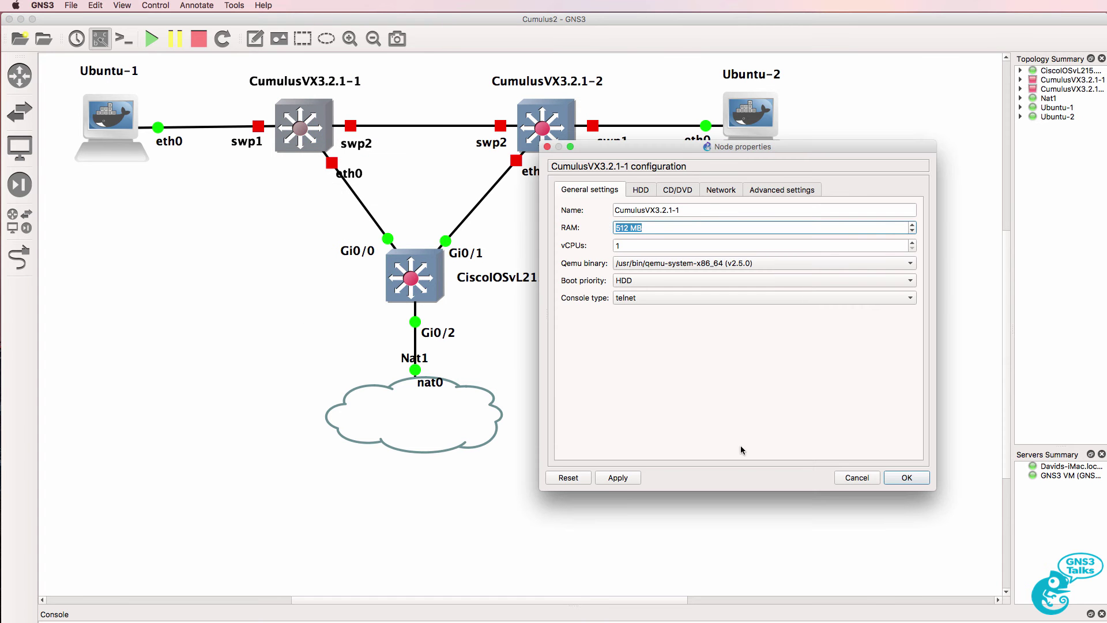
left_click(892, 480)
right_click(539, 145)
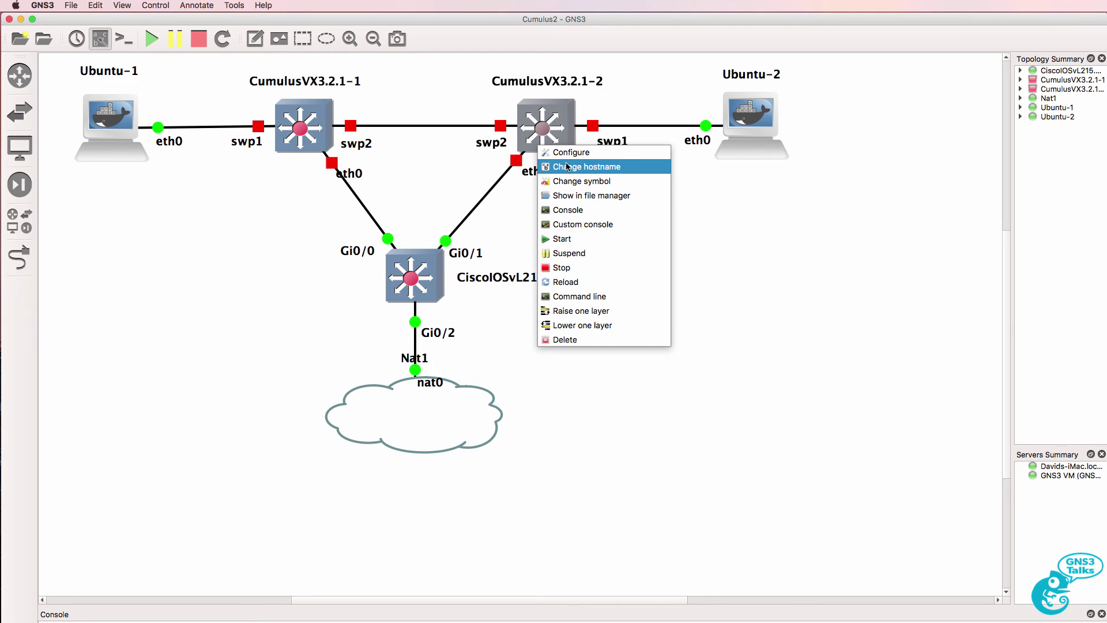
left_click(571, 152)
triple_click(616, 228)
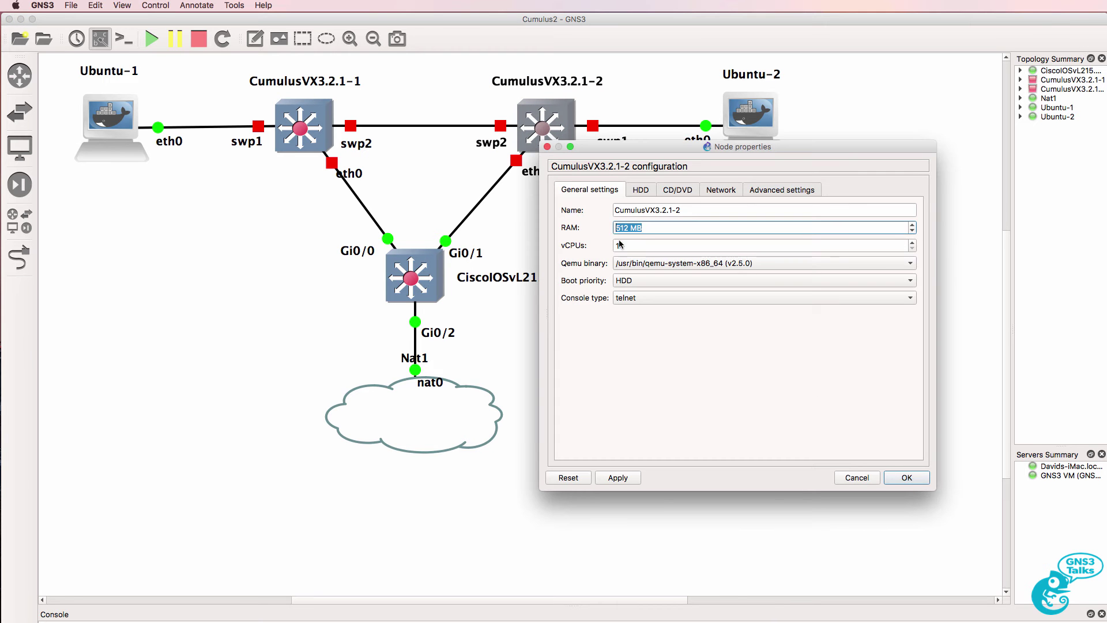
left_click(907, 478)
Start CumulusVX3.2.1-1 and CumulusVX3.2.1-2 again
right_click(296, 129)
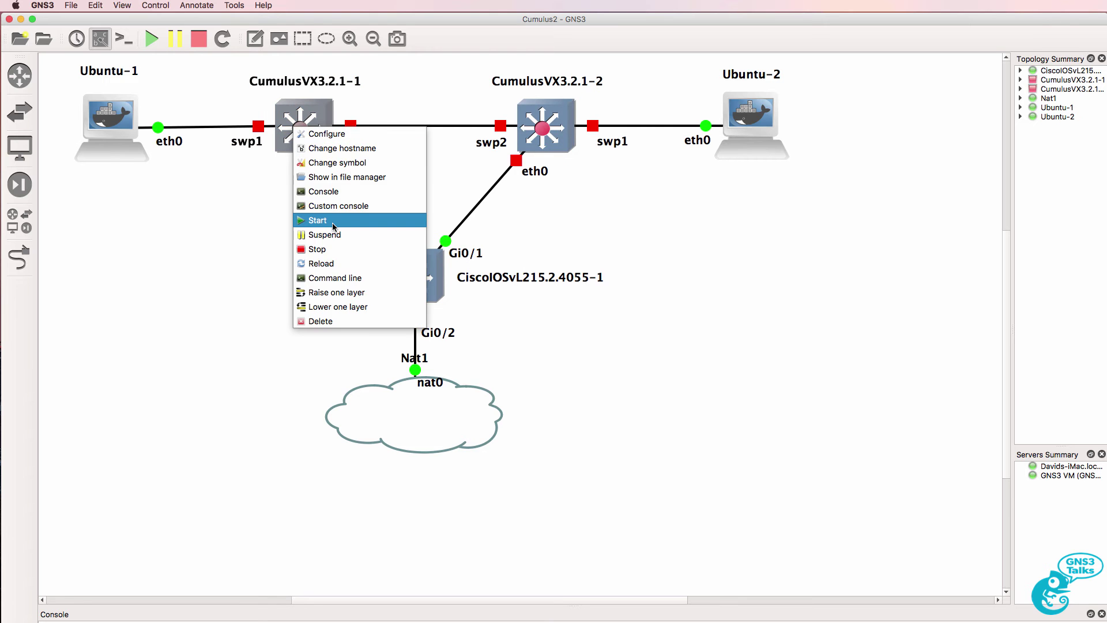
left_click(332, 220)
right_click(535, 130)
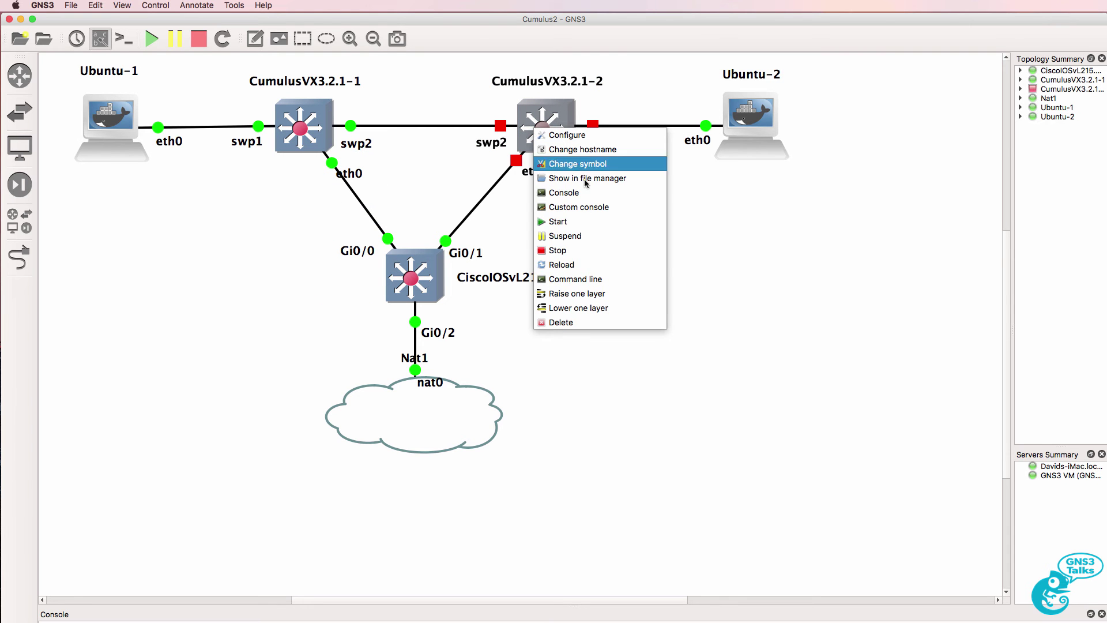
left_click(592, 221)
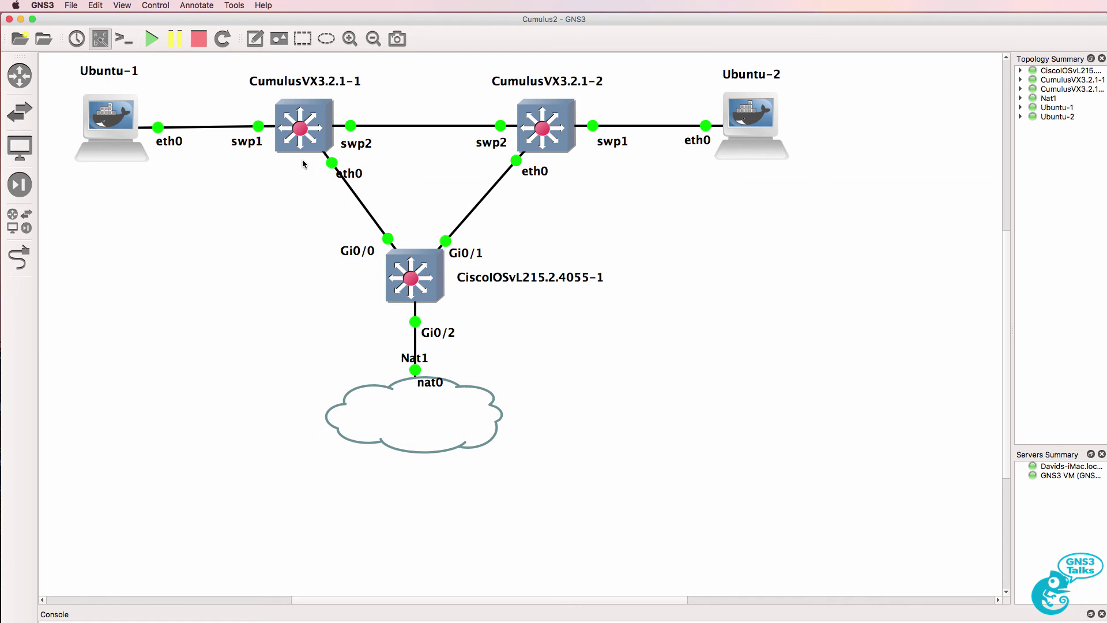
Open console sessions to both switches, nudging CumulusVX3.2.1-2 slightly left on the canvas
right_click(298, 109)
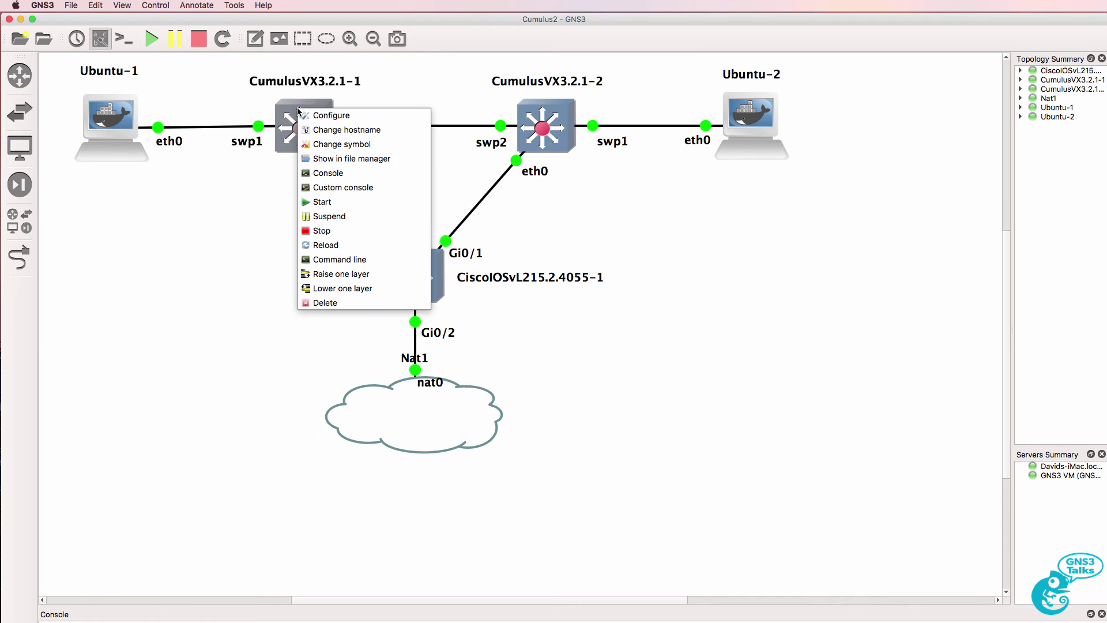
left_click(347, 177)
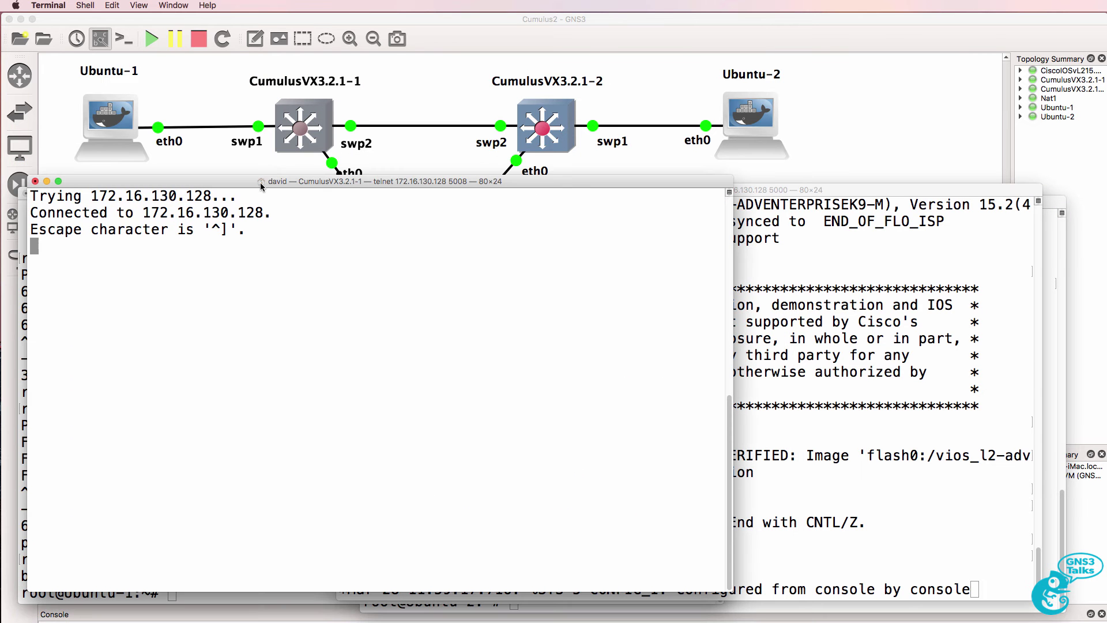
left_click_drag(571, 113, 560, 114)
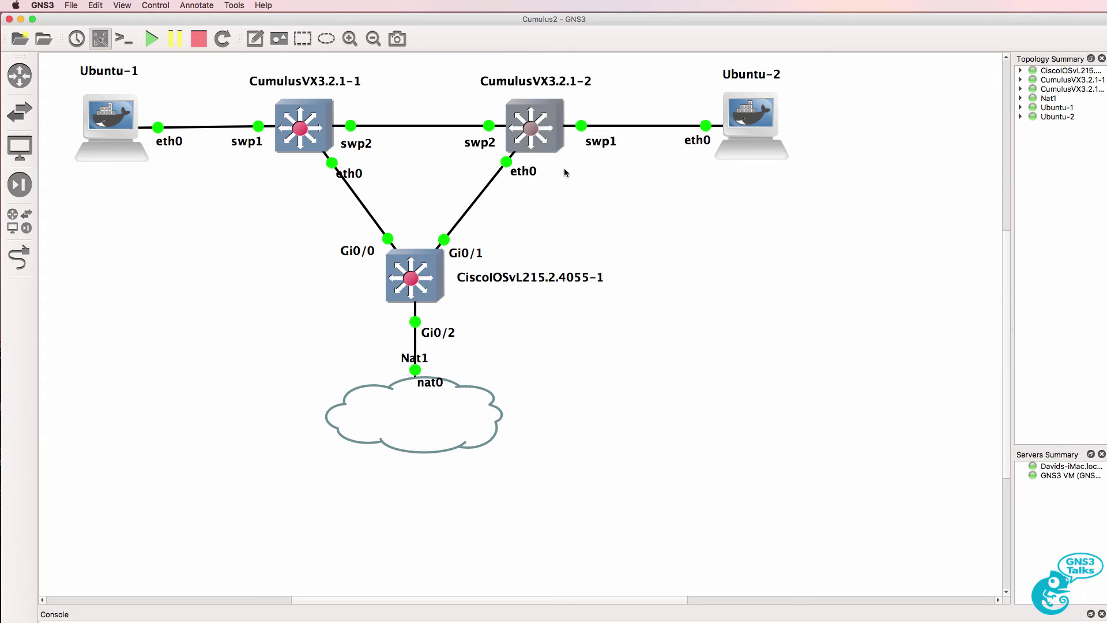
right_click(544, 136)
left_click(571, 201)
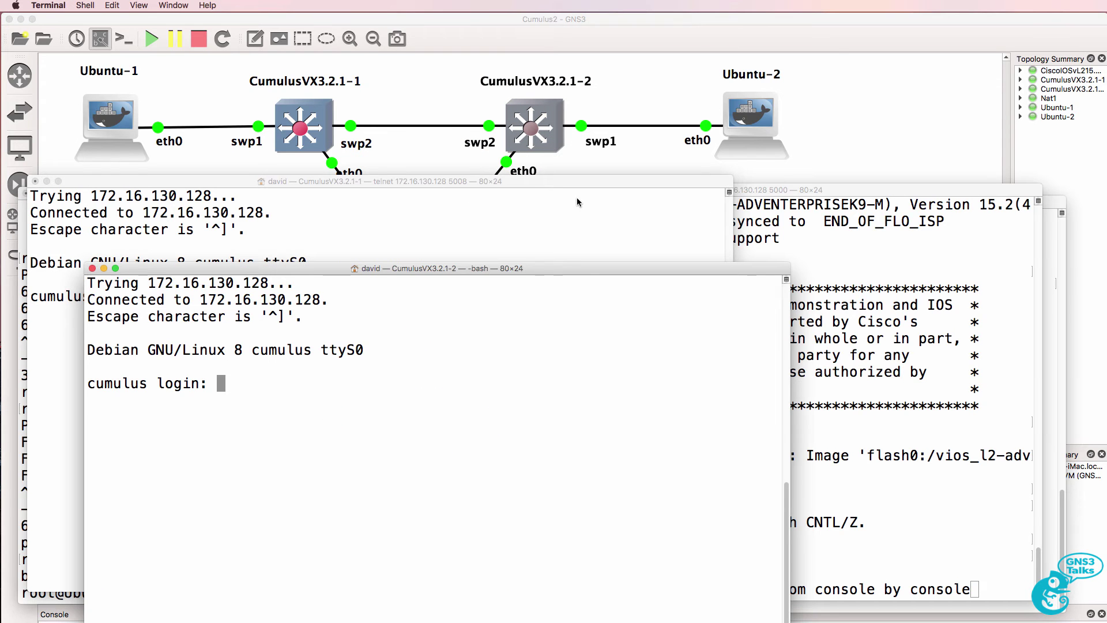
Attempt to log in to CumulusVX3.2.1-1 as user cumulus with its password
left_click_drag(456, 273, 702, 177)
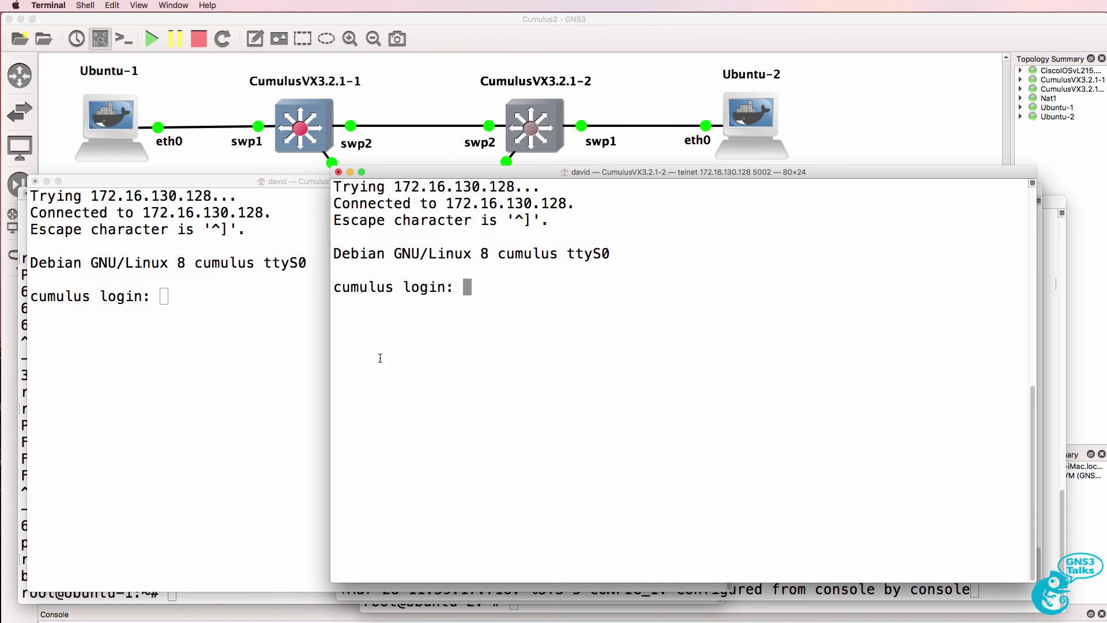
left_click(269, 359)
type("cumulus")
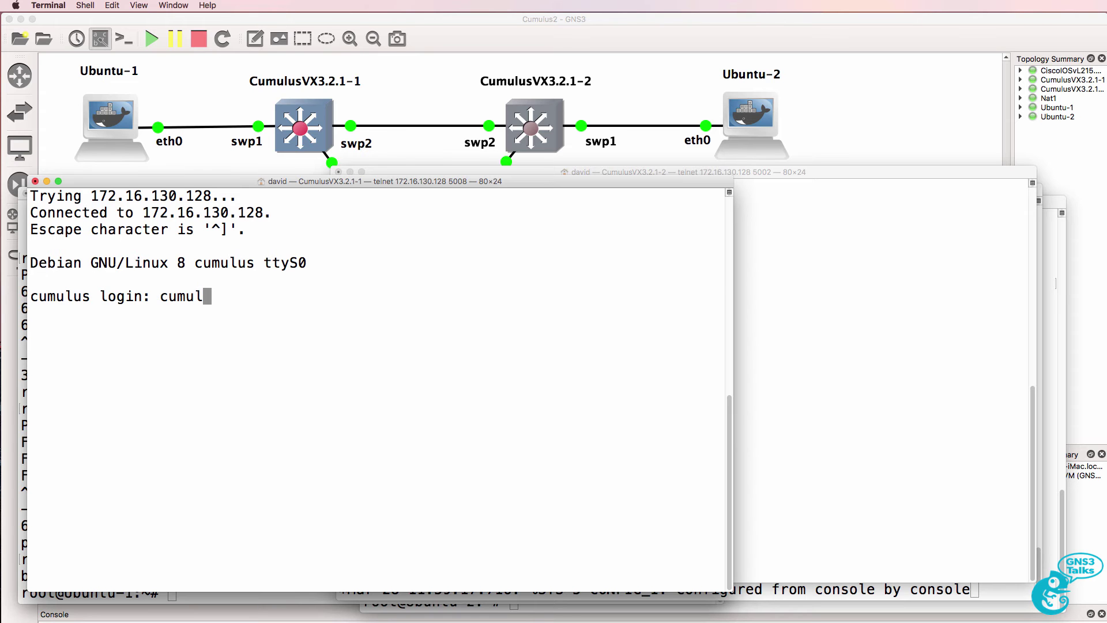
key("Return")
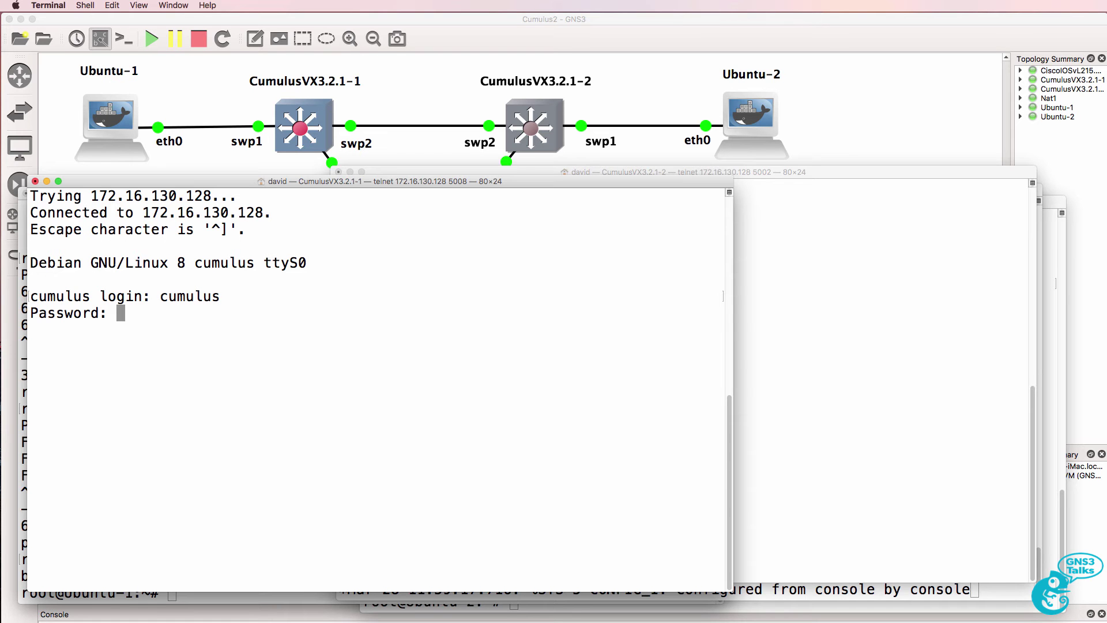
key("Return")
Log in to CumulusVX3.2.1-2 as user cumulus with its password
left_click(805, 361)
type("cumul")
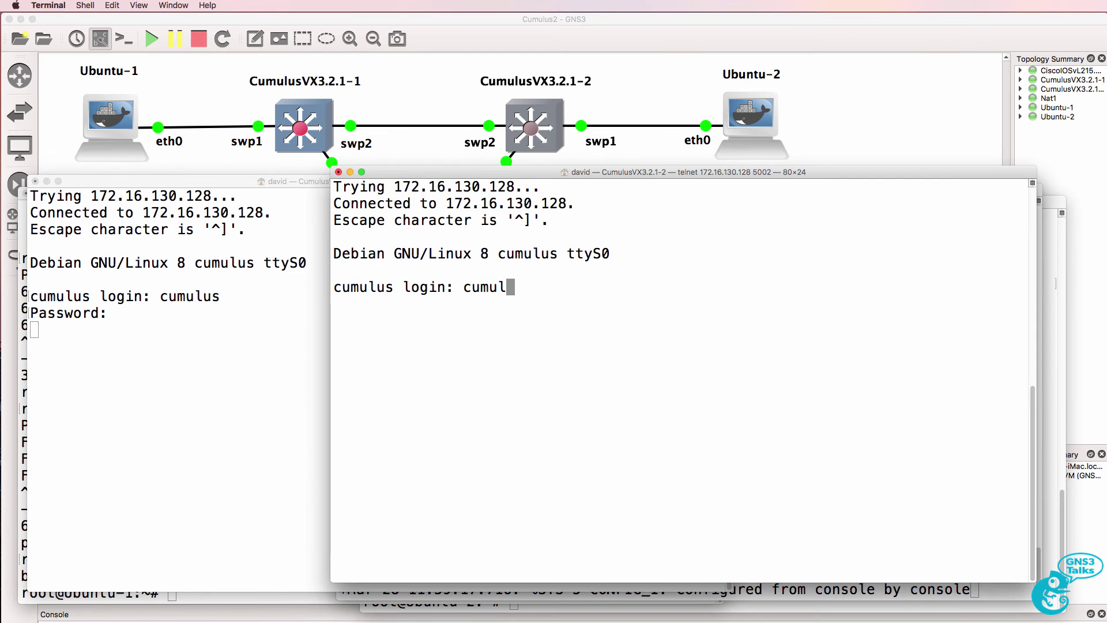
type("us")
key("Return")
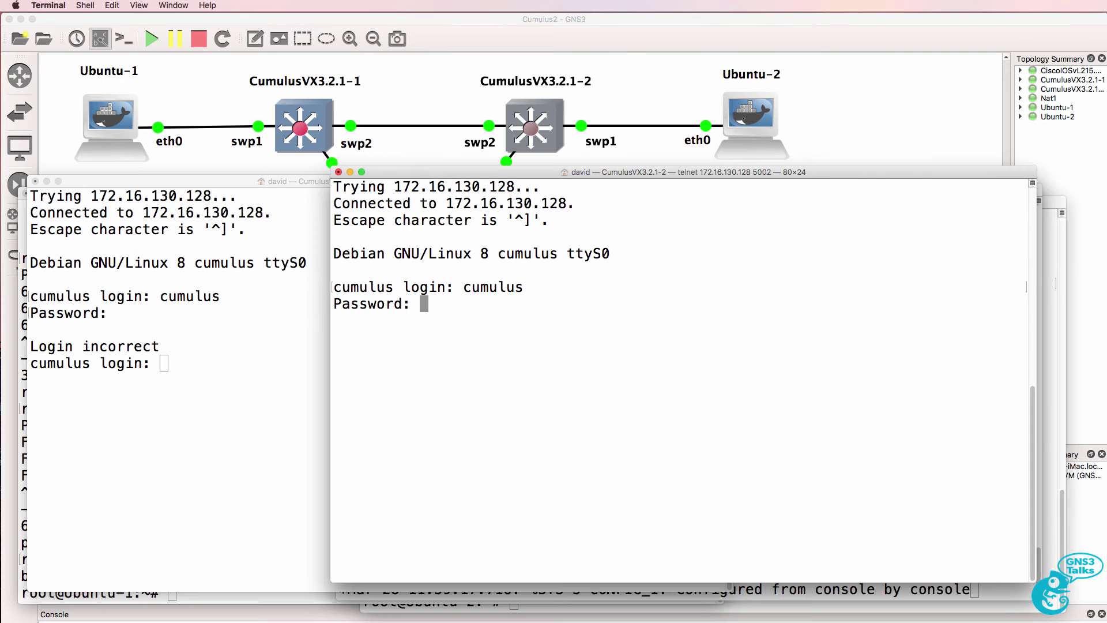
key("Return")
Retry the cumulus login on CumulusVX3.2.1-1 after the incorrect attempt
left_click(17, 340)
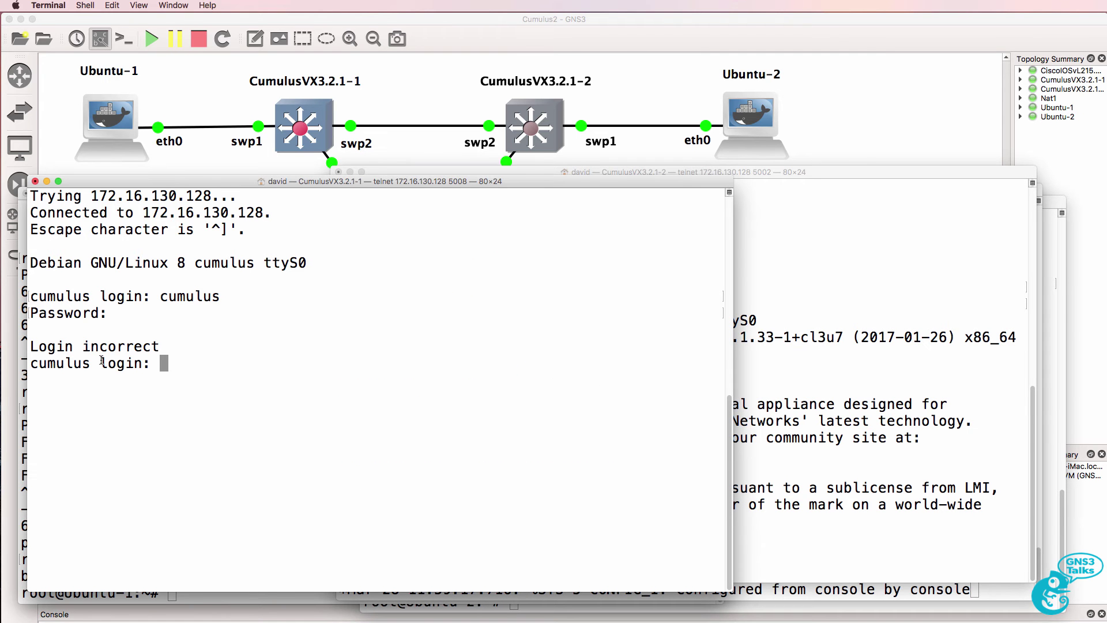
type("cumulus")
key("Return")
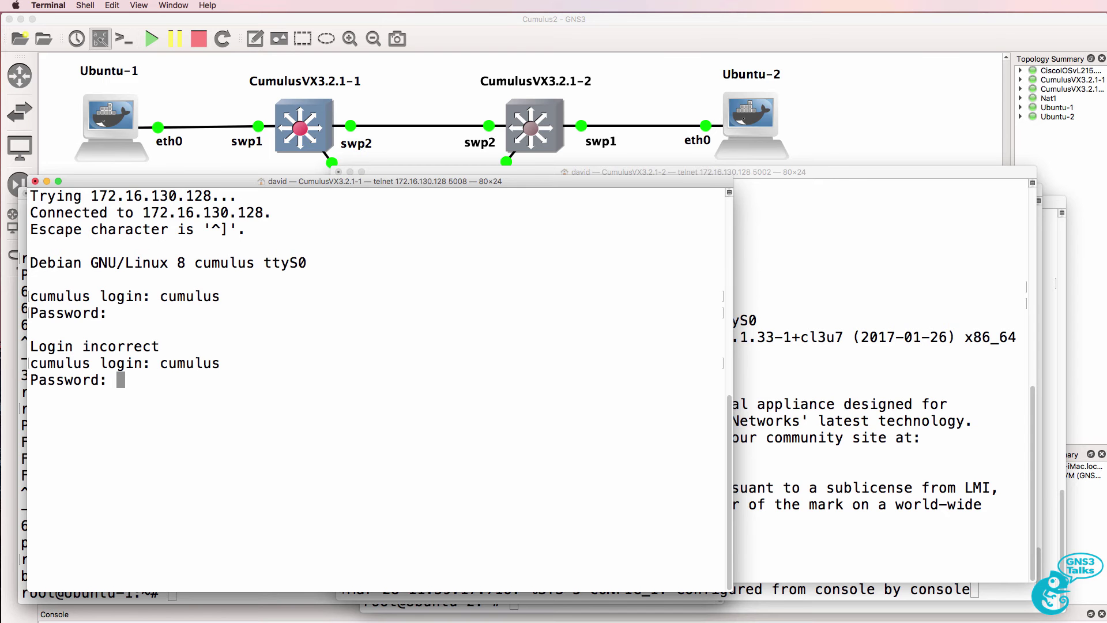
key("Return")
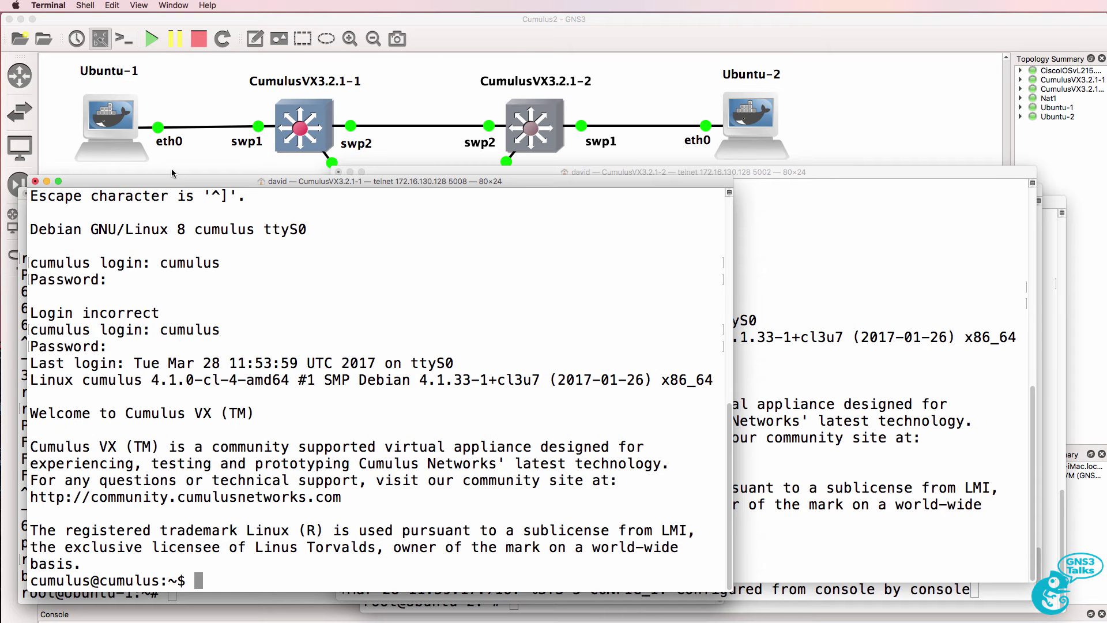
On the first switch, run history, then paste and run 'sudo lldpcli show neighbors', highlighting SysName Cisco1
left_click_drag(180, 181, 171, 162)
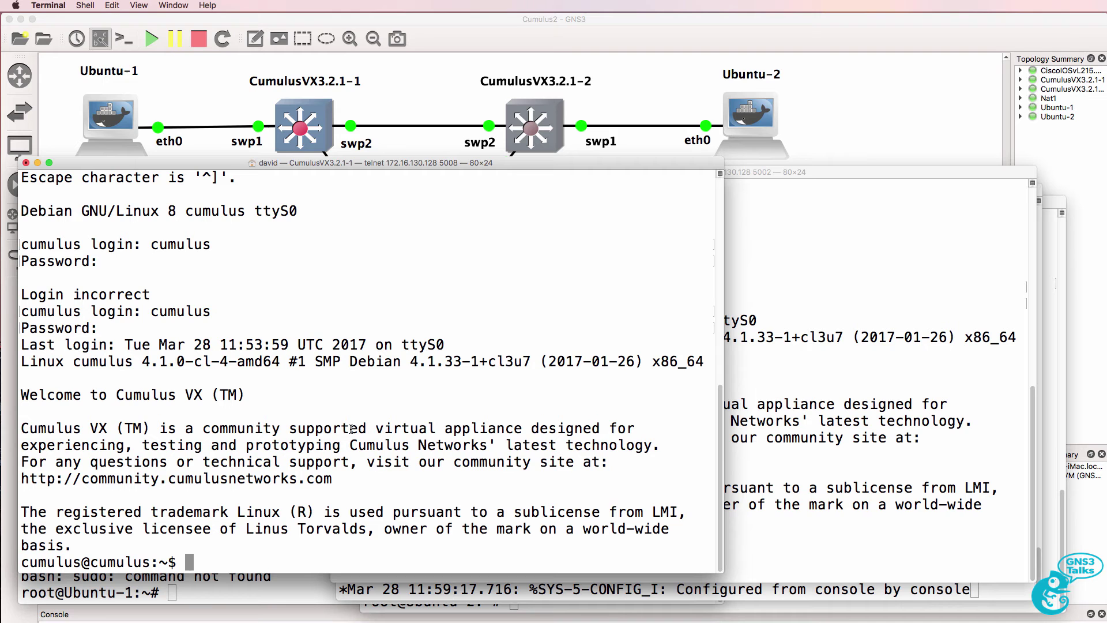
type("history")
key("Return")
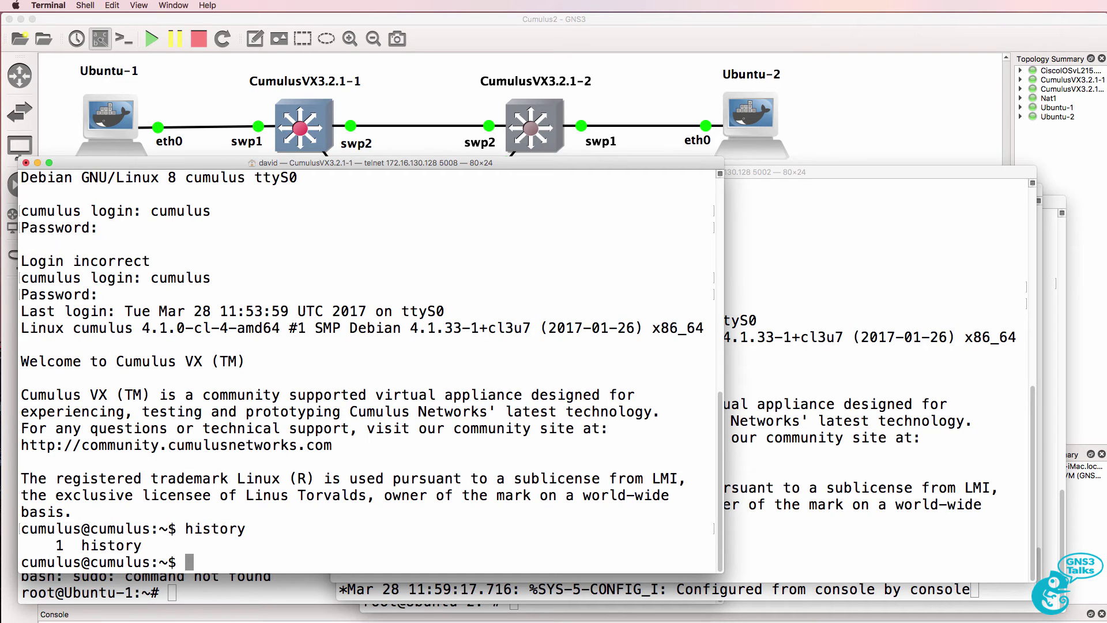
key("super+Tab")
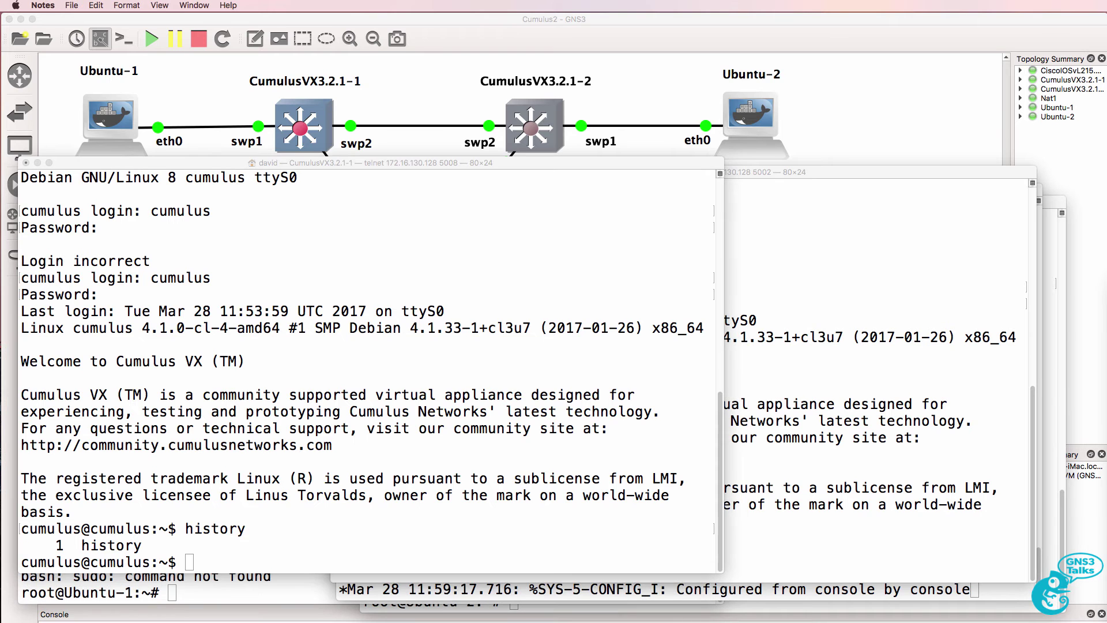
right_click(366, 368)
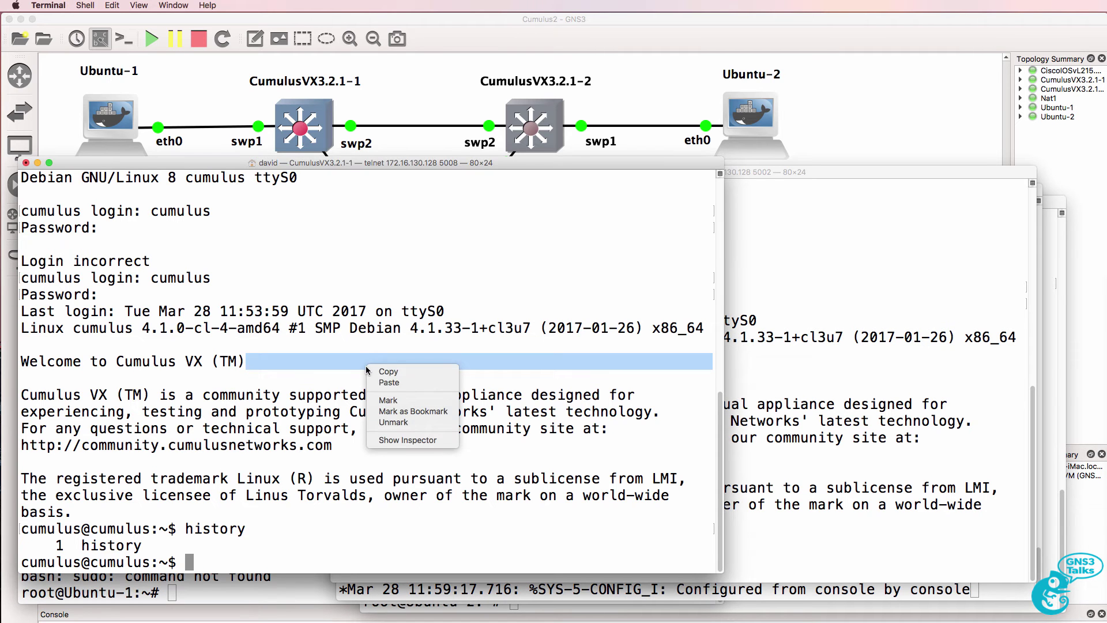
left_click(373, 381)
key("Return")
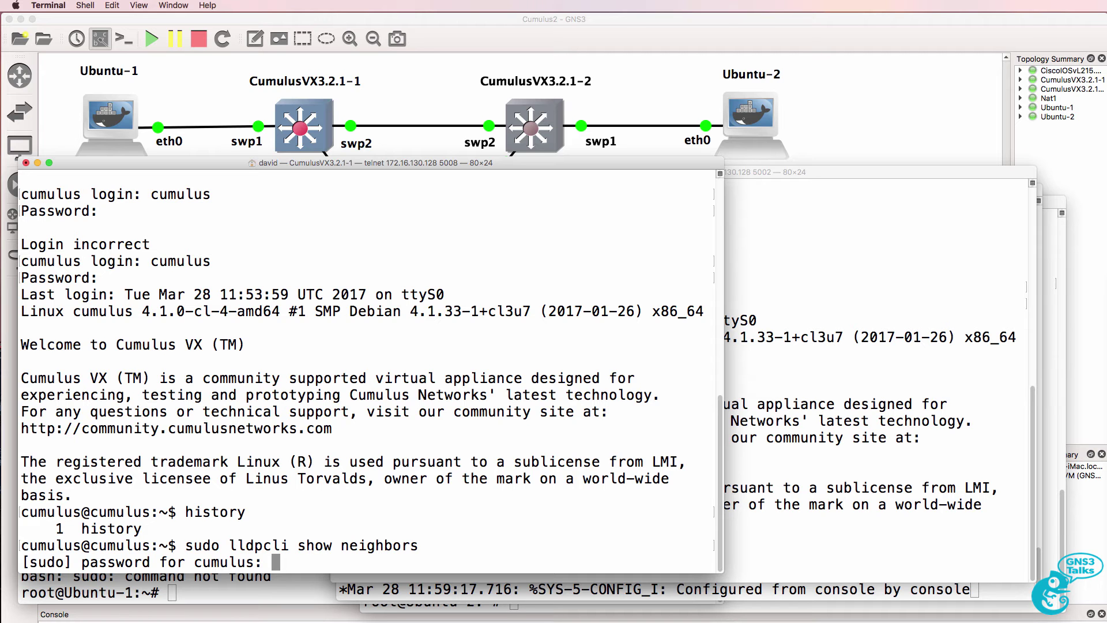
key("Return")
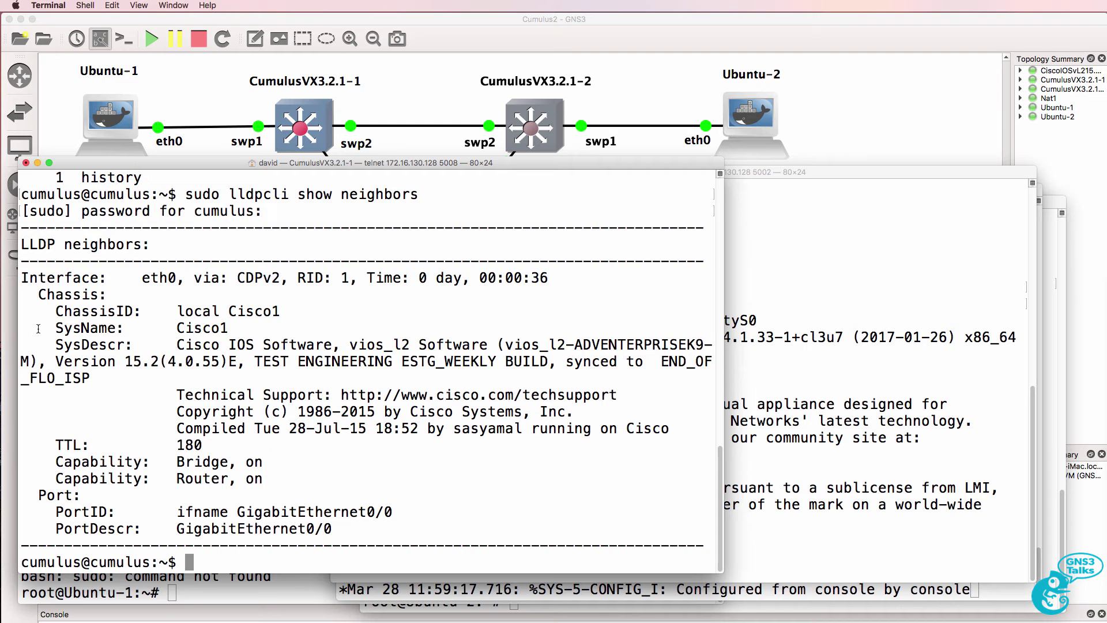
left_click_drag(38, 329, 292, 328)
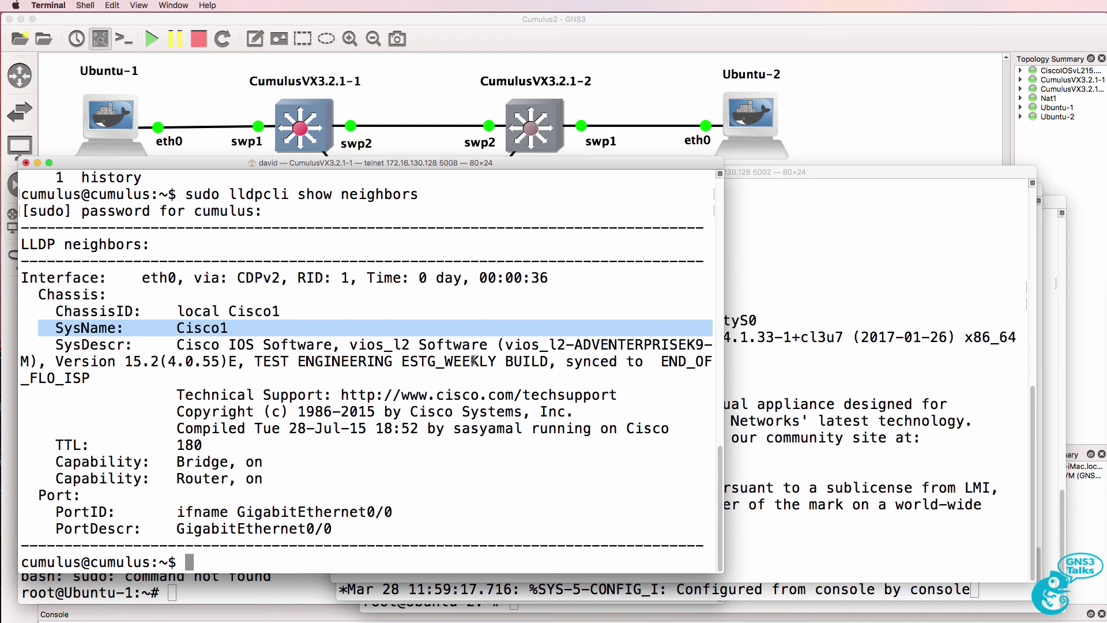
Run 'sudo lldpcli show neighbors' on the second switch and highlight the SysName Cisco1 line
left_click(878, 288)
key("Return")
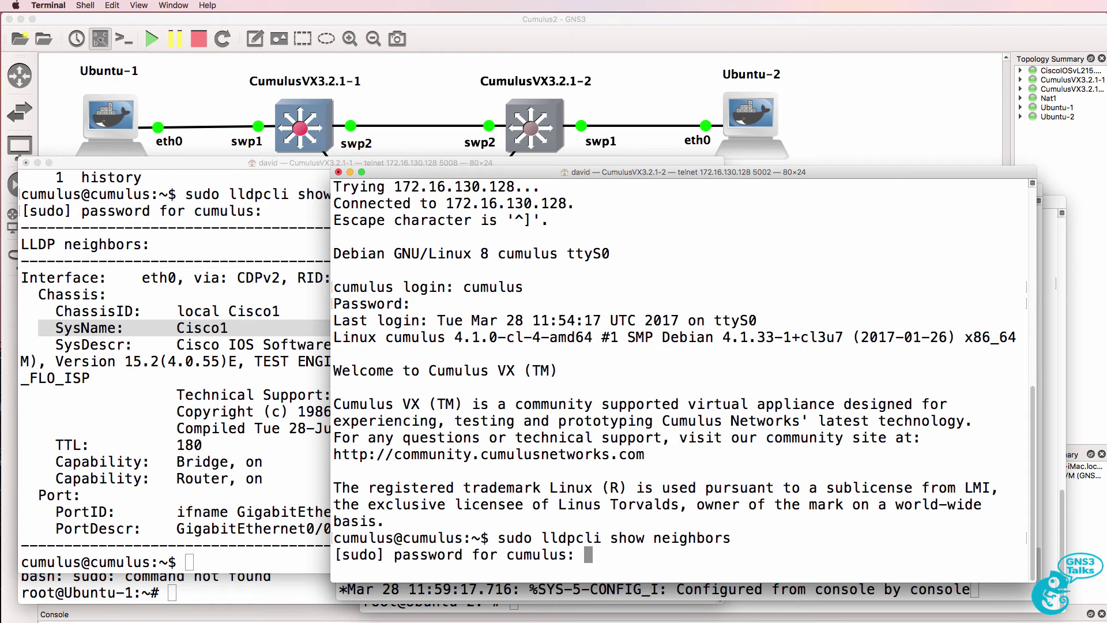
key("Return")
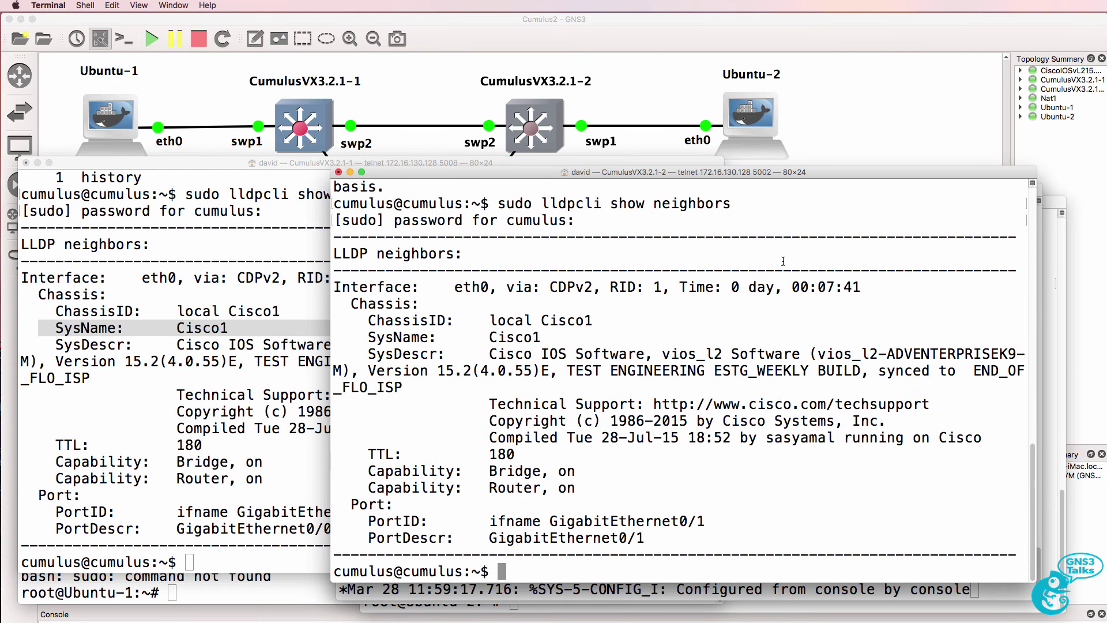
left_click_drag(552, 336, 361, 339)
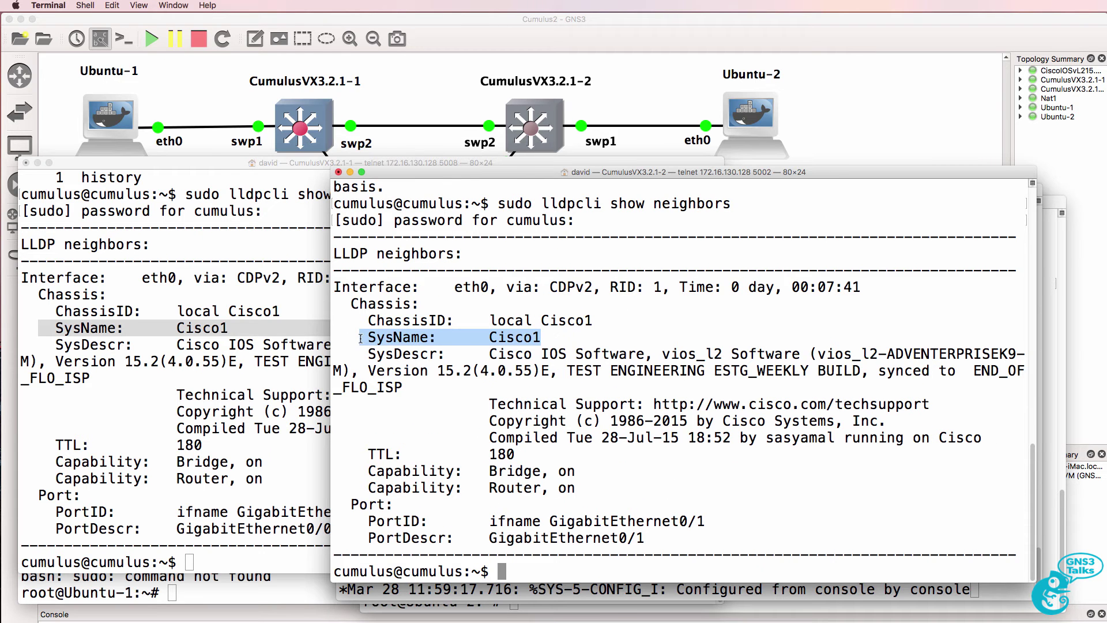
Run ifconfig on both switches, highlighting eth0 addresses 192.168.122.92 and 192.168.122.91
left_click(103, 419)
type("ifconfig")
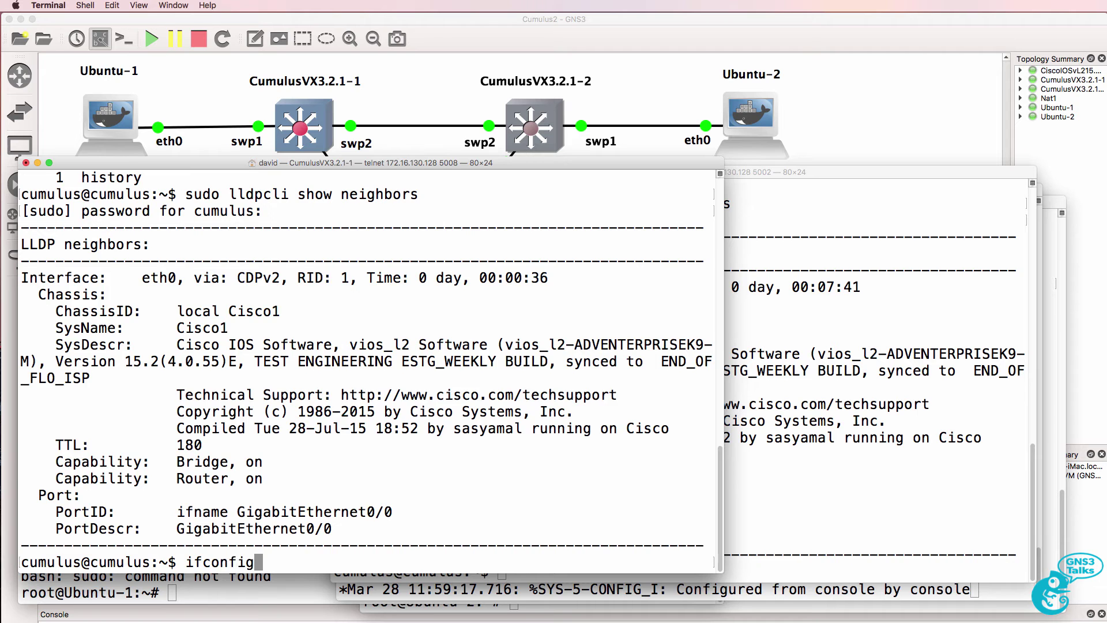
key("Return")
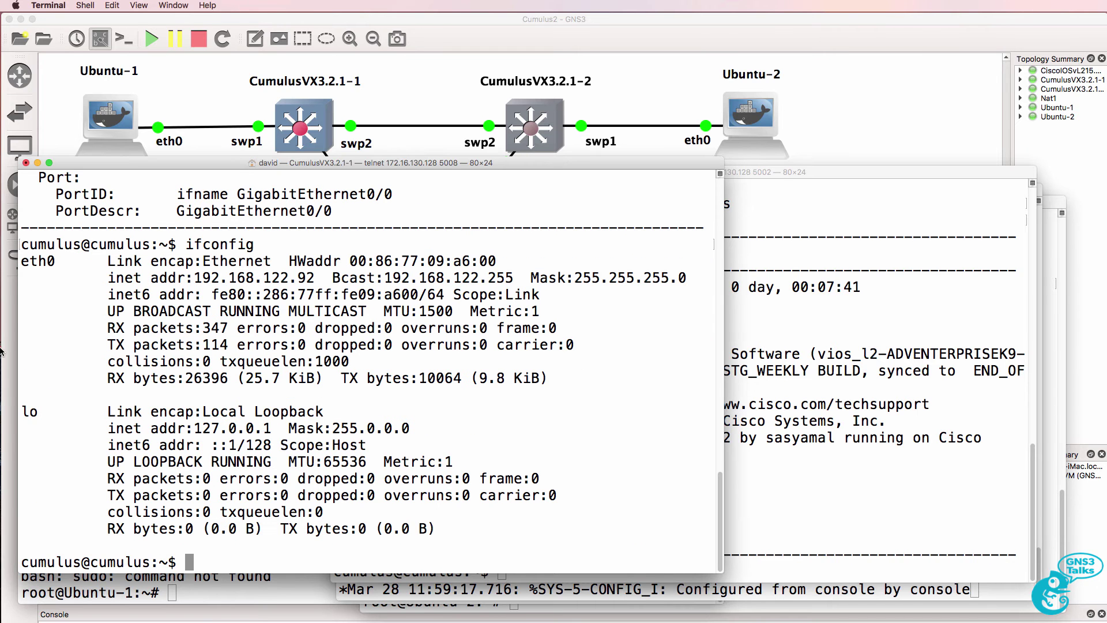
left_click_drag(193, 278, 316, 276)
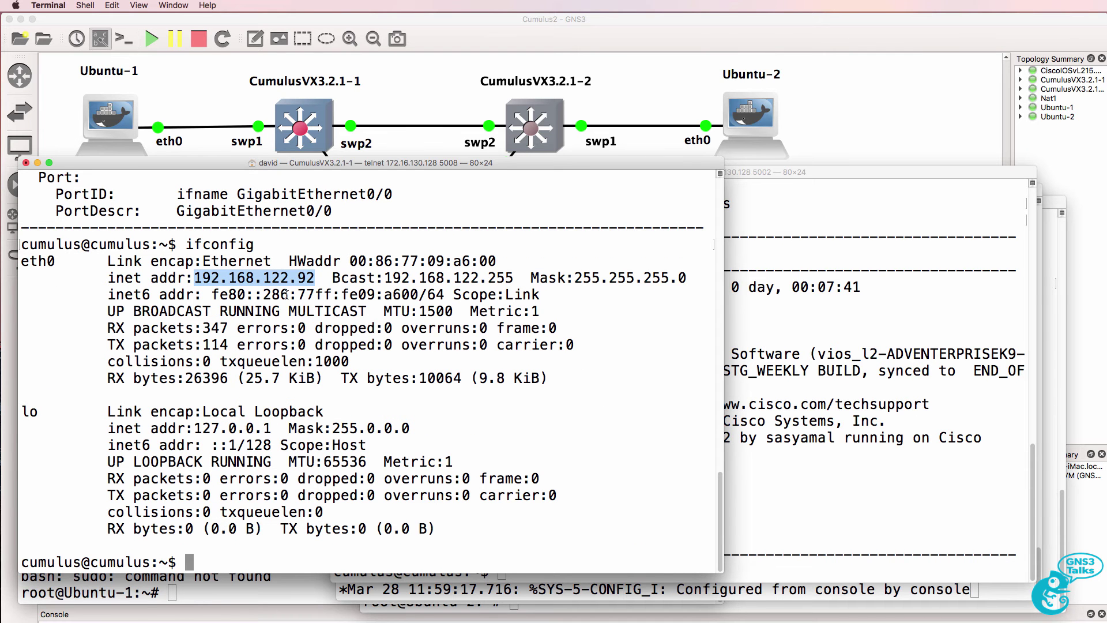
left_click(801, 332)
type("ifconfig")
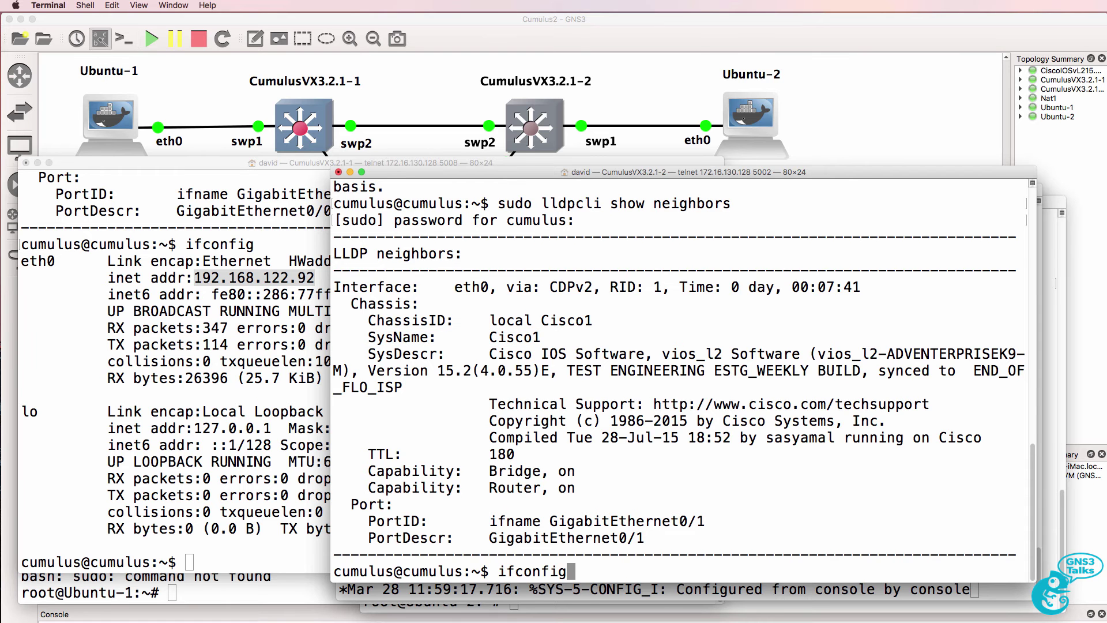
key("Return")
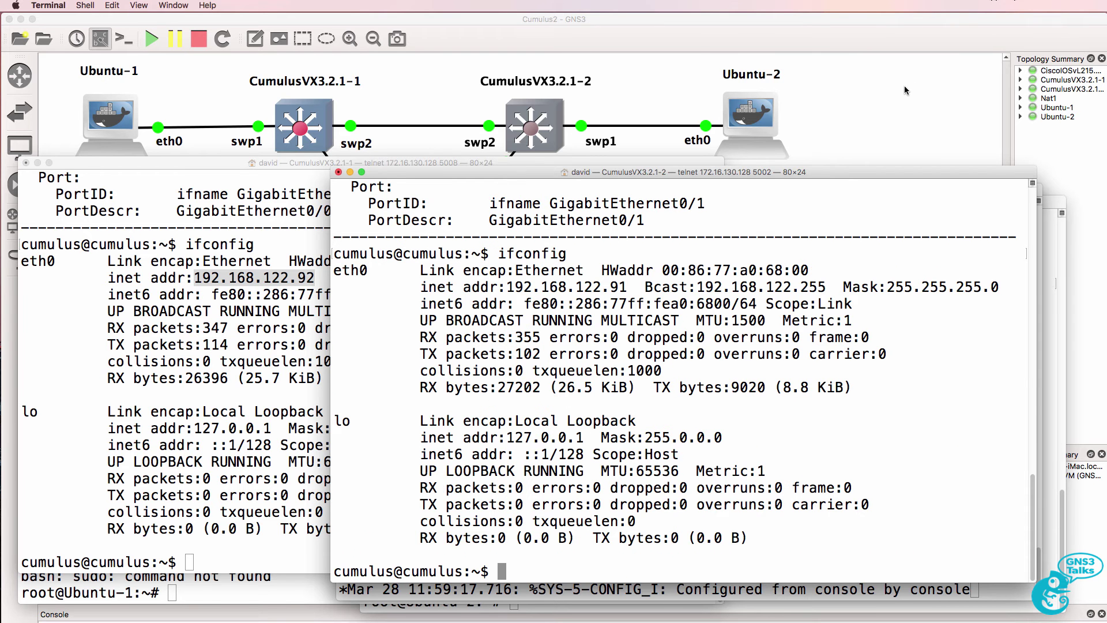
left_click_drag(786, 179, 837, 180)
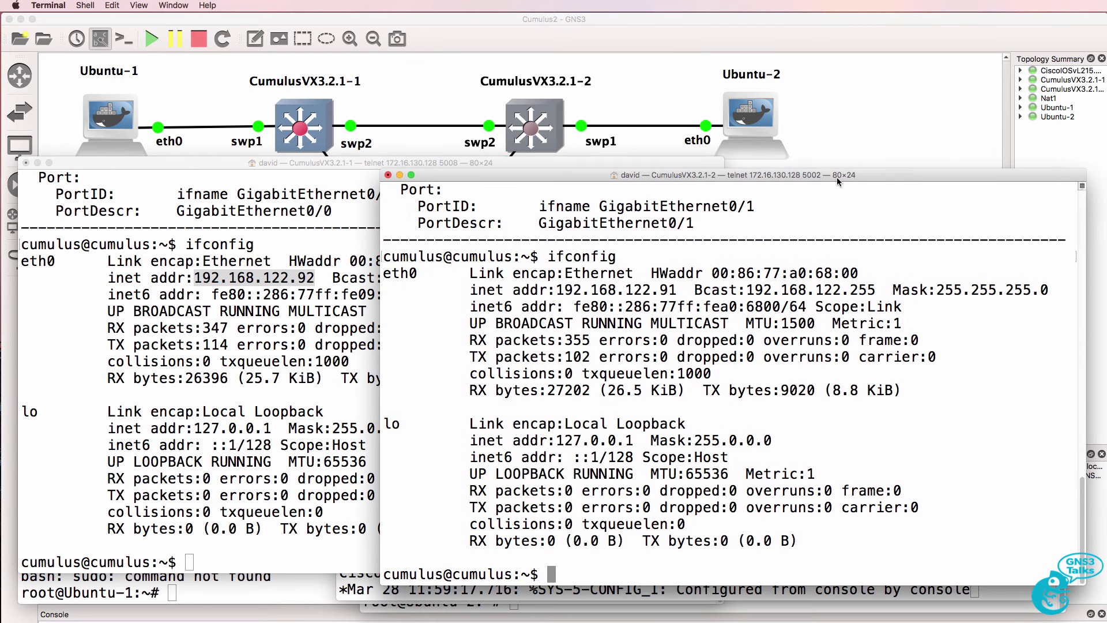
left_click_drag(679, 292, 552, 295)
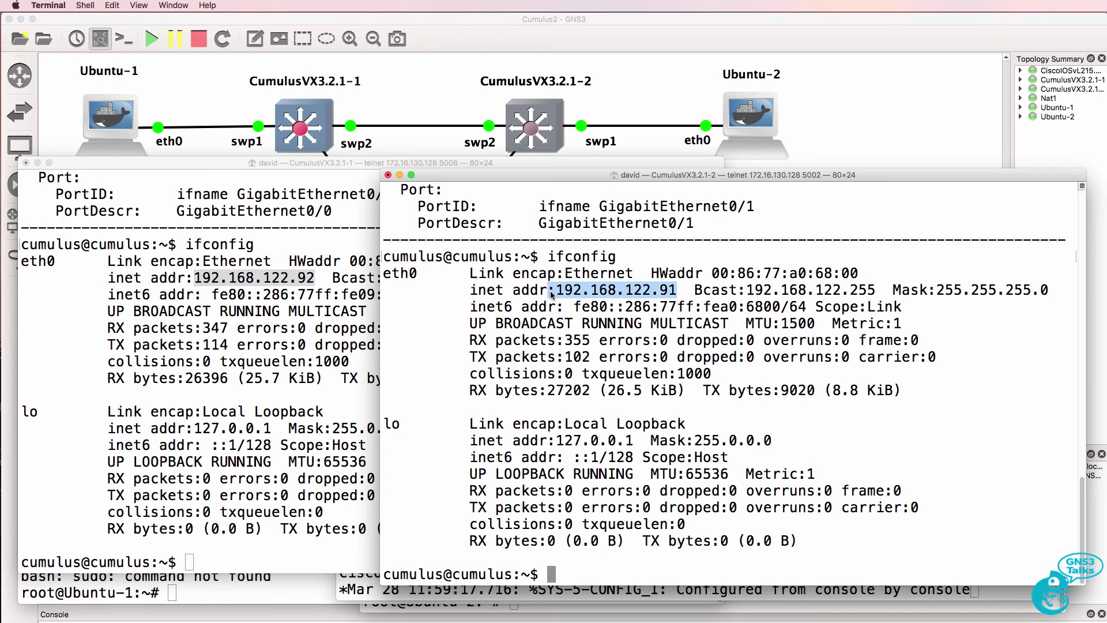
Ping google.com from the second switch, then the first, stopping each with Ctrl+C
type("ping google.com")
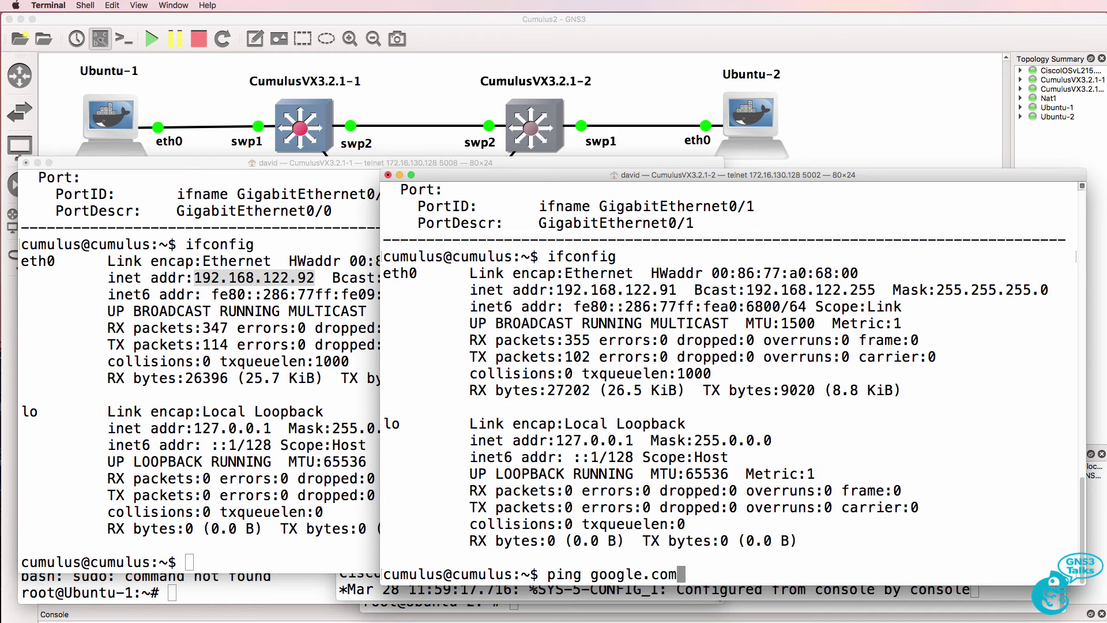
key("Return")
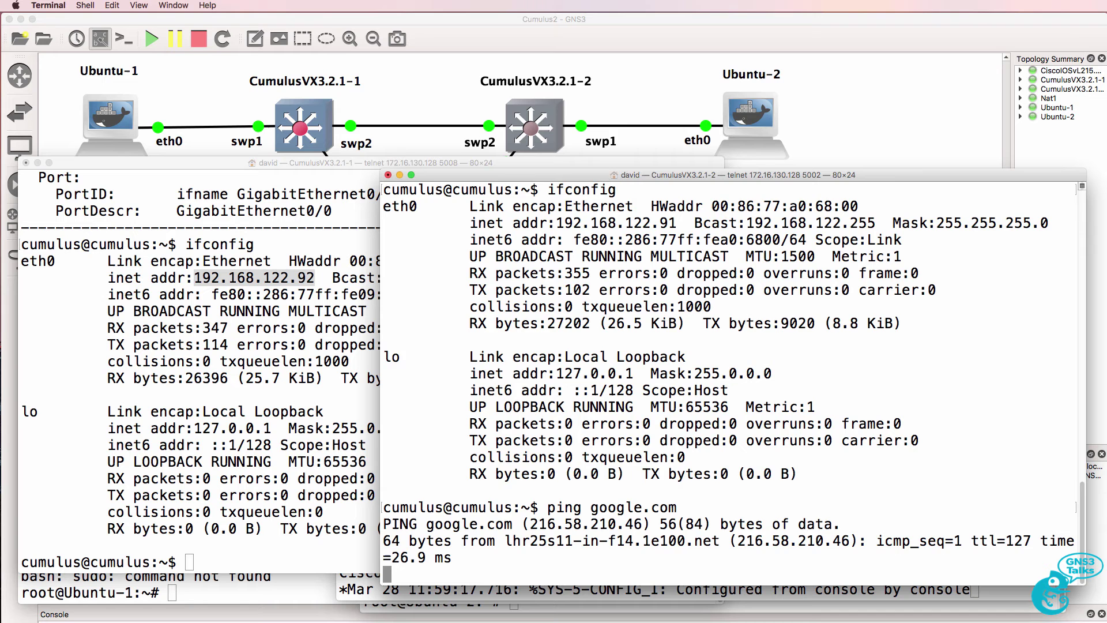
key("ctrl+c")
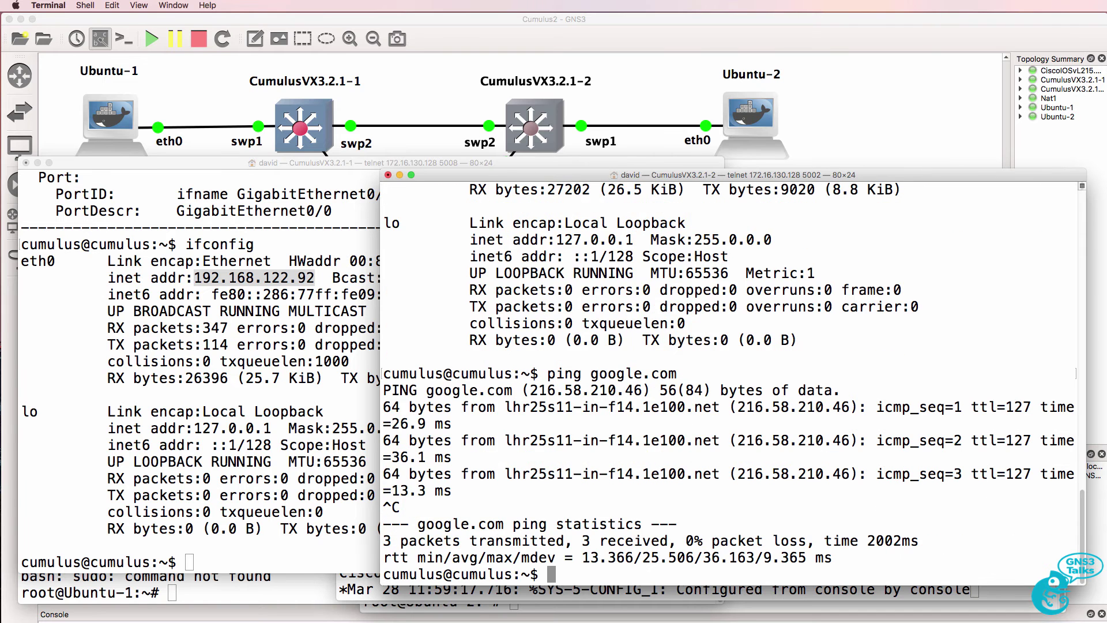
left_click(225, 274)
type("ping google.com")
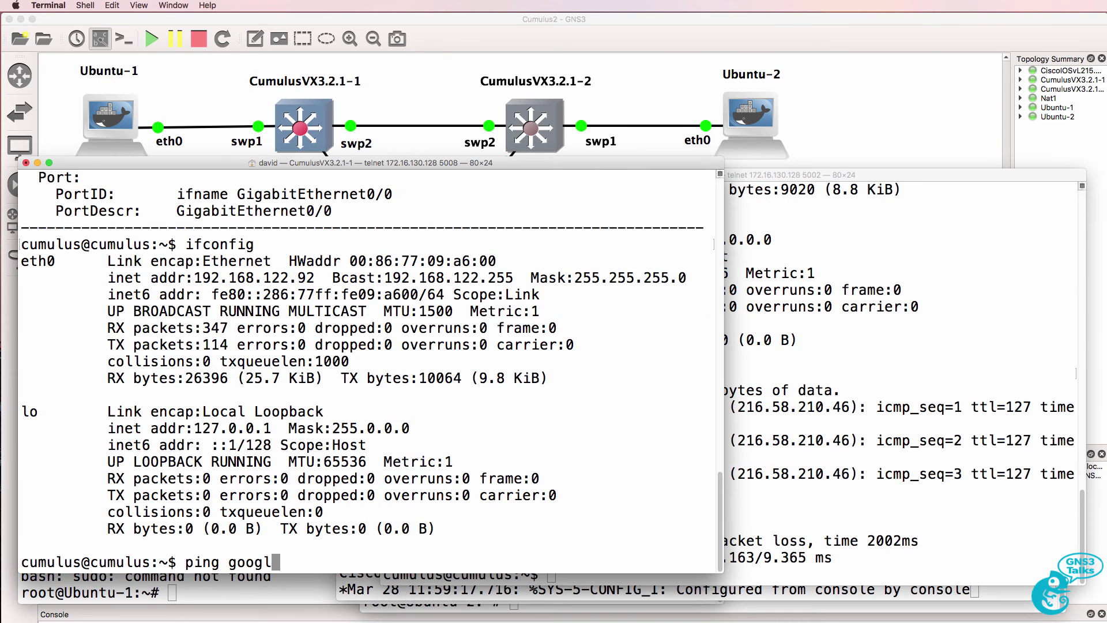
key("Return")
key("ctrl+c")
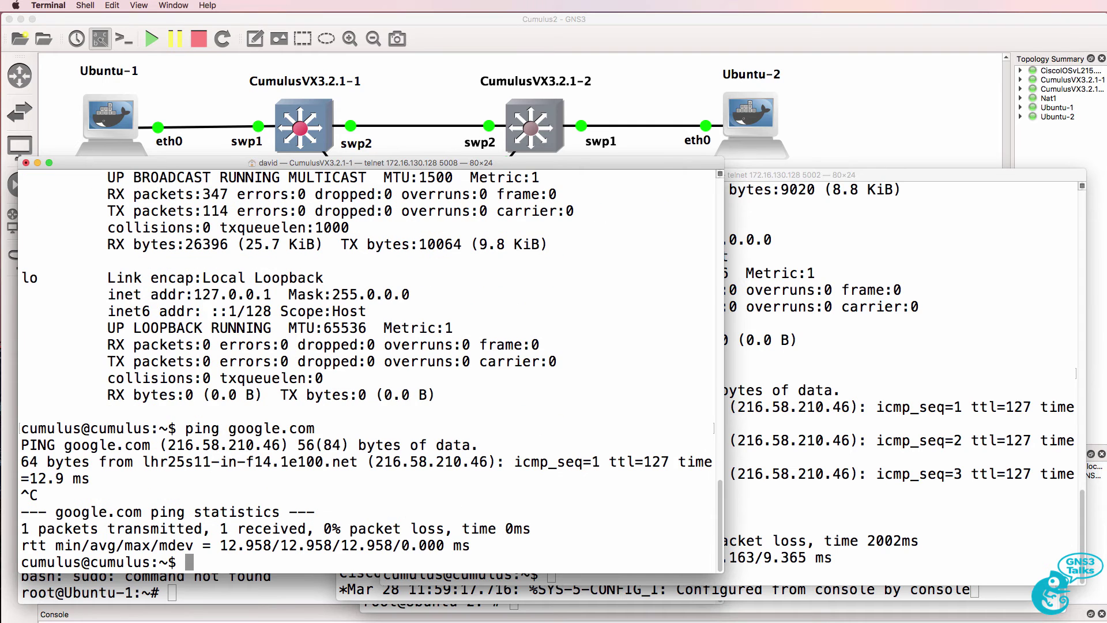
Run 'sudo apt-get update' on the first switch and then on the second
type("sudo apt-get update")
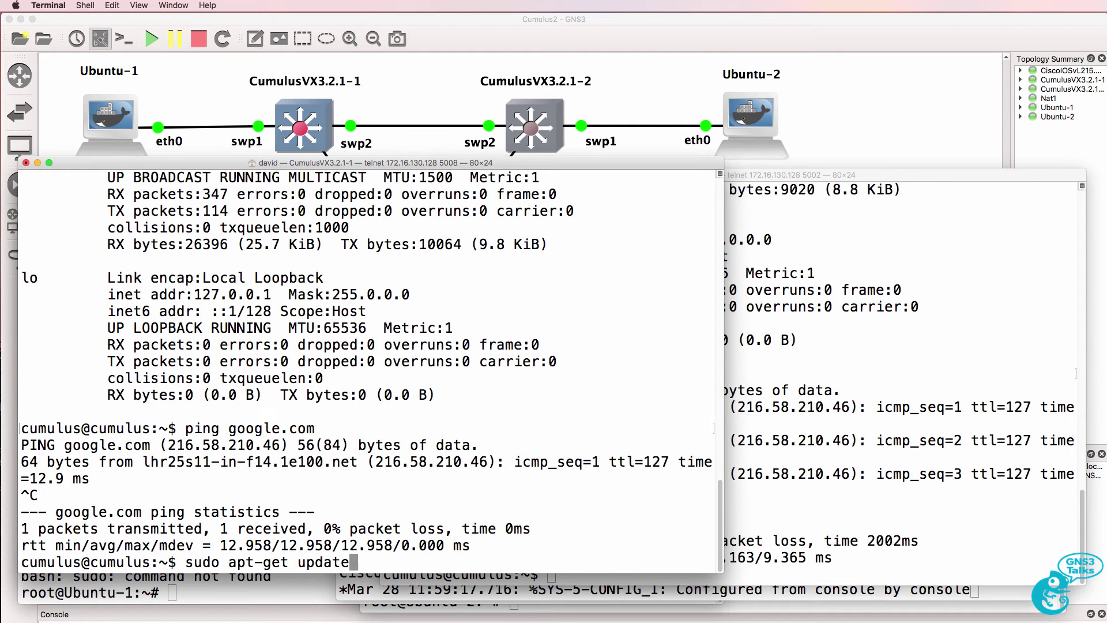
key("Return")
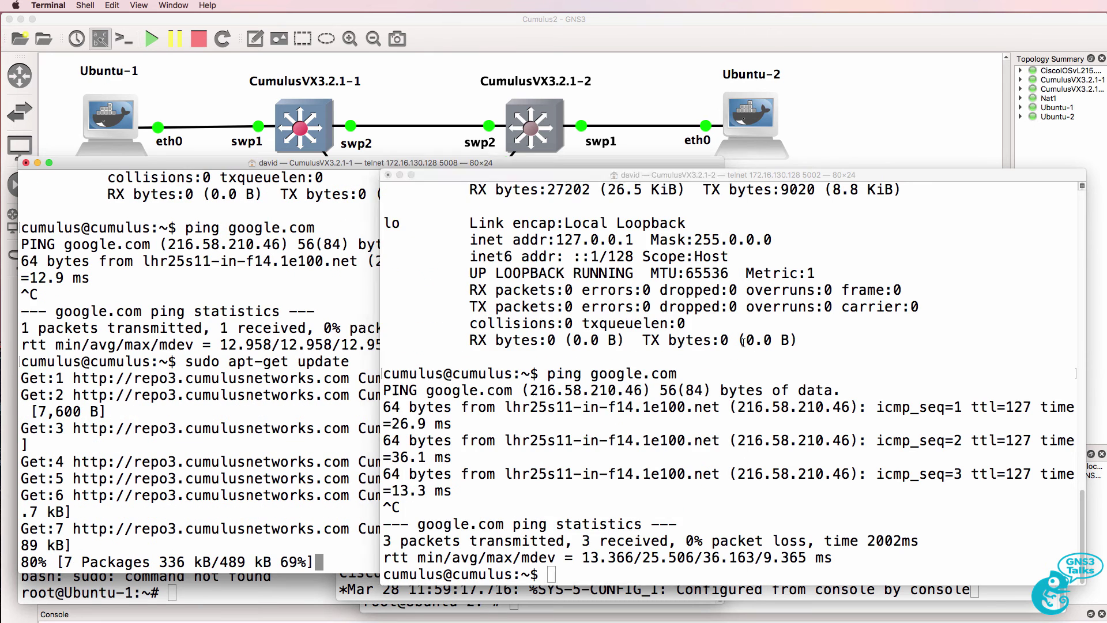
key("super+grave")
type("sudo ap")
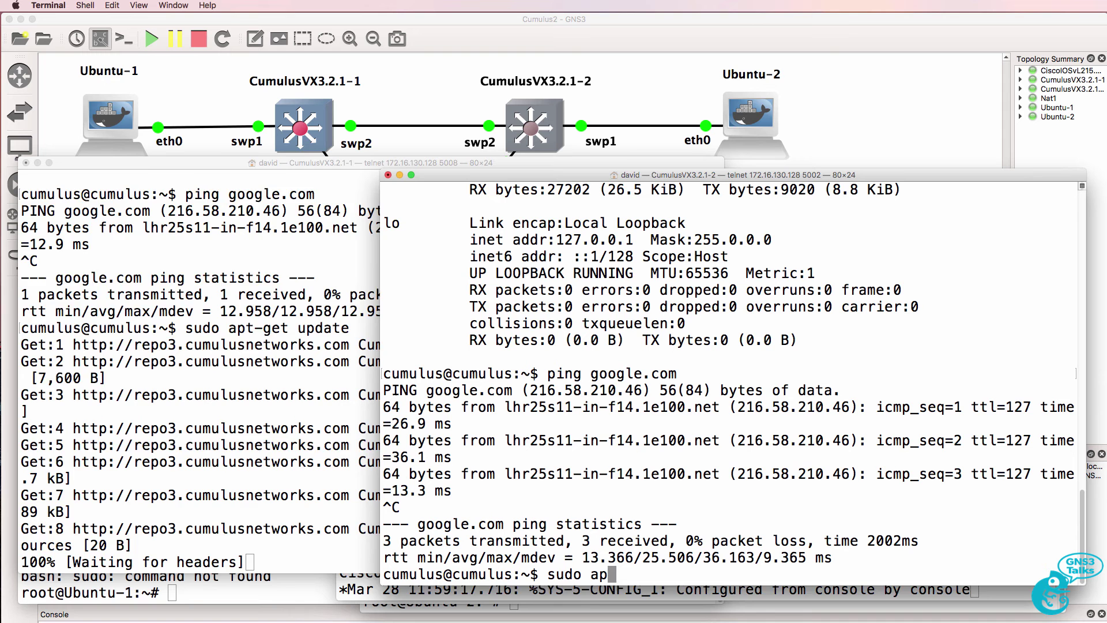
type("t-get update")
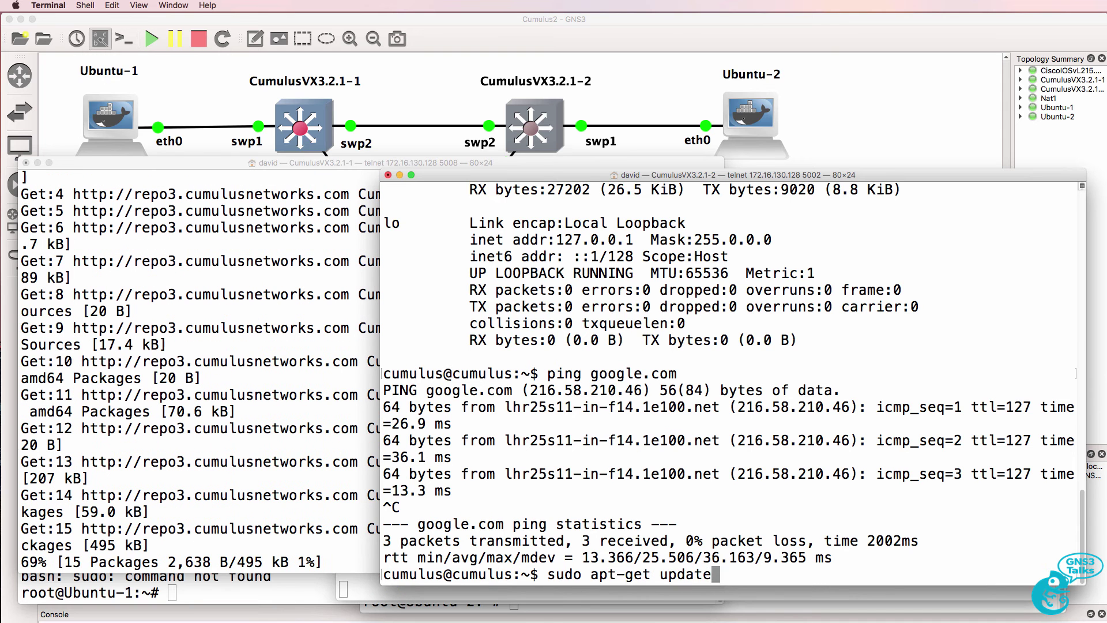
key("Return")
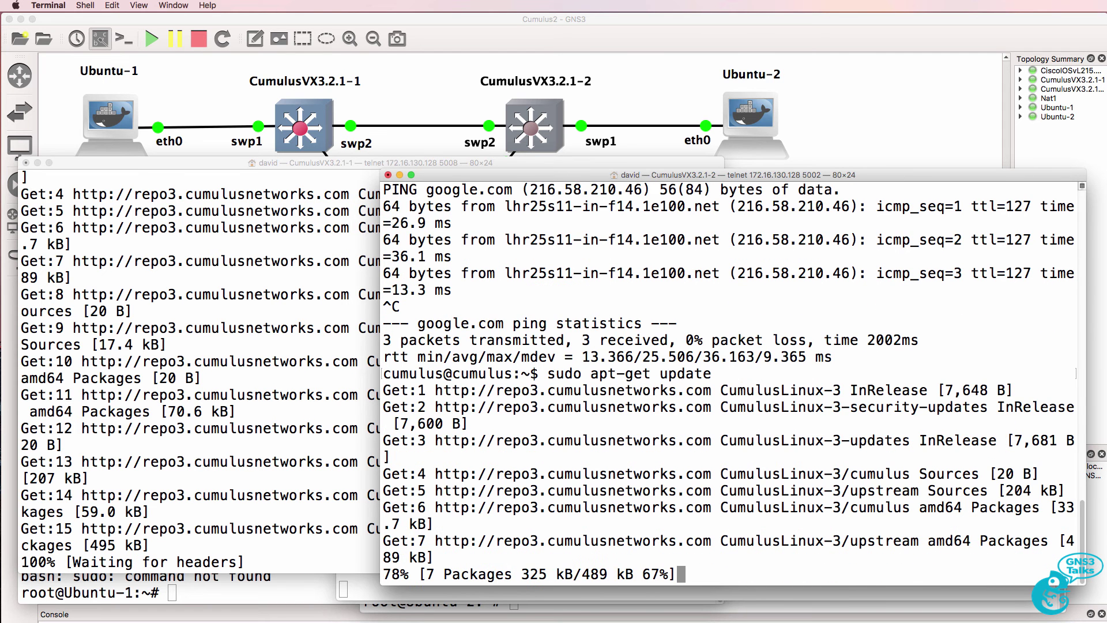
Highlight the Get:4 through Get:7 fetch lines, then return focus to the first switch's console
left_click_drag(723, 473, 547, 272)
left_click(565, 340)
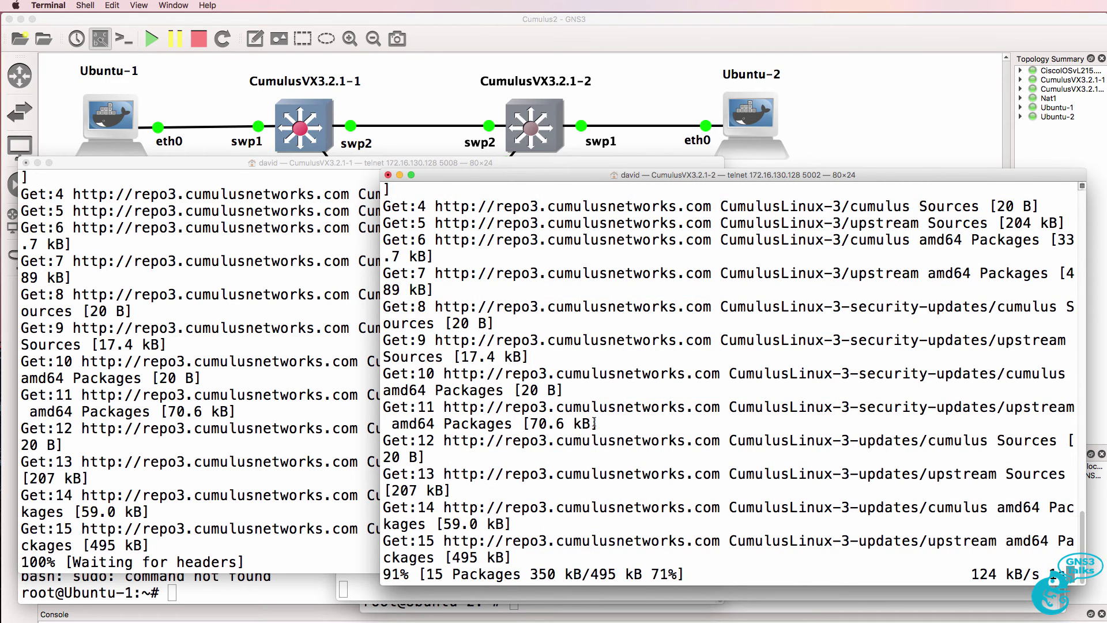
left_click_drag(504, 508, 753, 501)
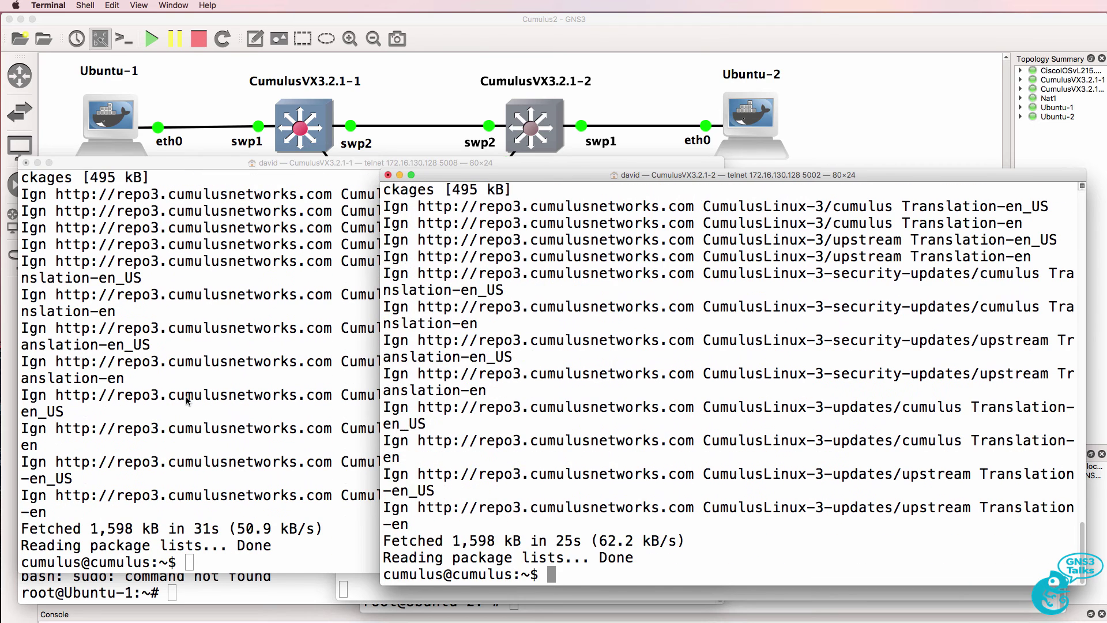
left_click(251, 432)
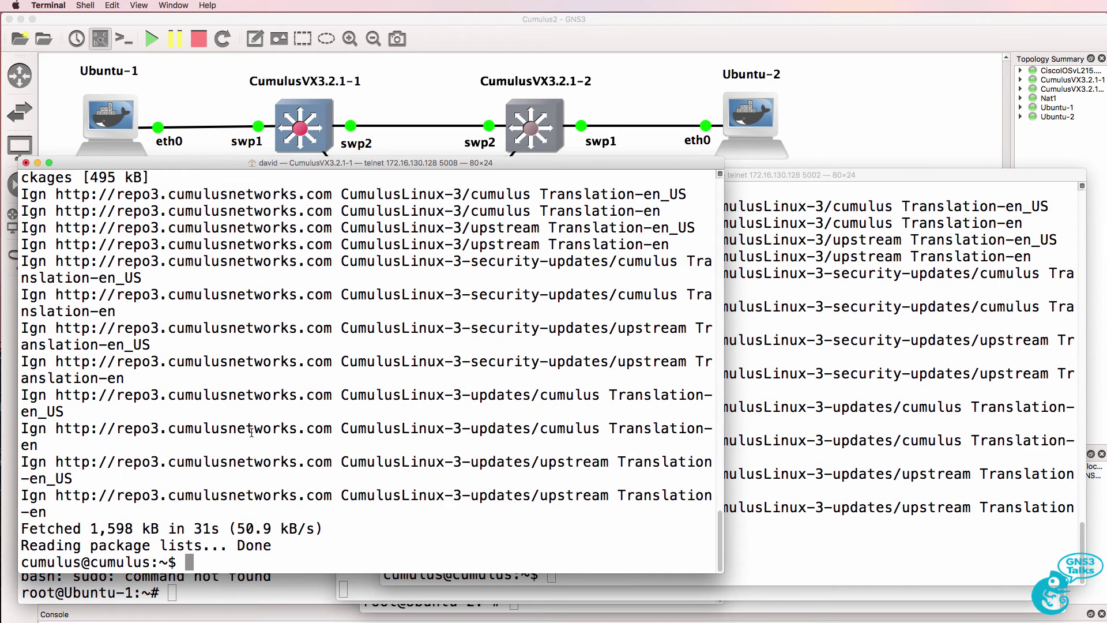
key("super+Tab")
left_click_drag(343, 175, 307, 173)
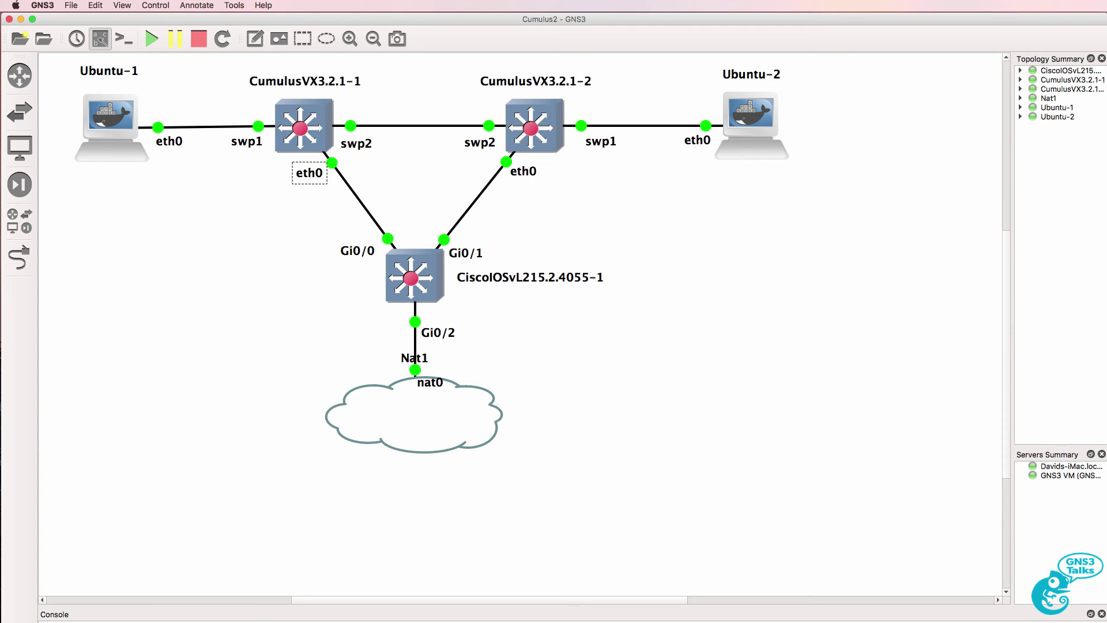
key("super+Tab")
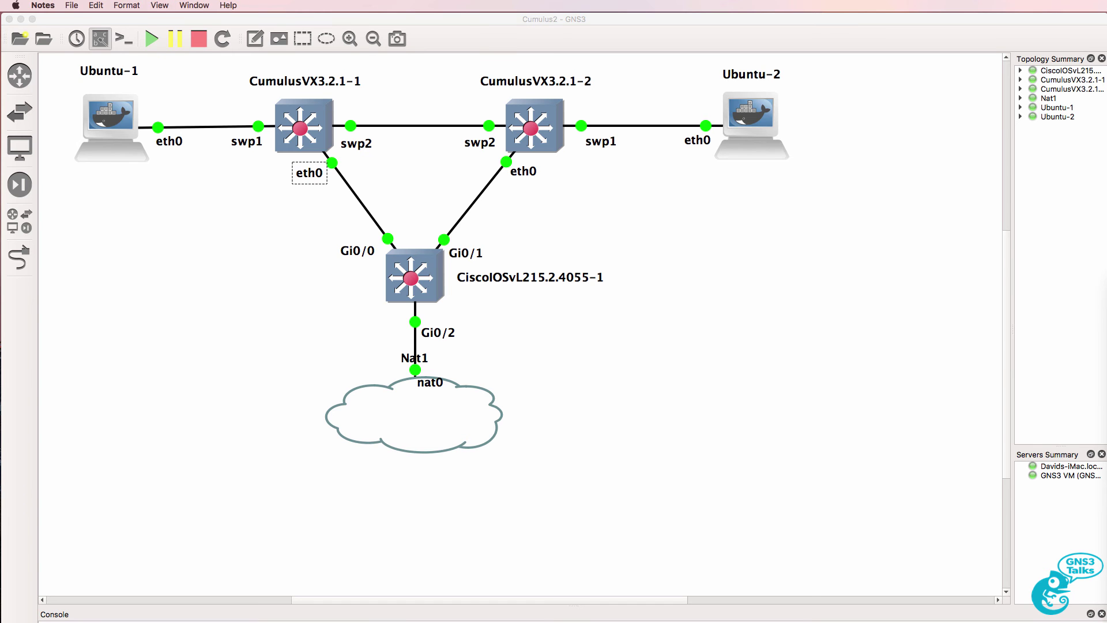
key("super+Tab")
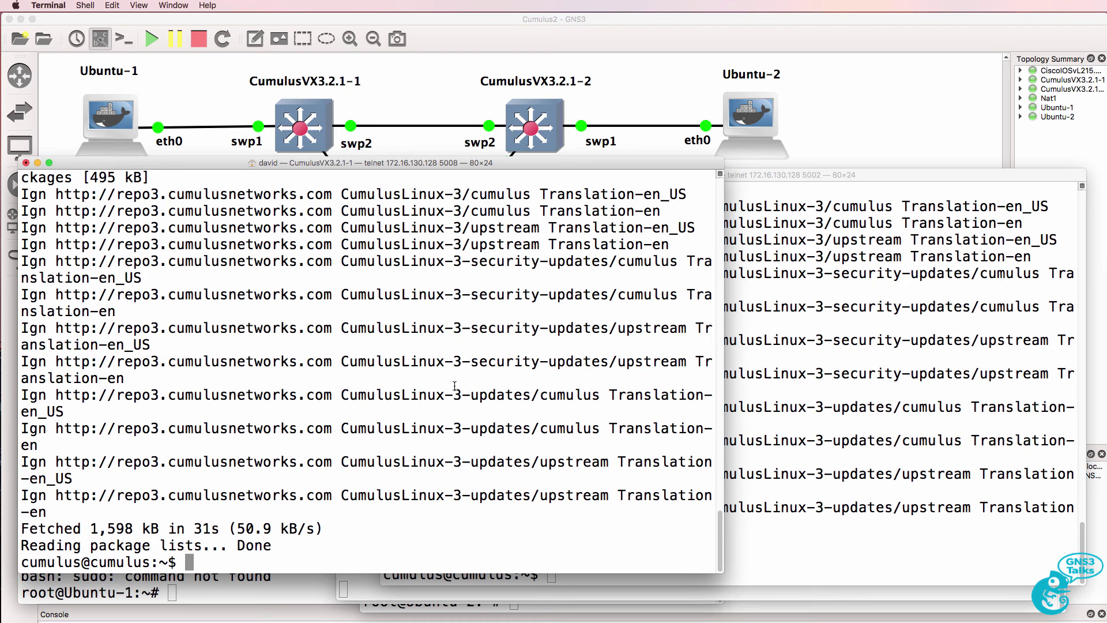
Print /etc/network/interfaces with 'more', using Tab completion for the path
type("more /etc/net")
key("Tab")
type("w")
key("Tab")
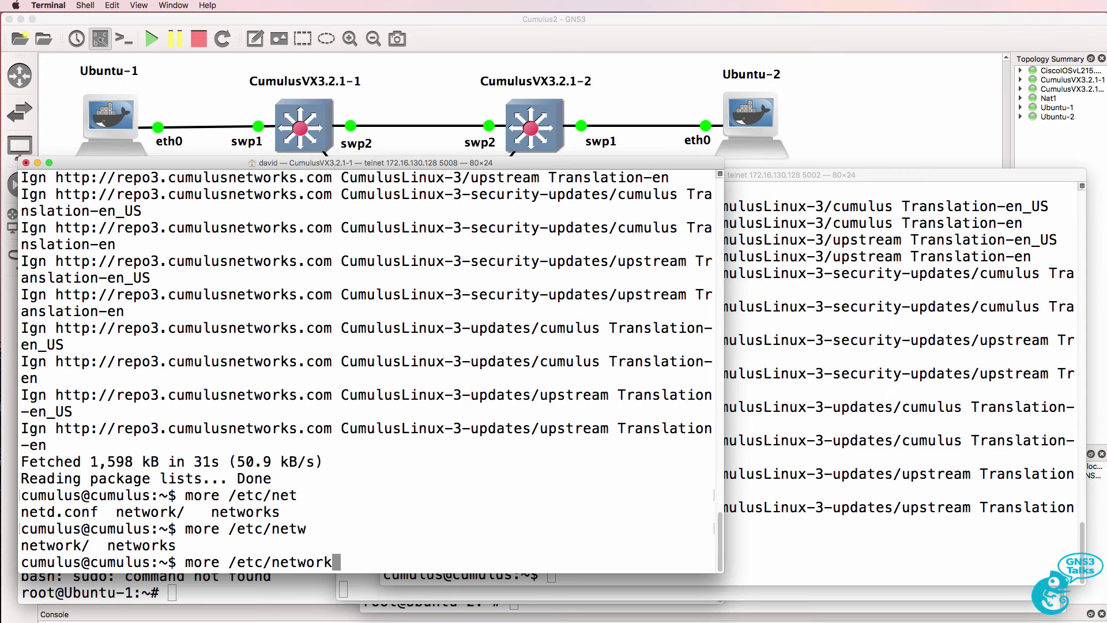
type("/in")
key("Tab")
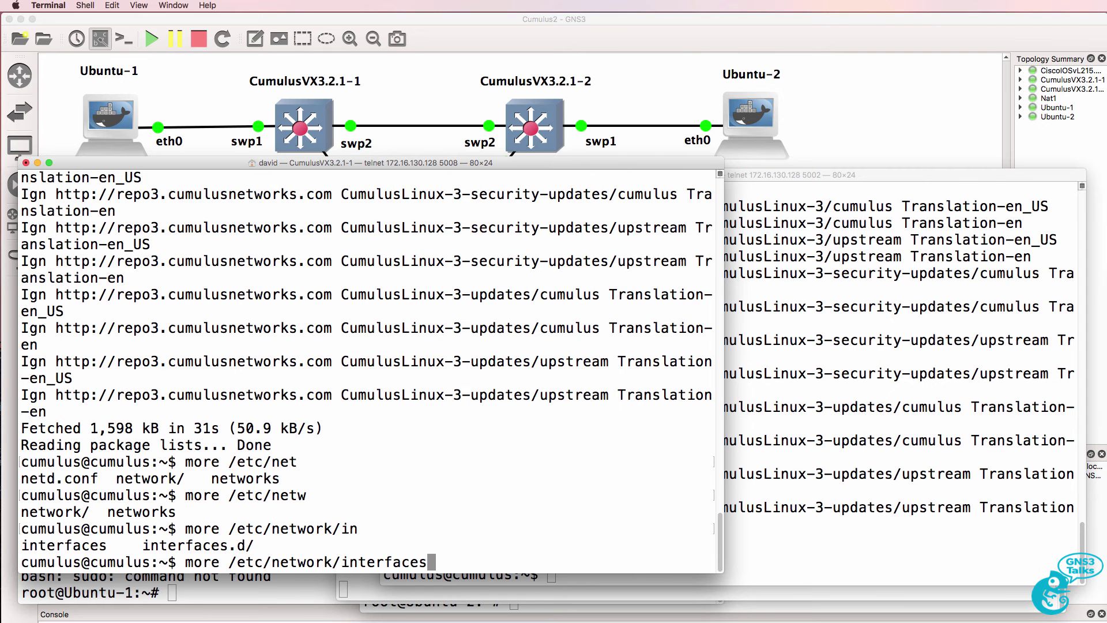
key("Return")
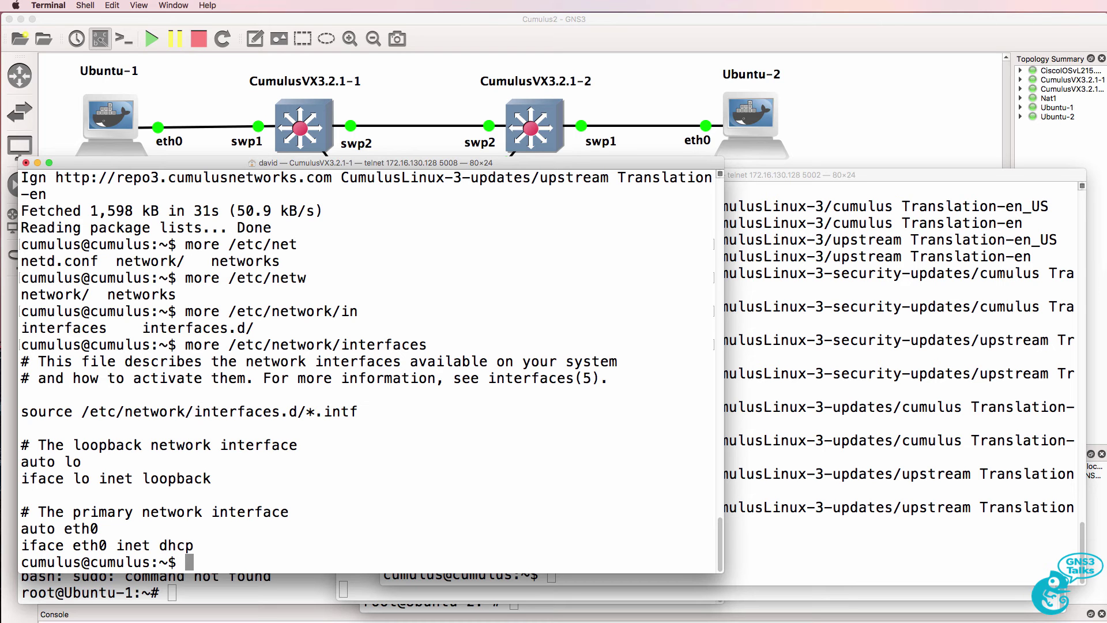
Type 'sudo nano /etc/network/interfaces', fixing typos and Tab-completing the path
type("sudo nanp")
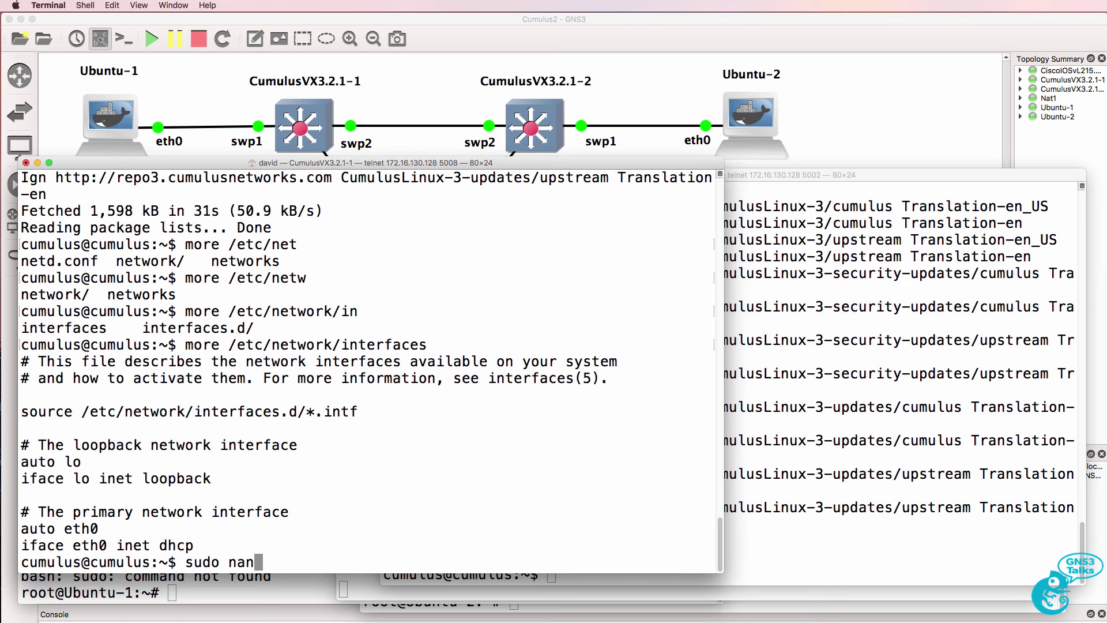
key("BackSpace")
type("o /etc/net")
key("Tab")
key("Tab")
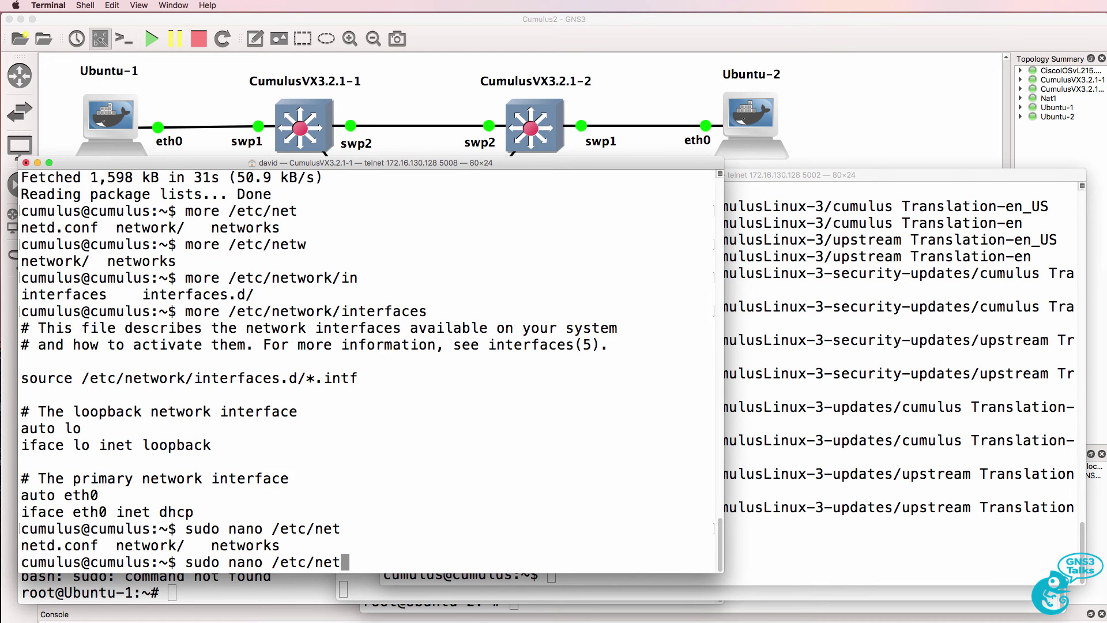
type("w")
key("Tab")
key("Tab")
type("/int")
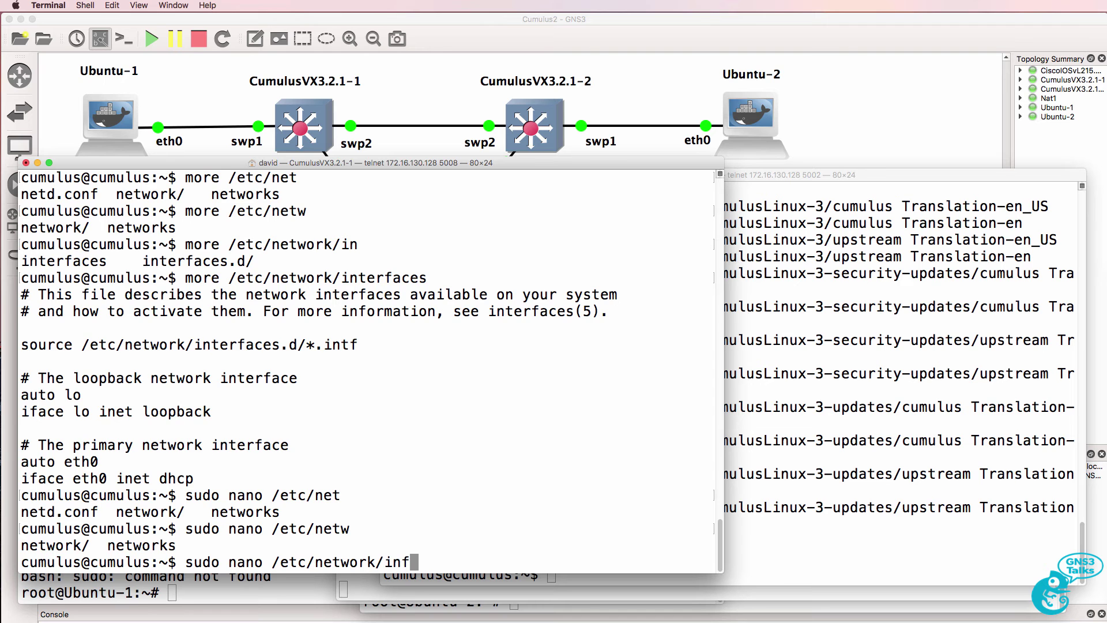
key("Tab")
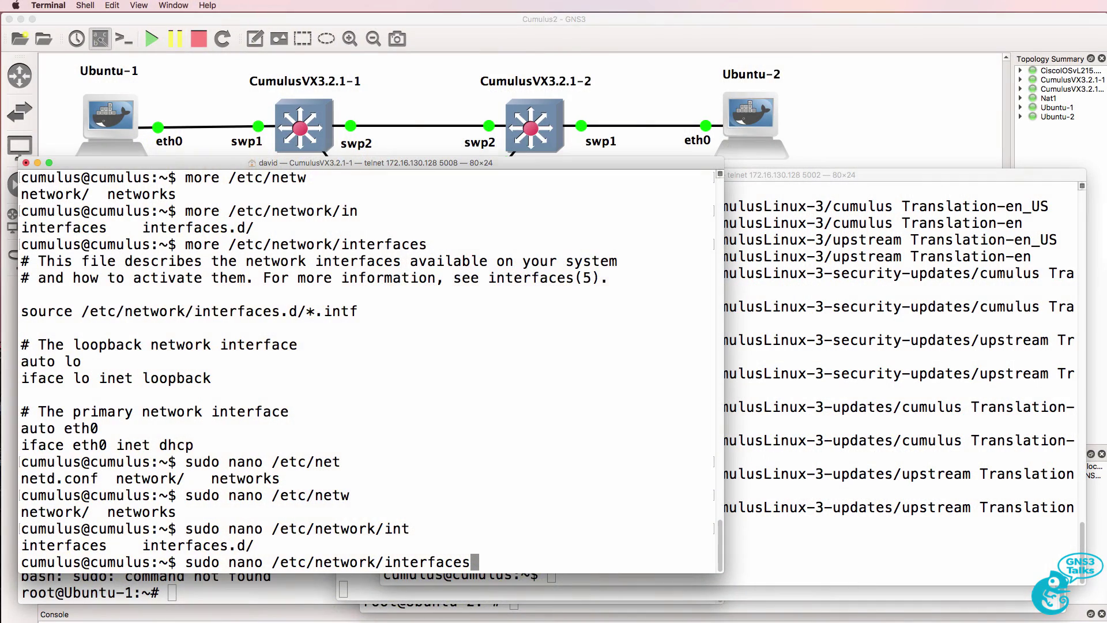
In nano, add an 'auto swp1' / 'iface swp1' stanza below the eth0 stanza
key("Return")
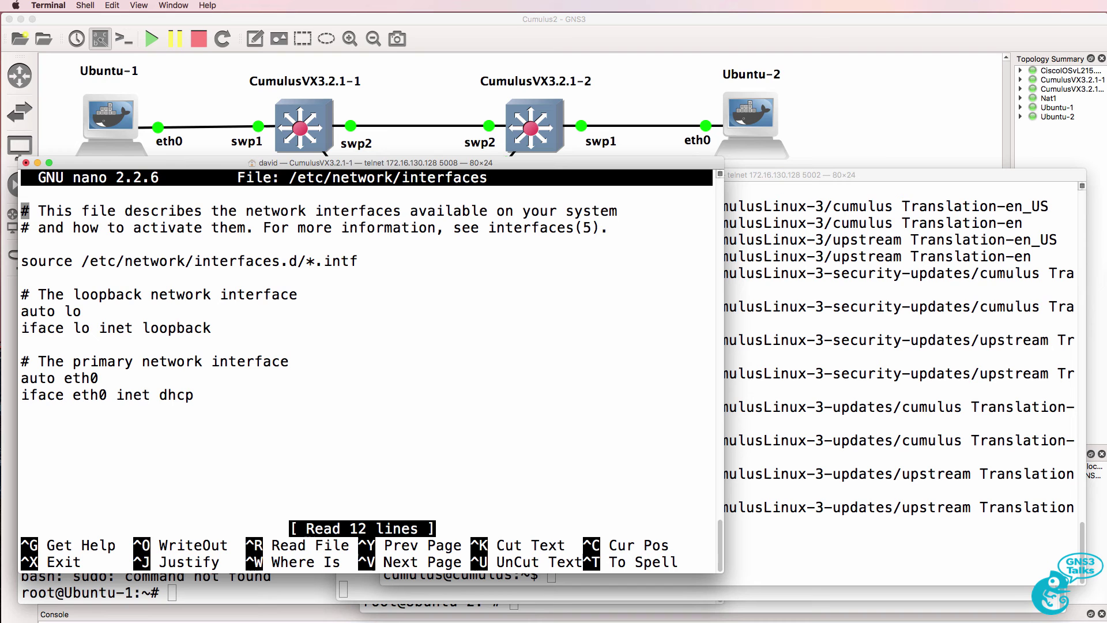
key("Down")
key("Down")
key("Down")
key("Down")
key("Down")
key("Down")
key("Down")
key("Down")
key("Down")
key("Down")
key("Down")
key("Down")
key("Return")
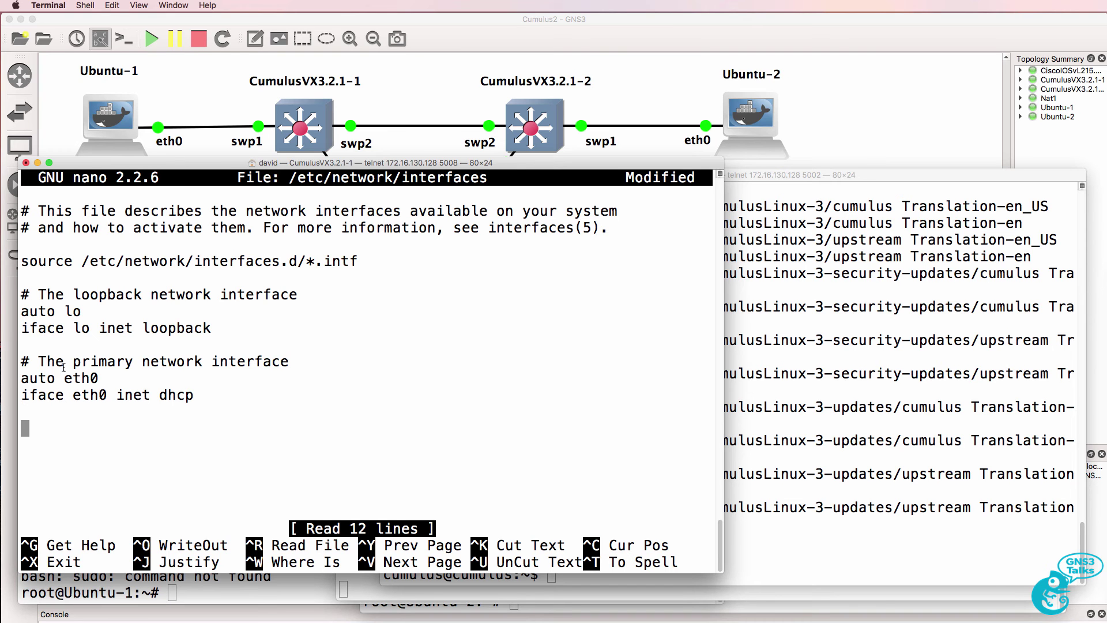
left_click_drag(247, 397, 22, 376)
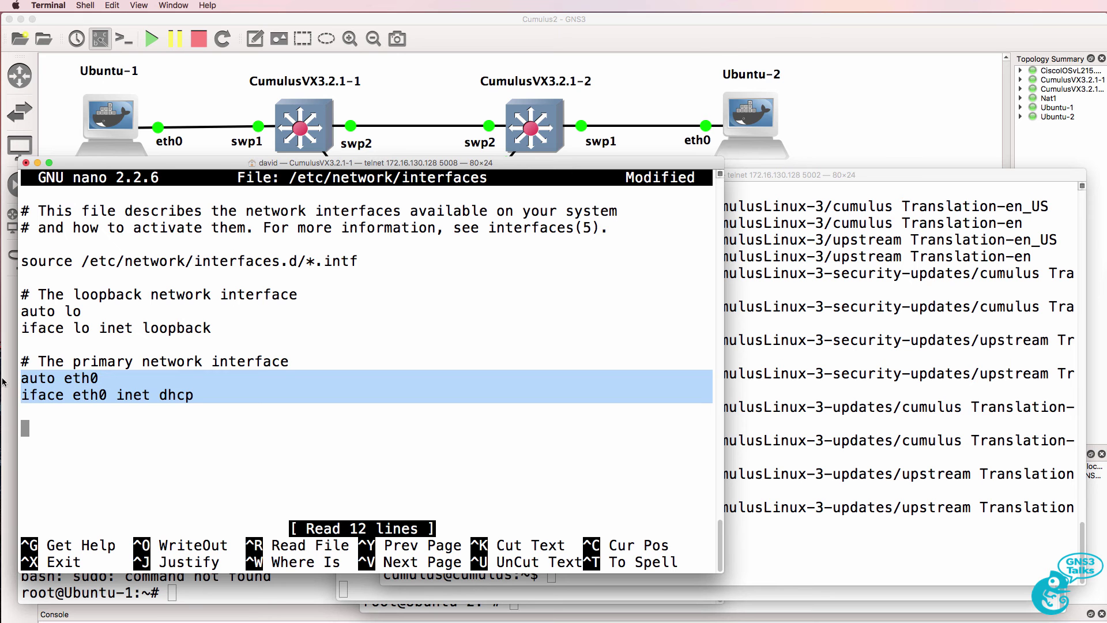
type("auto")
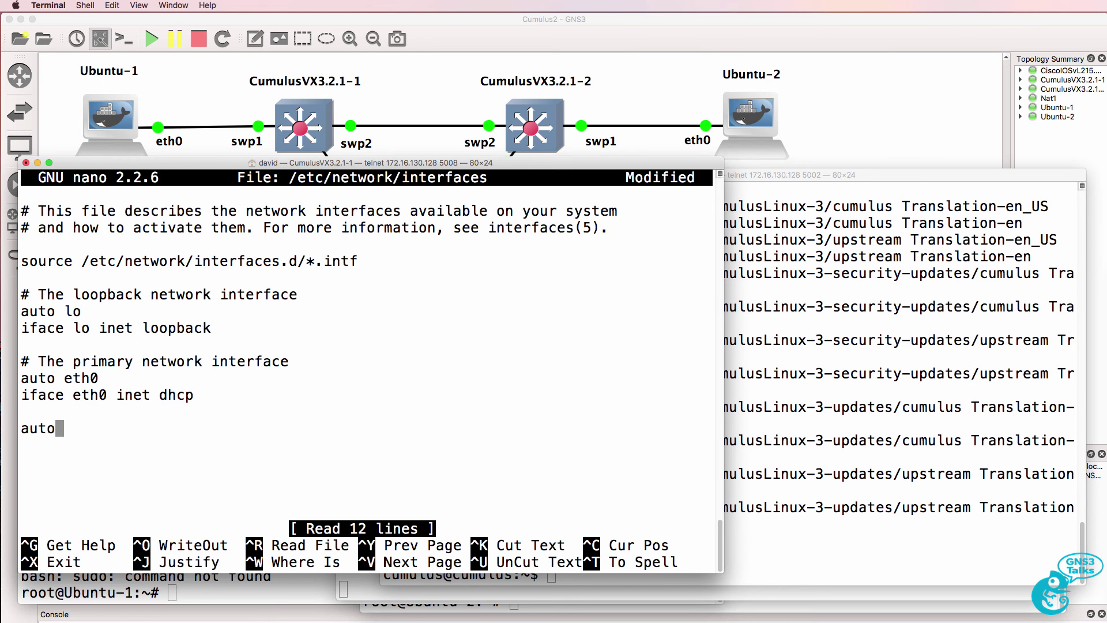
type(" swp1")
key("Return")
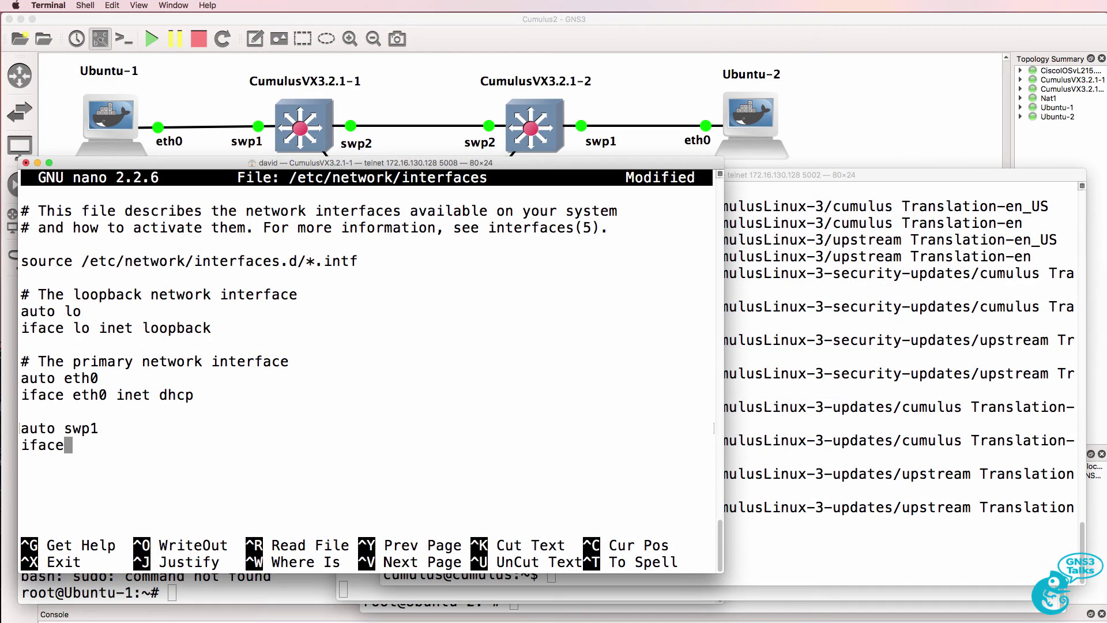
type("spw1")
key("BackSpace")
key("BackSpace")
key("BackSpace")
type("wp1")
key("Return")
Add the 'auto swp2' / 'iface swp2' stanza and save the file with Ctrl-X, Y, Enter
key("Return")
type("auto")
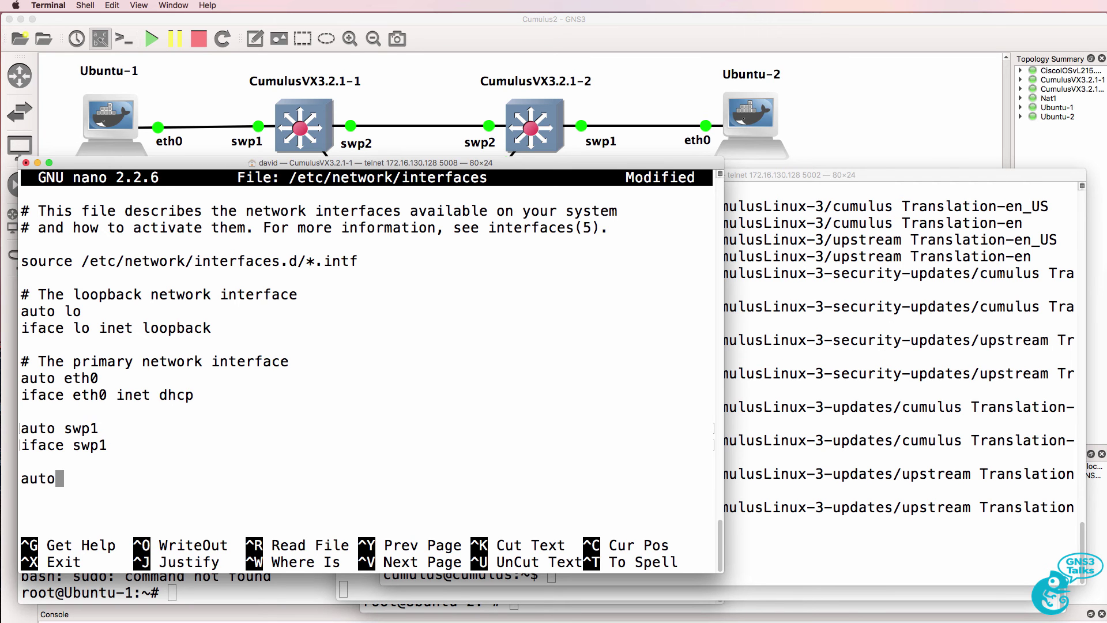
type(" swp2")
key("Return")
type("iface")
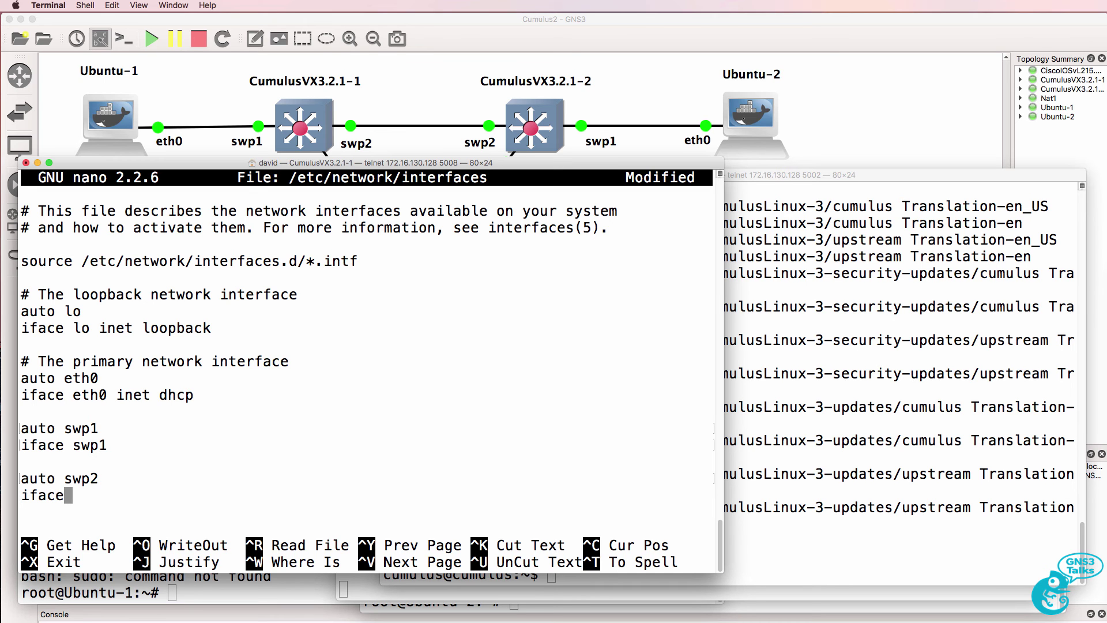
type(" swp3")
key("BackSpace")
type("2")
key("Return")
key("ctrl+x")
key("y")
key("Return")
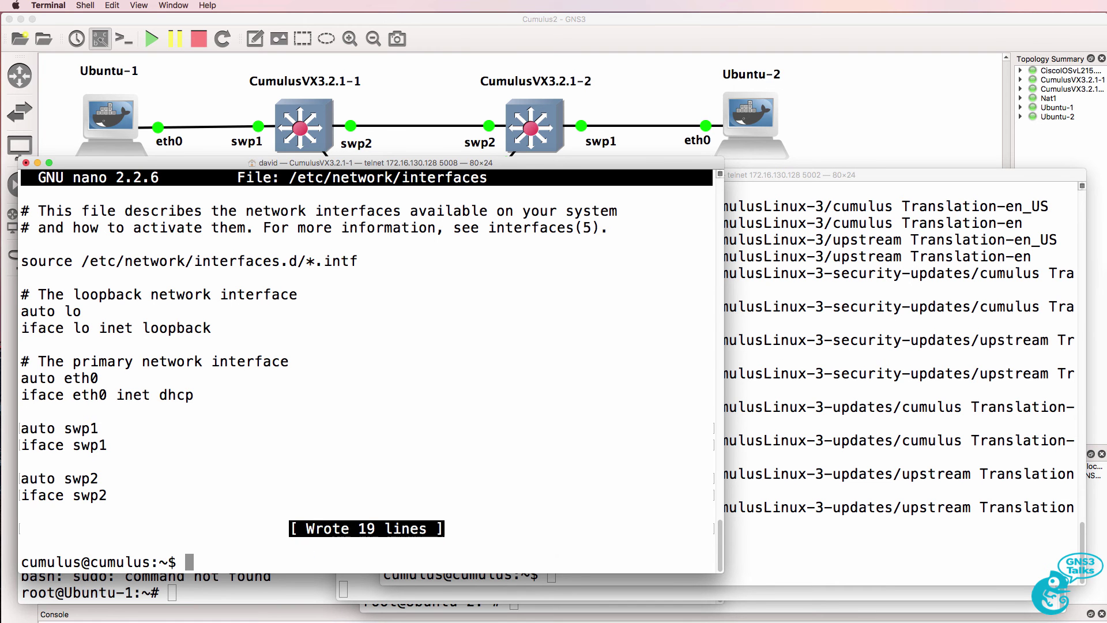
Reload interfaces with 'sudo ifreload -a' and rerun ifconfig to confirm swp1 and swp2 are up
type("ifconfig")
key("Return")
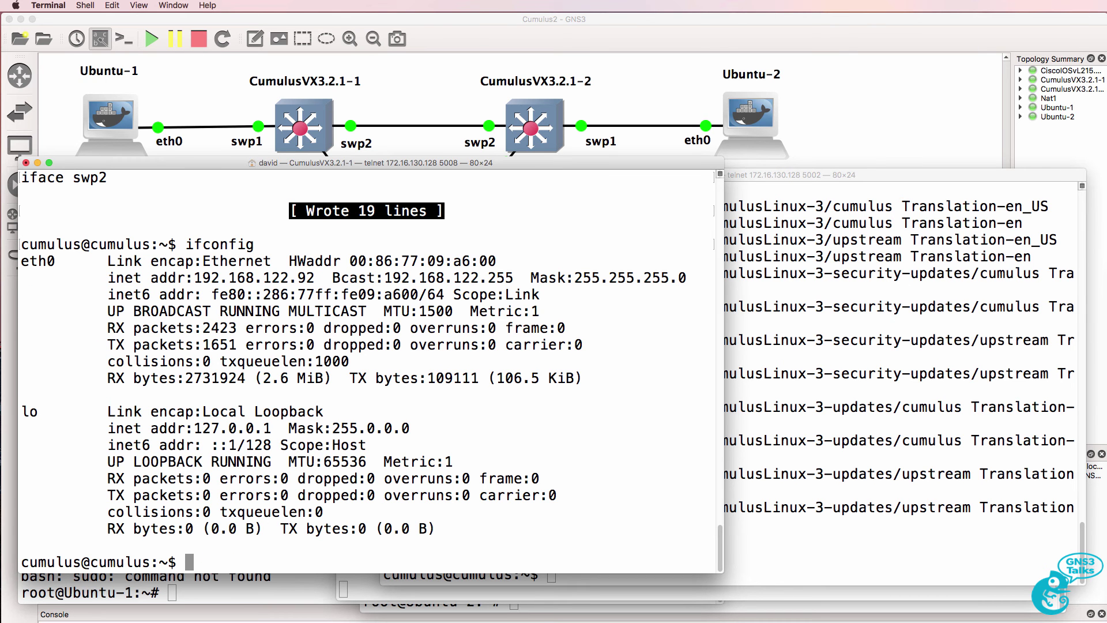
type("sudo ifreload -a")
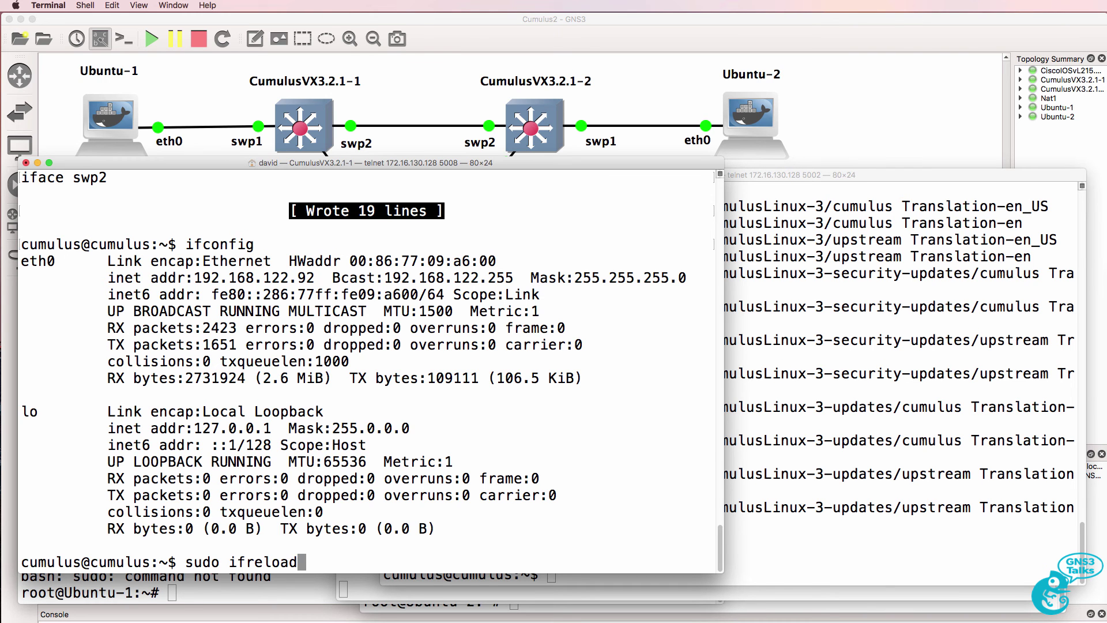
key("Return")
key("Up")
key("Up")
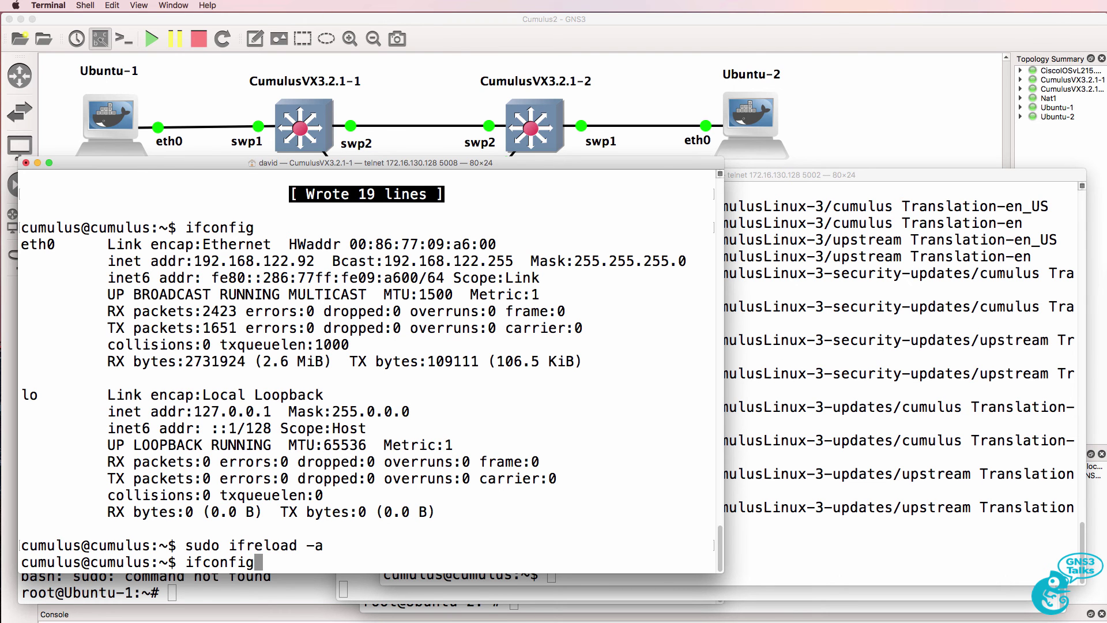
key("Return")
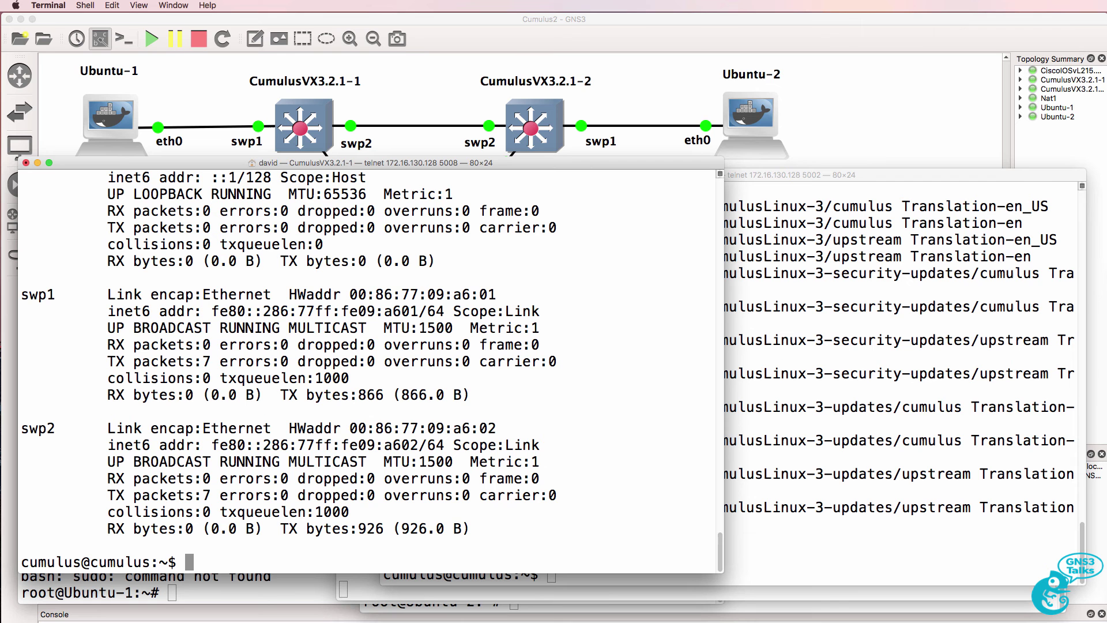
left_click_drag(23, 275, 556, 558)
left_click(555, 558)
Copy 'more /etc/network/interfaces' from the first switch's history and run it on the second switch
type("history")
key("Return")
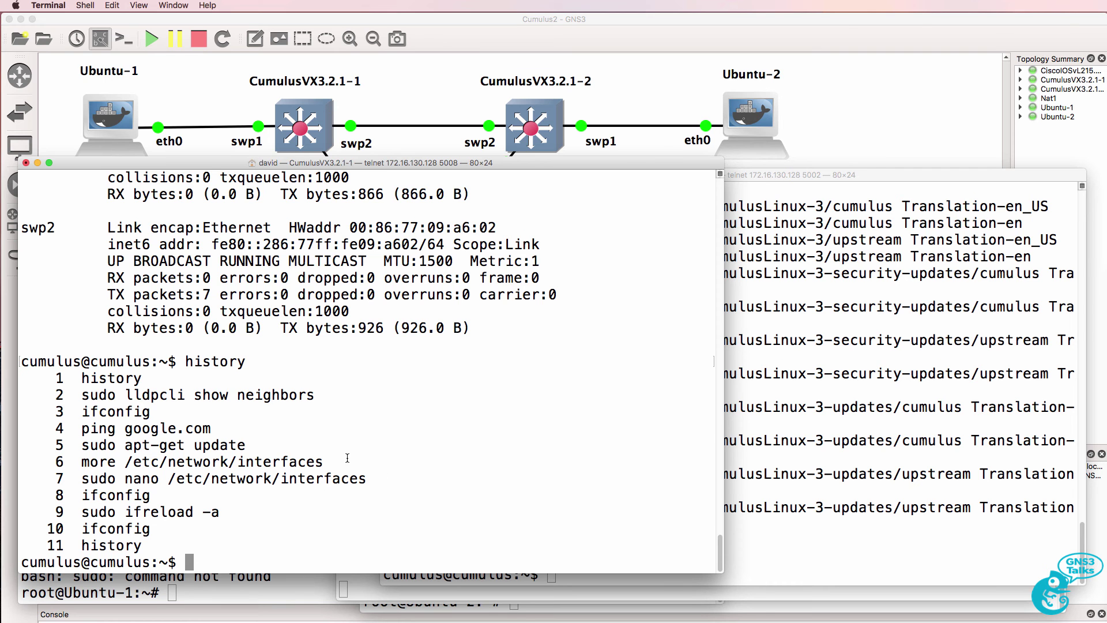
left_click_drag(347, 461, 82, 461)
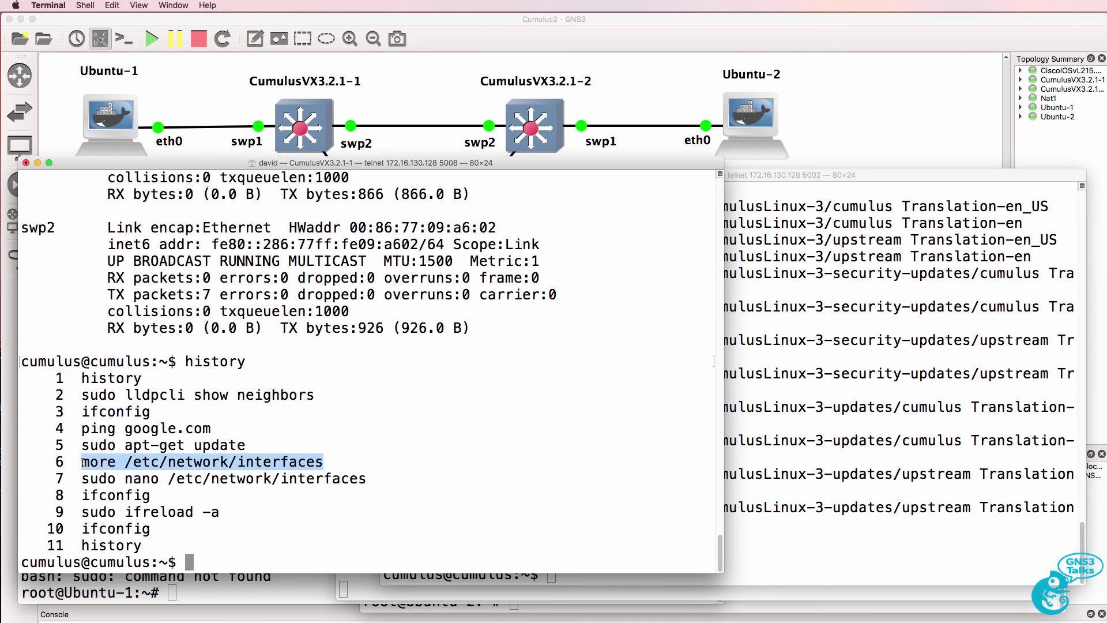
right_click(85, 461)
left_click(819, 484)
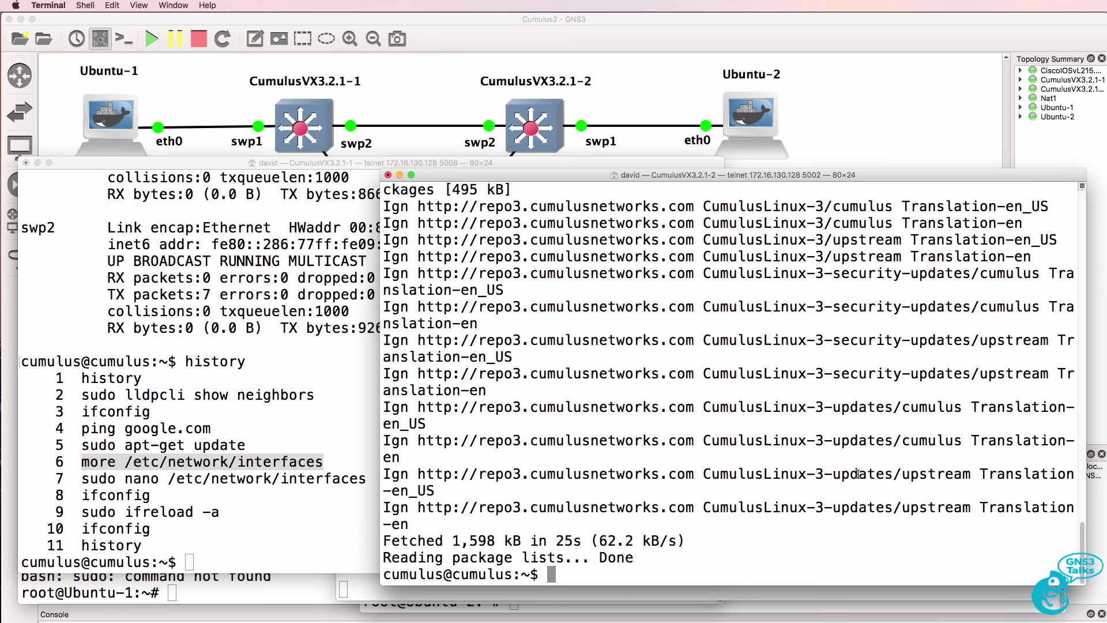
right_click(859, 474)
left_click(886, 548)
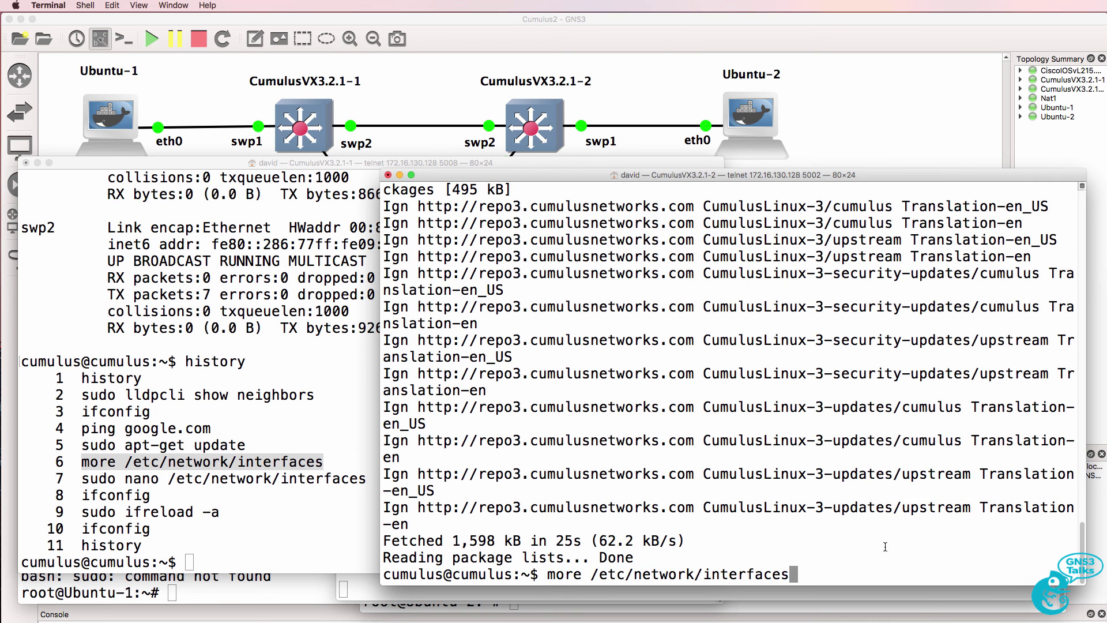
key("Return")
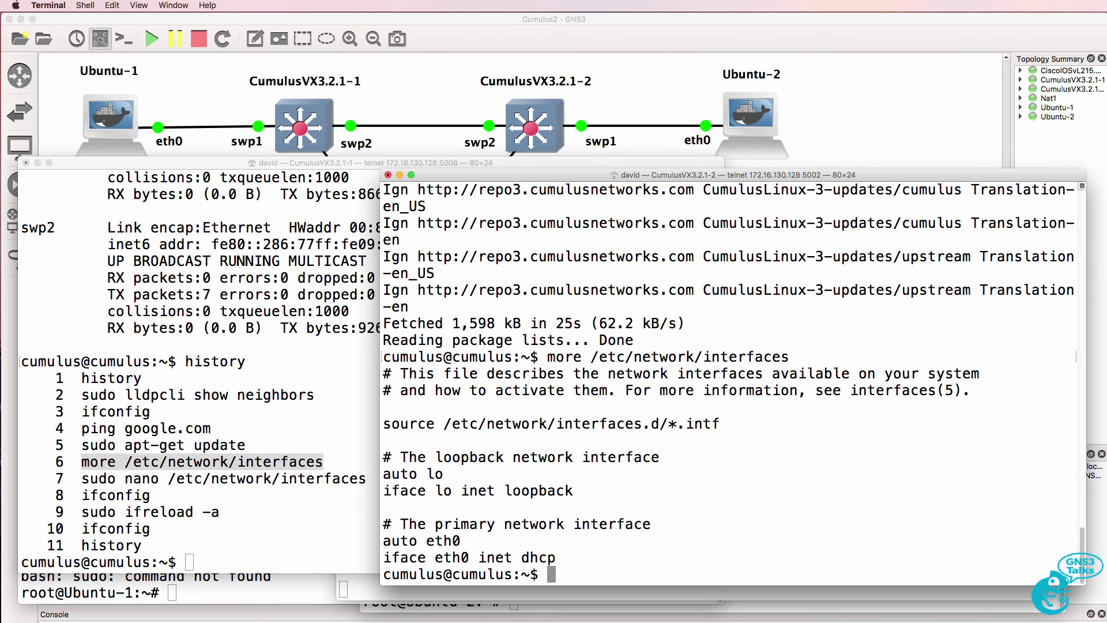
On the first switch, rerun history entry !6 to reprint the interfaces file with swp1 and swp2
left_click(334, 482)
type("!")
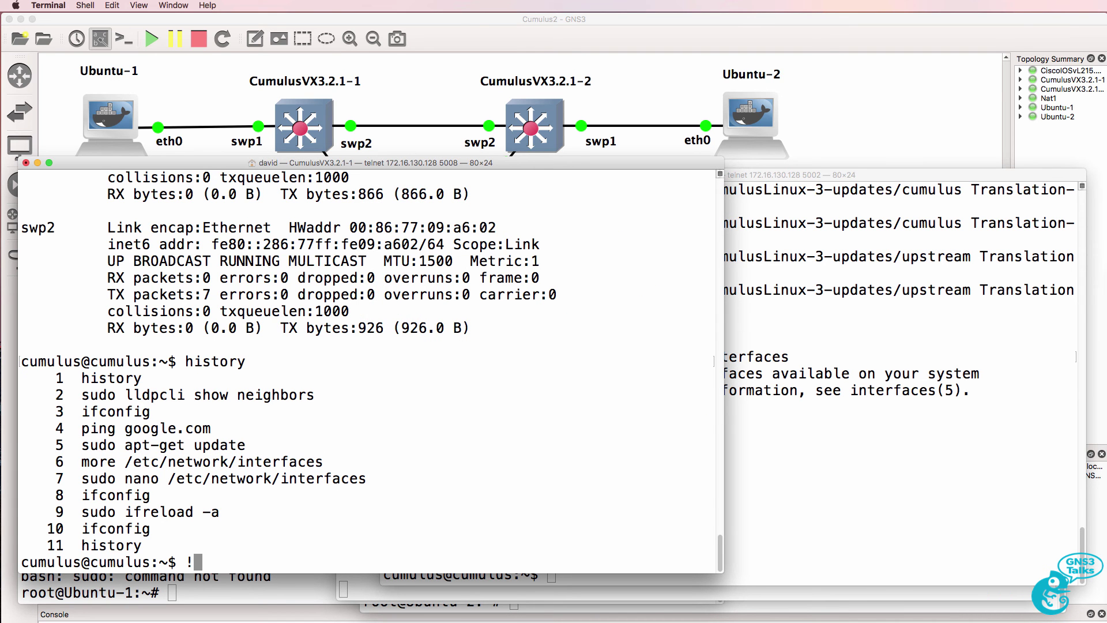
type("6")
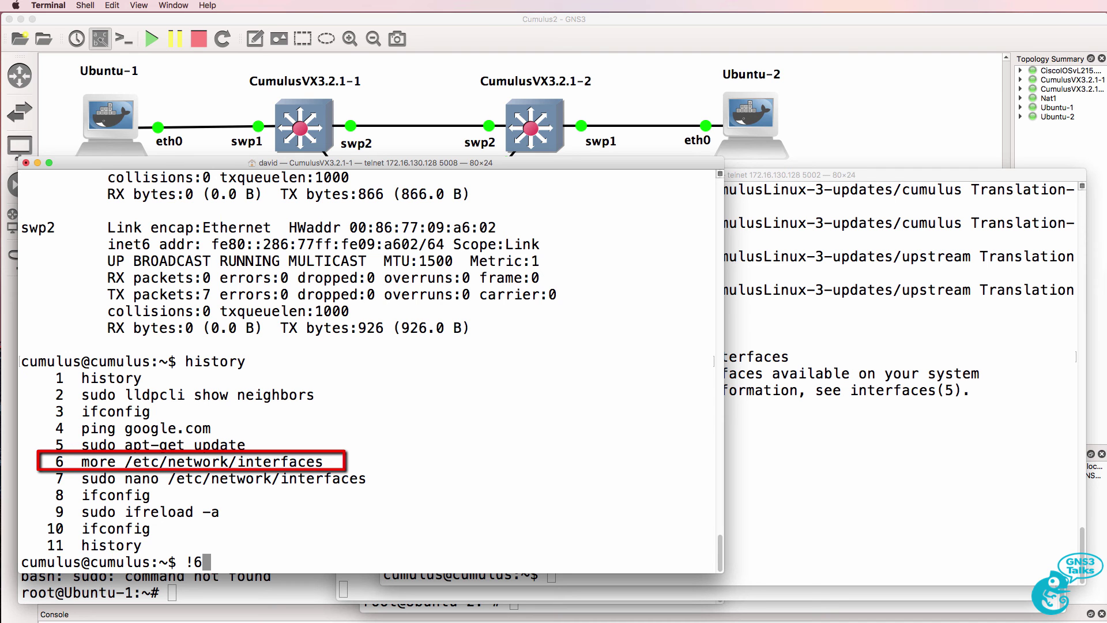
key("Return")
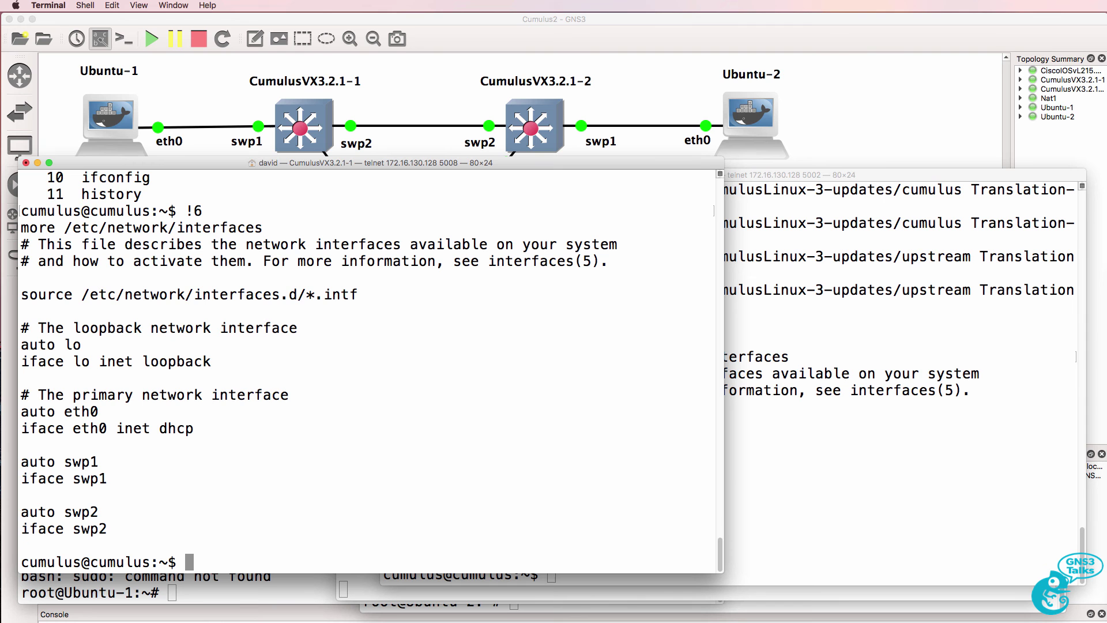
type("history")
key("Return")
type("!")
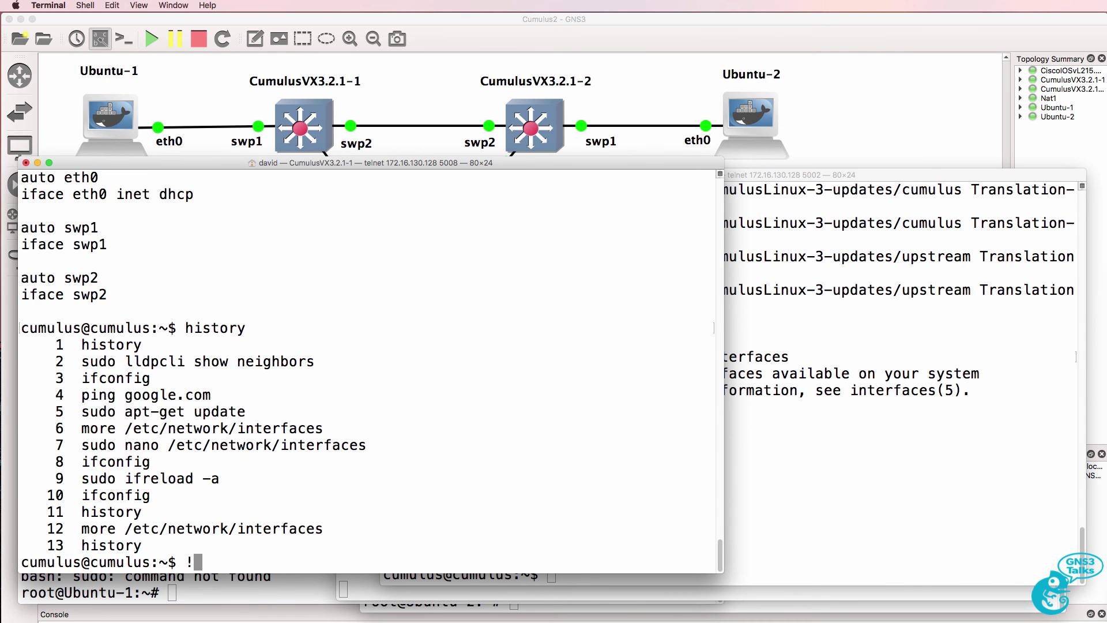
type("6")
key("Return")
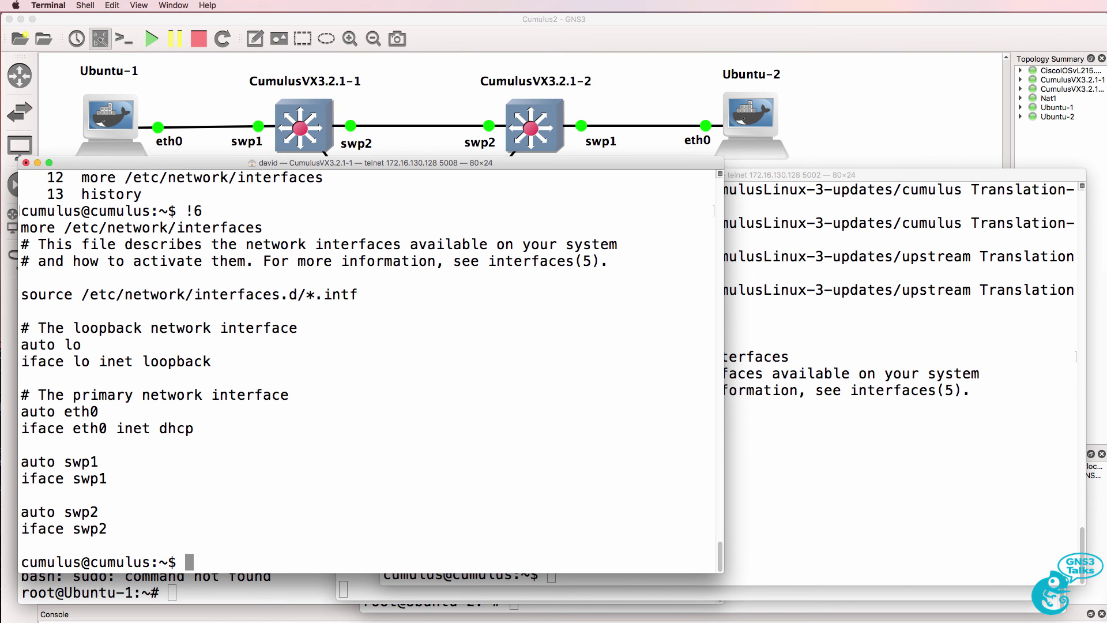
Copy the auto/iface swp1 and swp2 lines from CumulusVX3.2.1-1's console
left_click_drag(264, 228, 2, 228)
left_click_drag(143, 526, 17, 450)
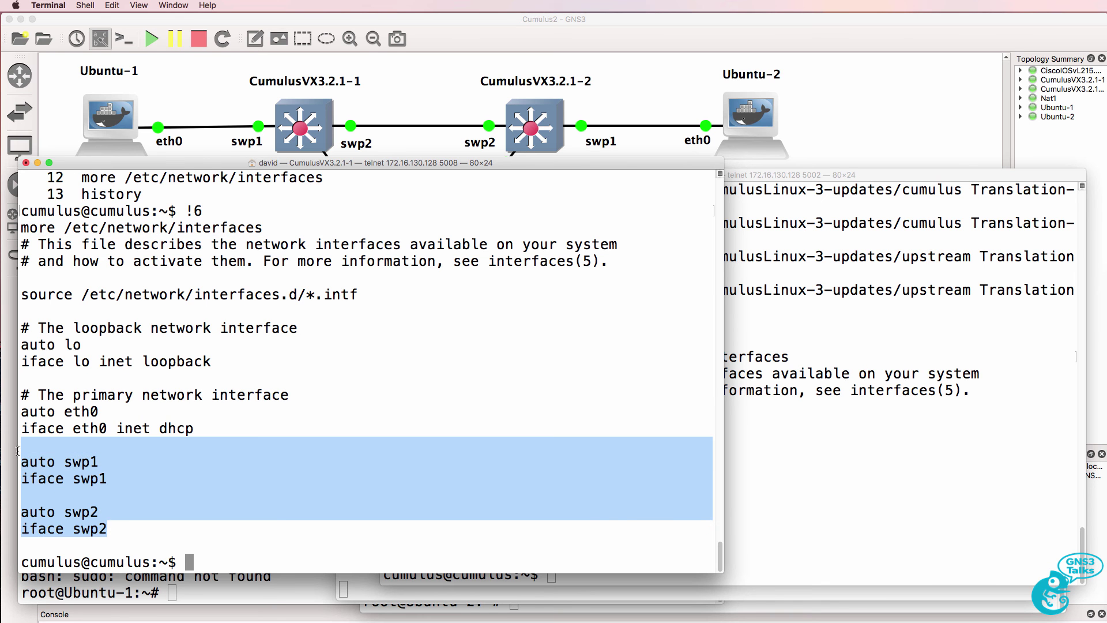
right_click(110, 511)
left_click(132, 574)
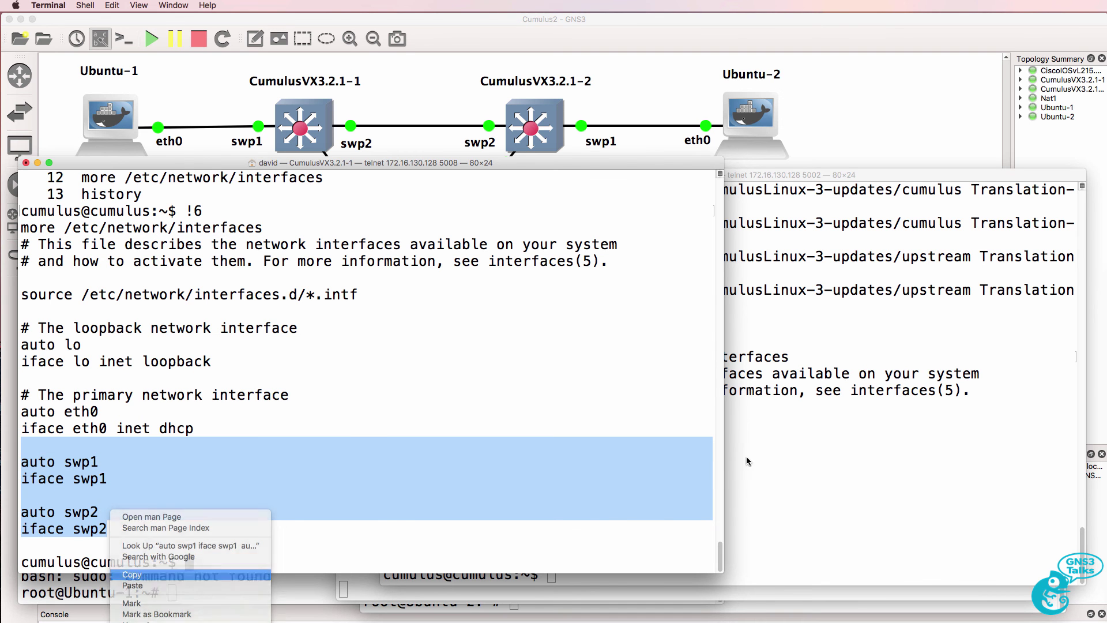
On CumulusVX3.2.1-2, open /etc/network/interfaces in nano with sudo
left_click(774, 447)
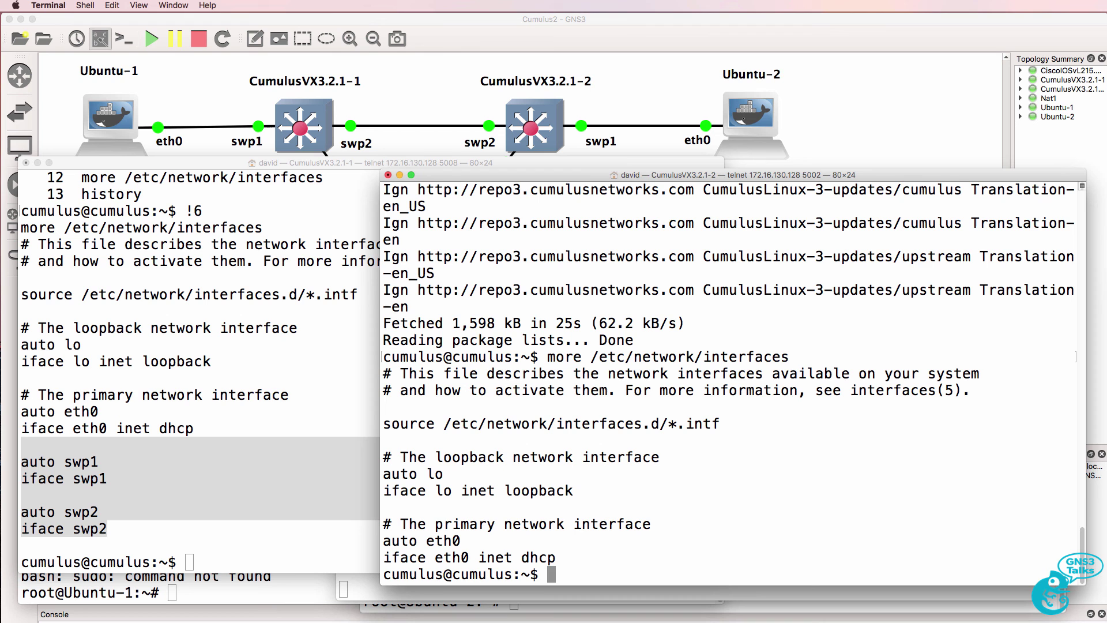
type("sudo ndan")
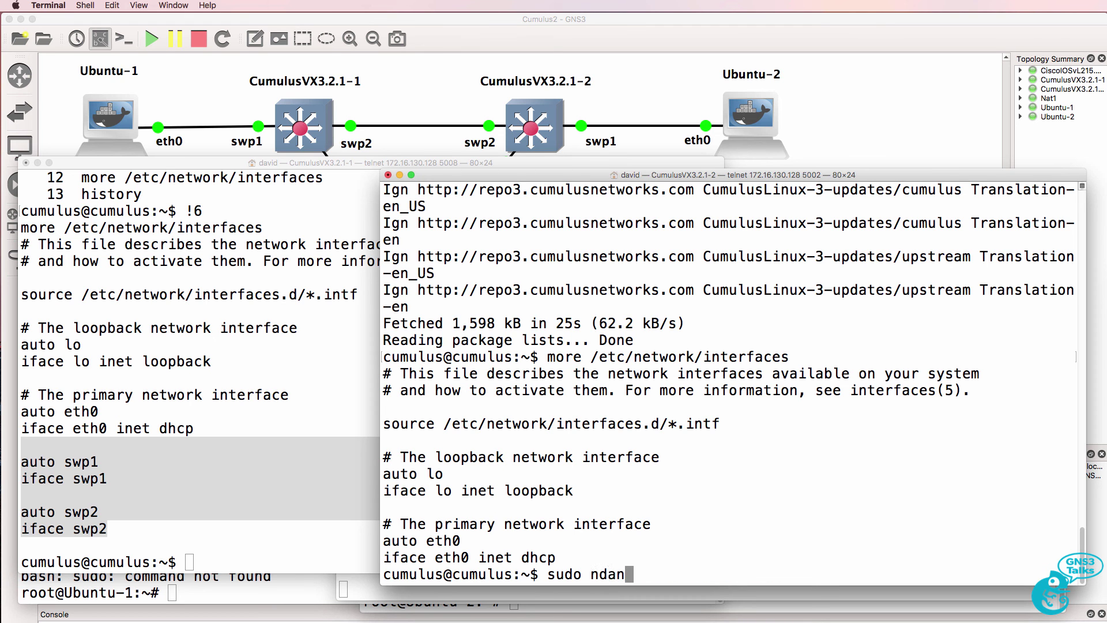
key("BackSpace")
key("BackSpace")
key("BackSpace")
type("ano /et")
type("c/w")
key("BackSpace")
type("n")
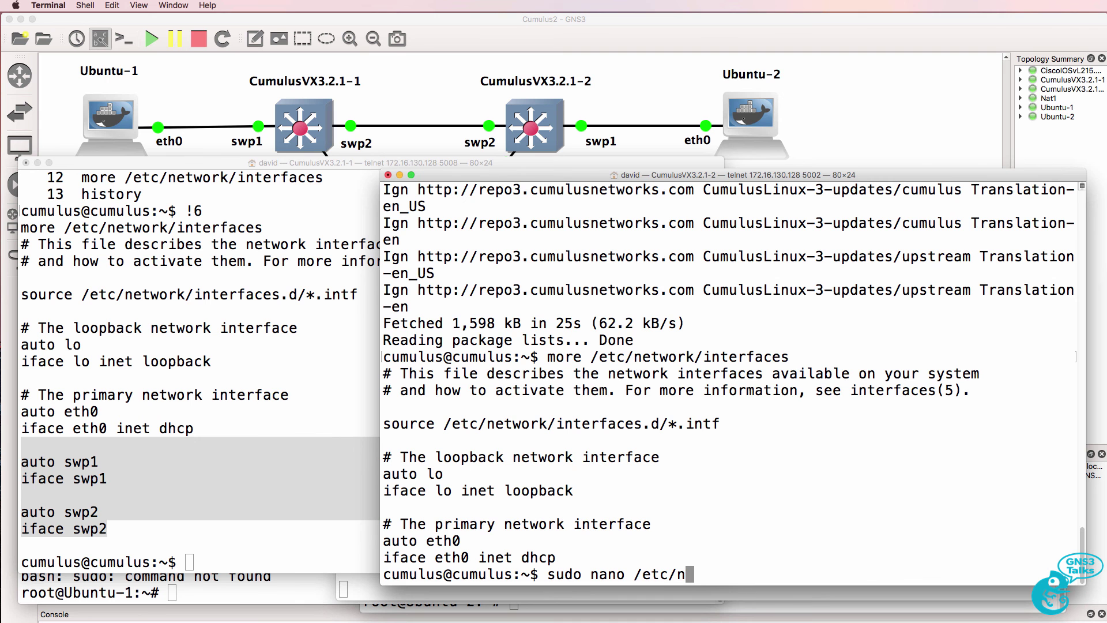
type("et")
key("Tab")
key("Tab")
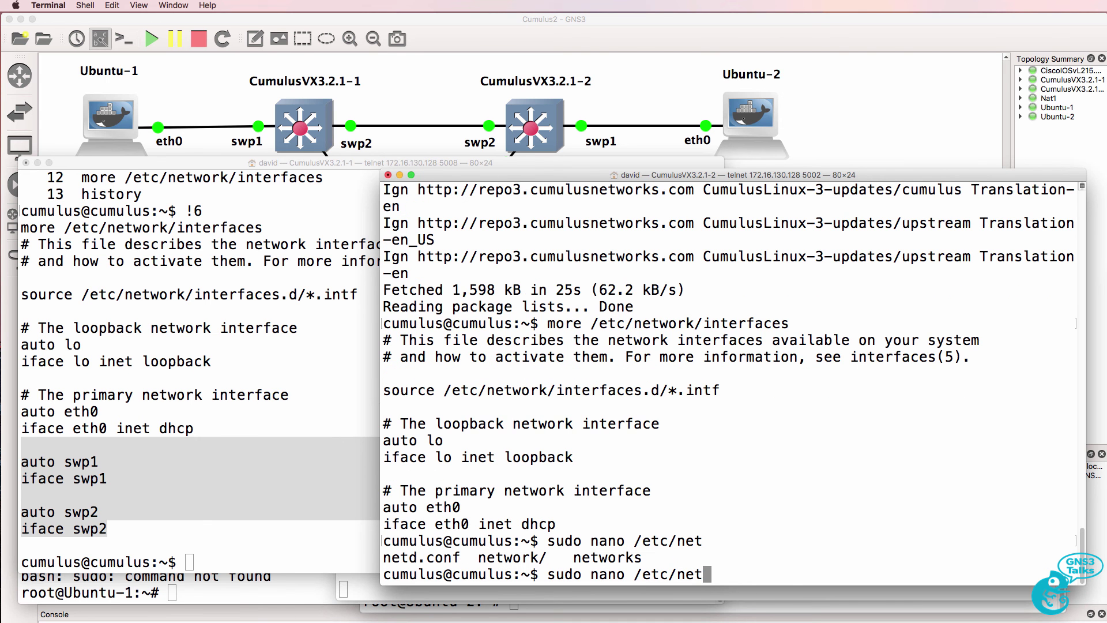
key("Tab")
key("Tab")
type("w")
key("Tab")
key("Tab")
type("/i")
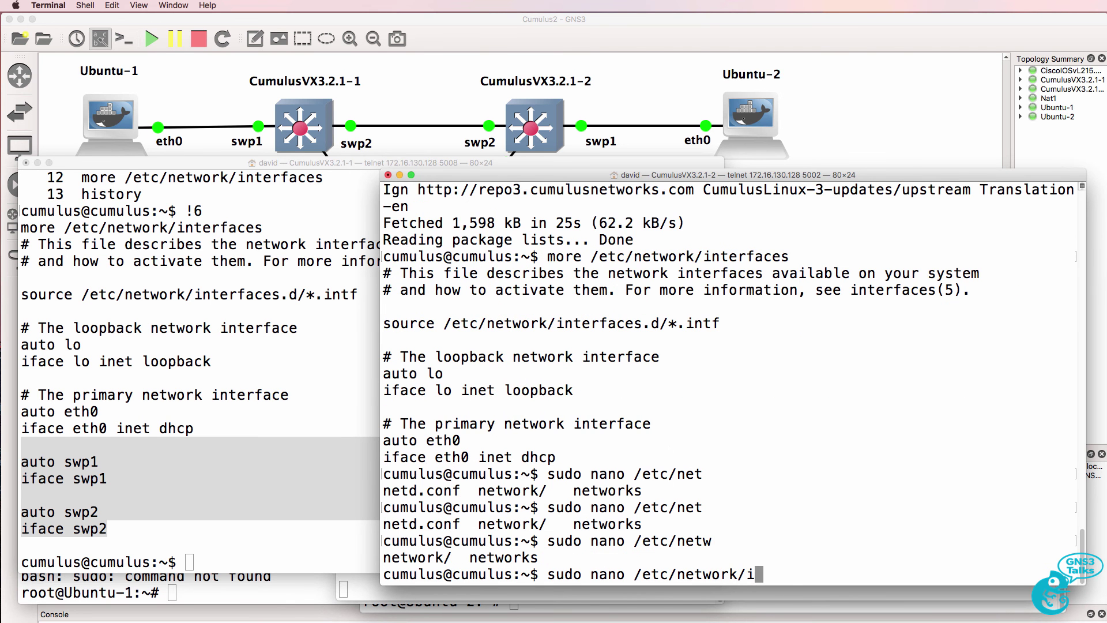
type("nter")
key("Tab")
key("Tab")
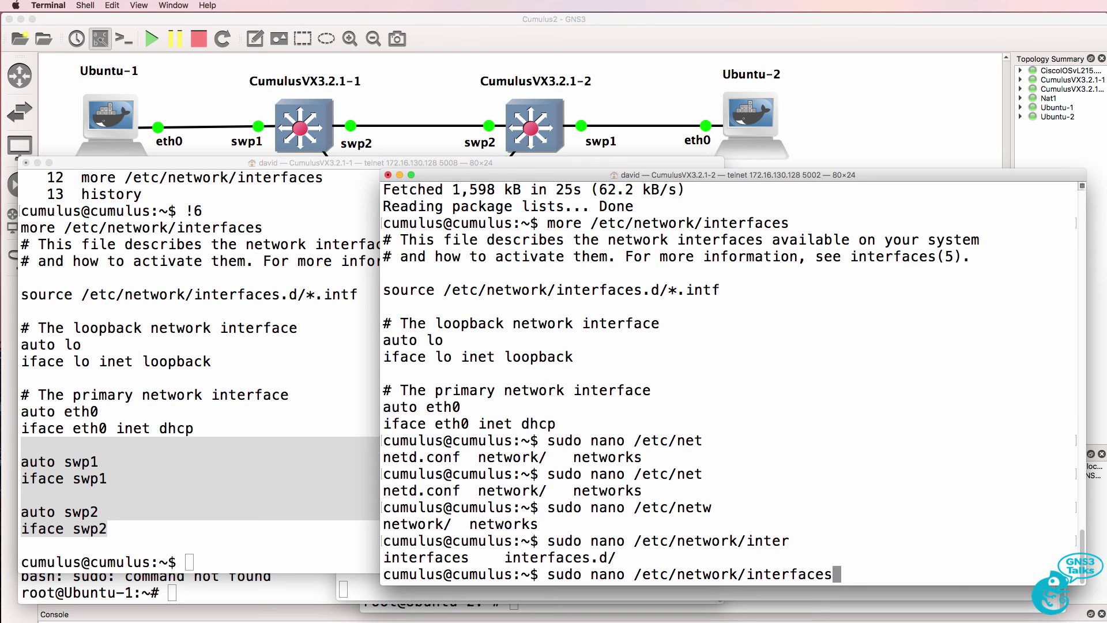
key("Return")
Paste the swp1 and swp2 stanzas below eth0, remove the extra blank line, and save the file
key("Down")
key("Down")
key("Down")
key("Down")
key("Down")
key("Down")
key("Down")
key("Down")
key("Down")
key("Down")
key("Down")
key("Down")
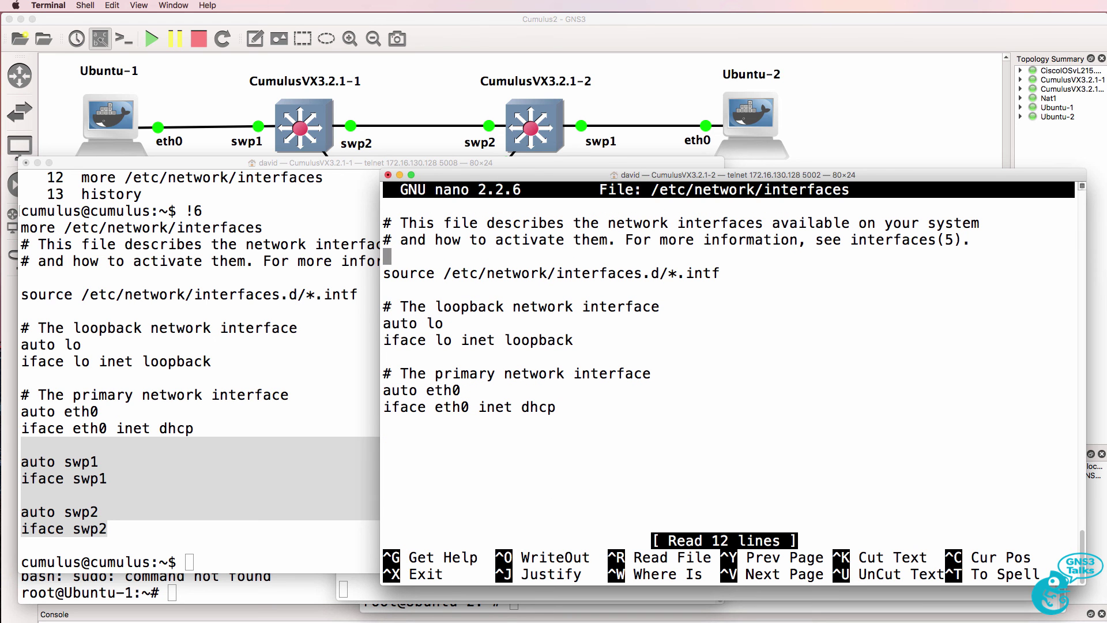
key("Return")
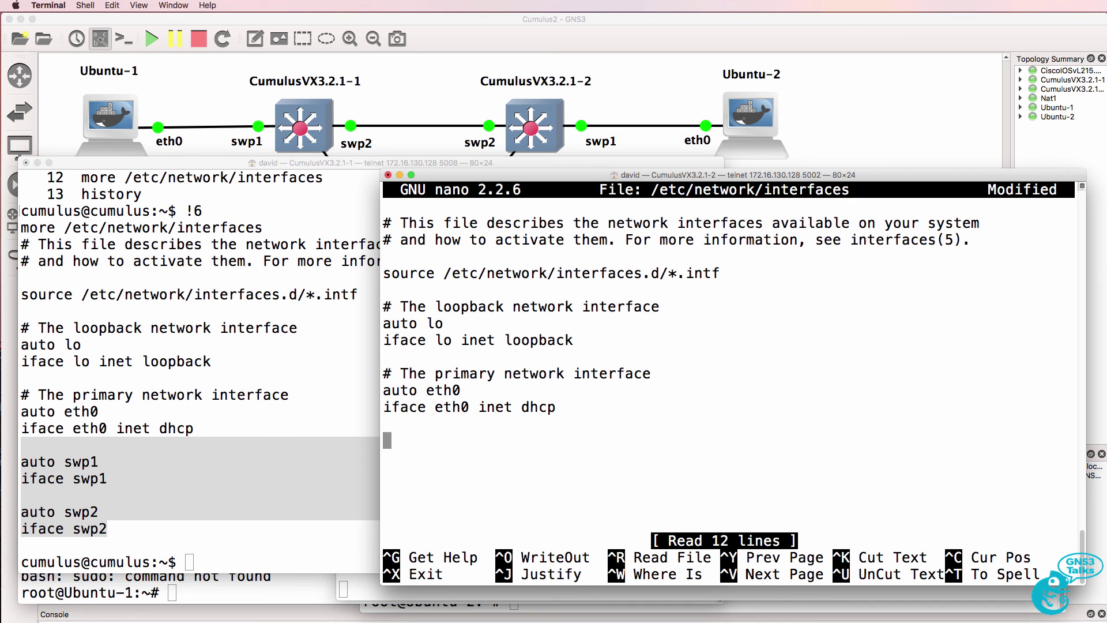
right_click(679, 435)
left_click(682, 458)
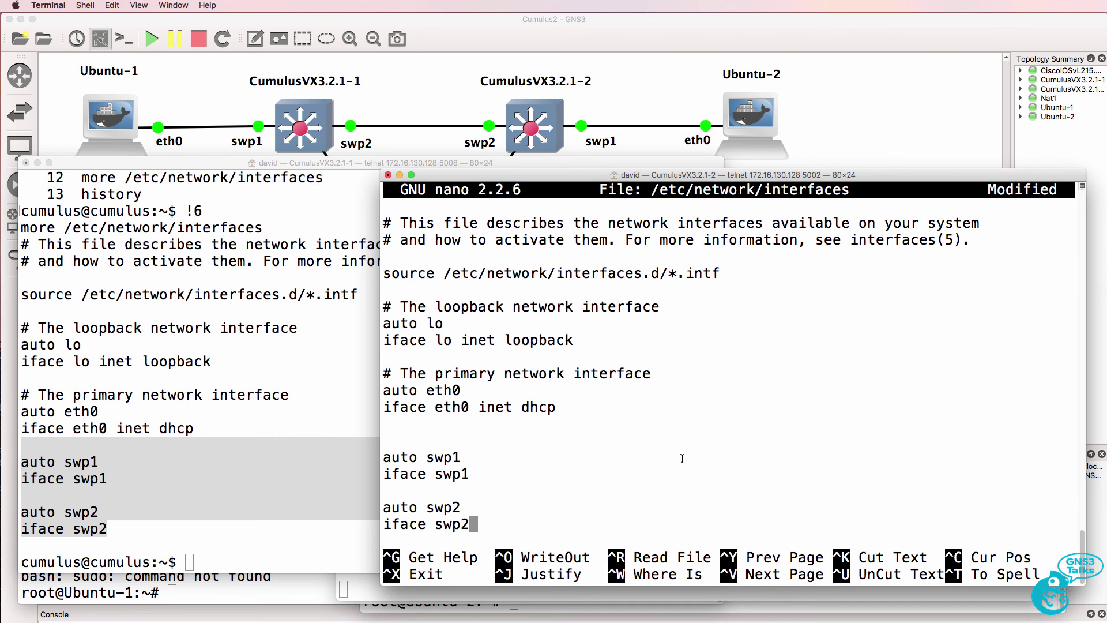
key("Up")
key("Up")
key("Up")
key("Up")
key("Delete")
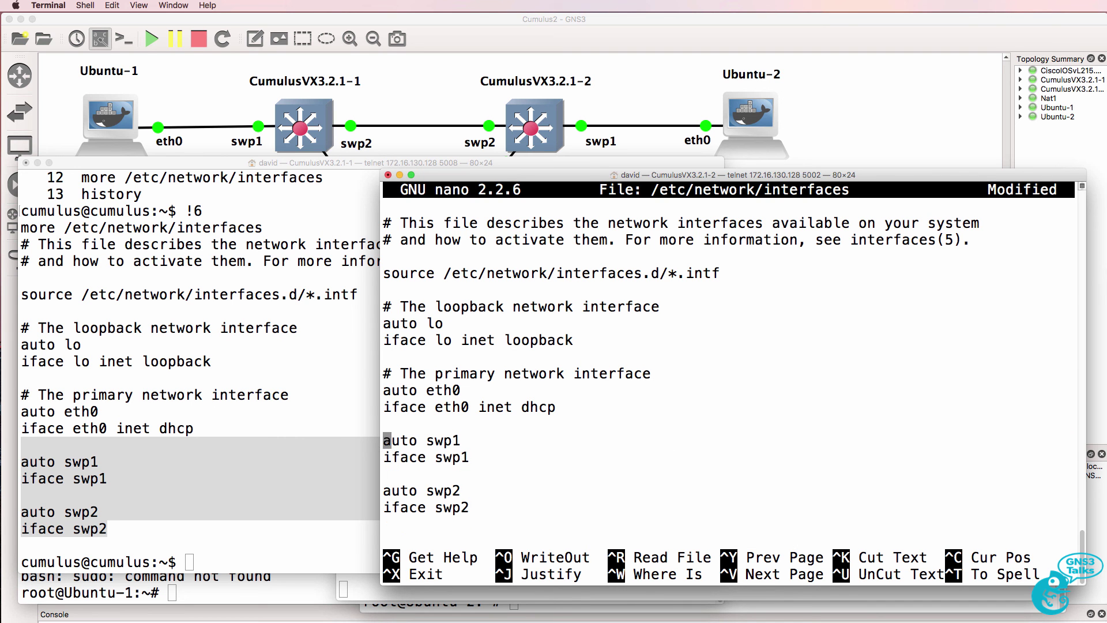
key("ctrl+x")
key("y")
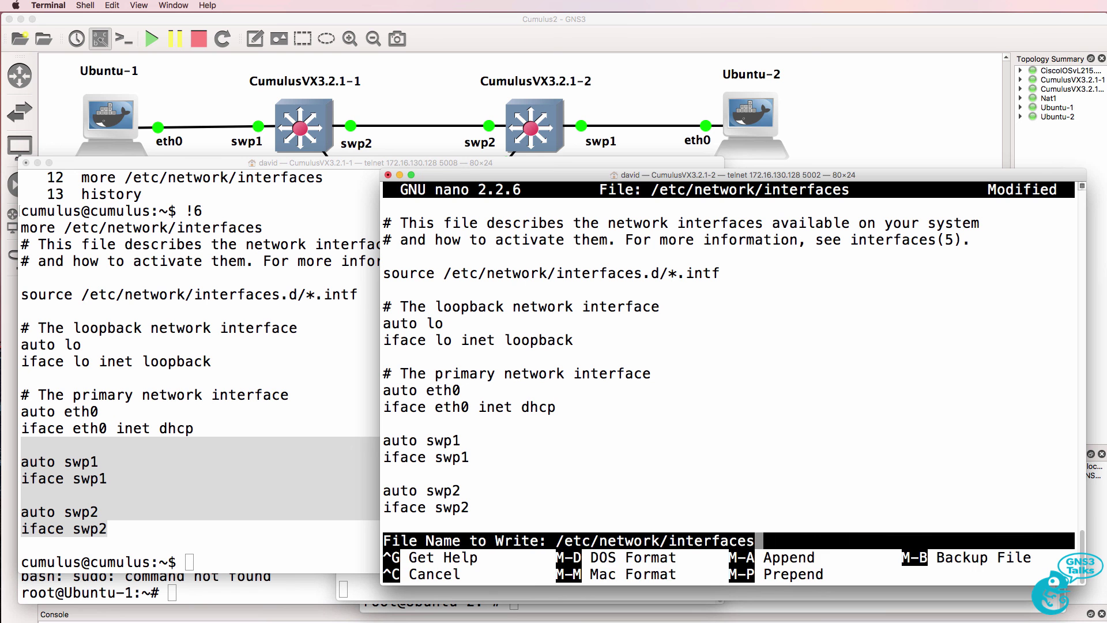
key("Return")
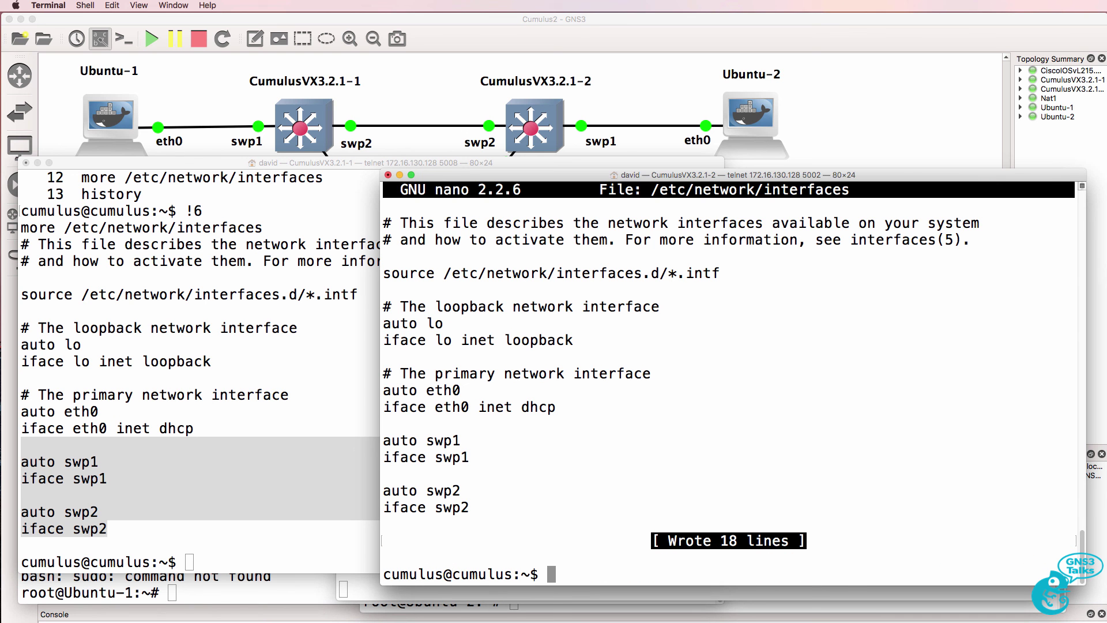
List the current interfaces with ifconfig, then reload the configuration with 'sudo ifreload -a'
type("ifconfig")
key("Return")
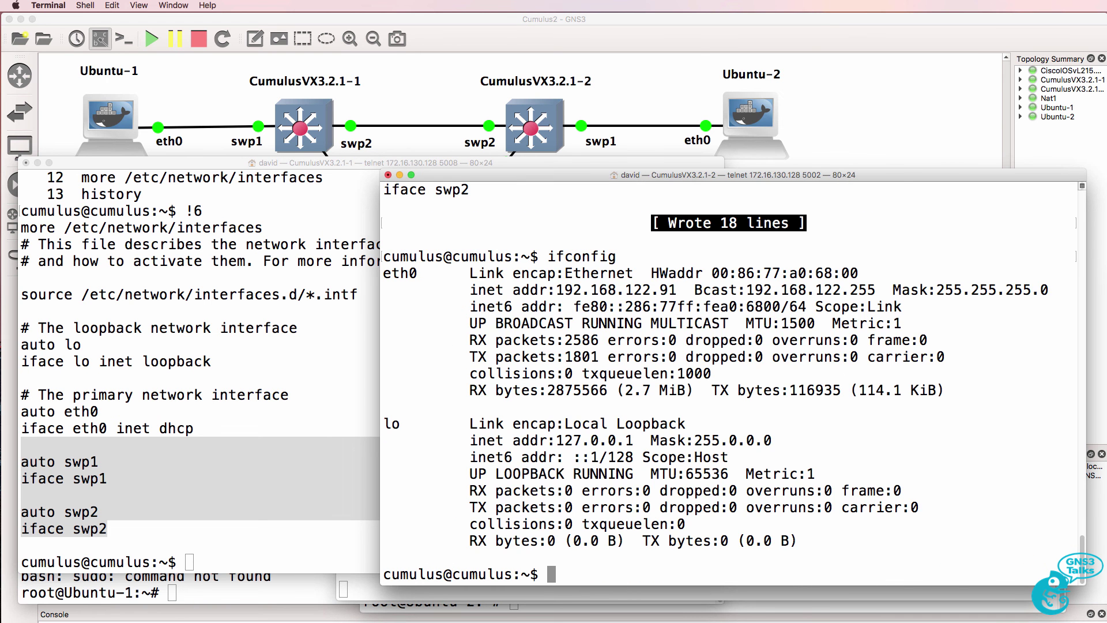
type("sudo ifco")
key("BackSpace")
key("BackSpace")
type("erloa")
key("BackSpace")
key("BackSpace")
key("BackSpace")
key("BackSpace")
key("BackSpace")
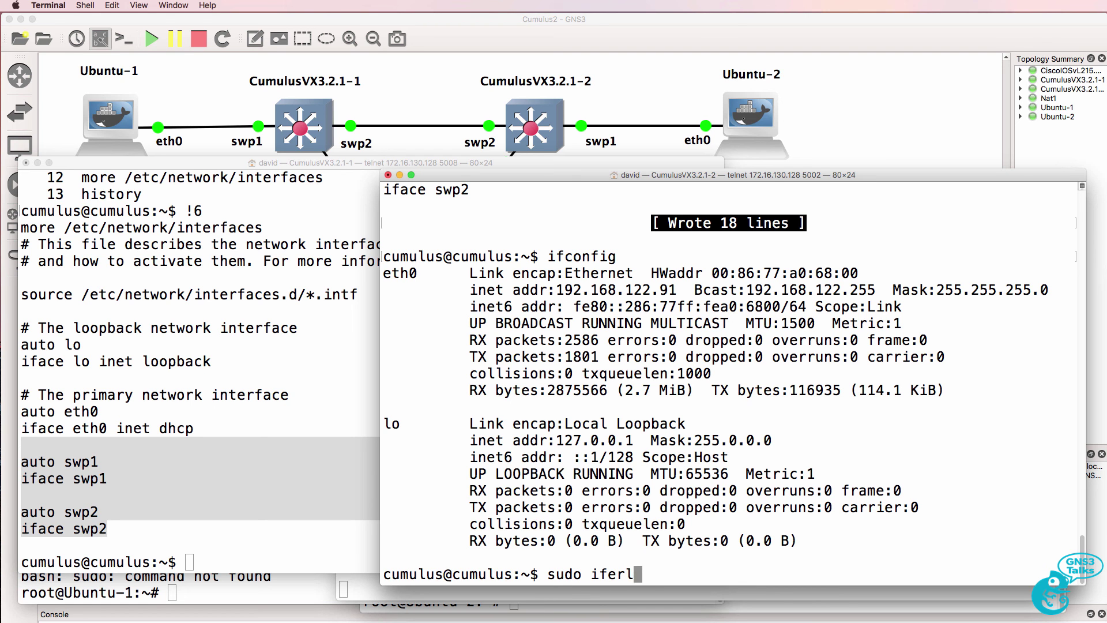
type("reload -a")
key("Return")
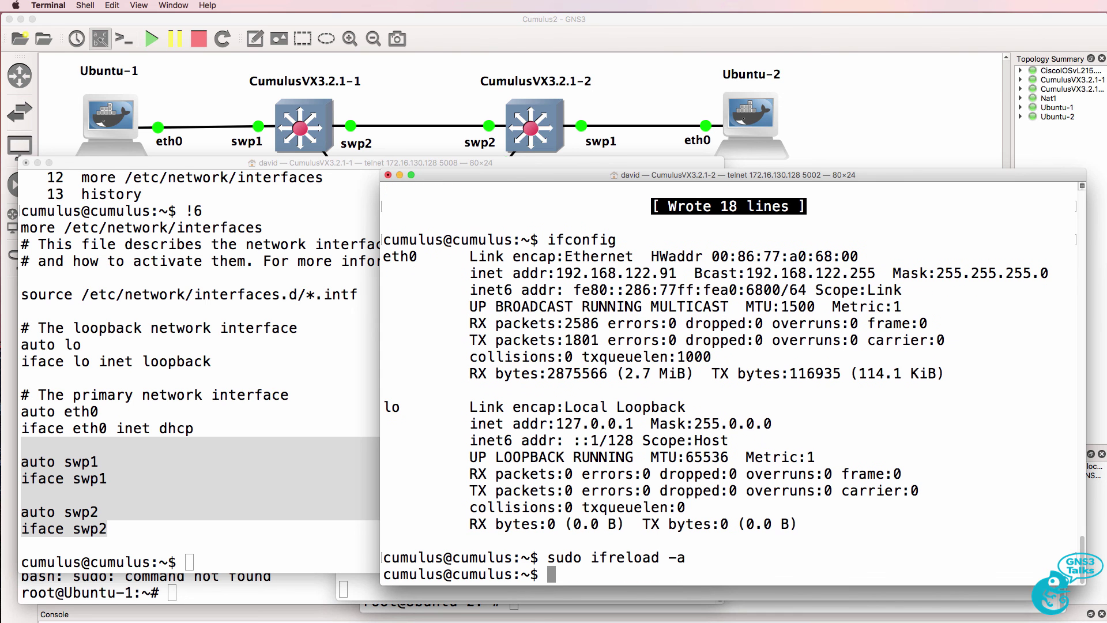
Re-run ifconfig to confirm swp1 and swp2 are now up
key("Up")
key("Up")
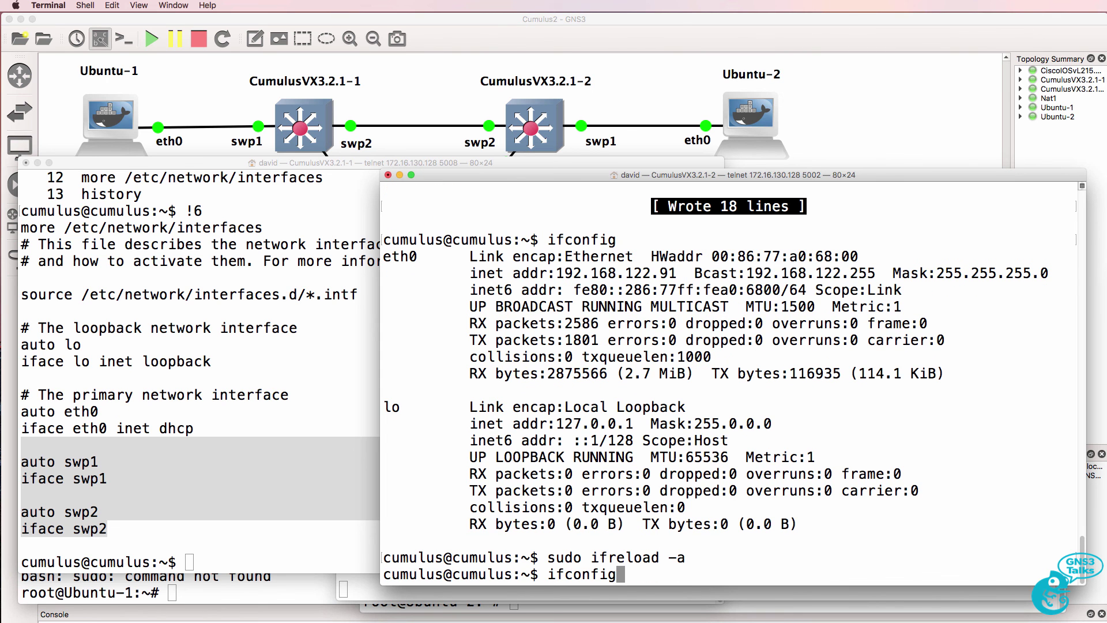
key("Return")
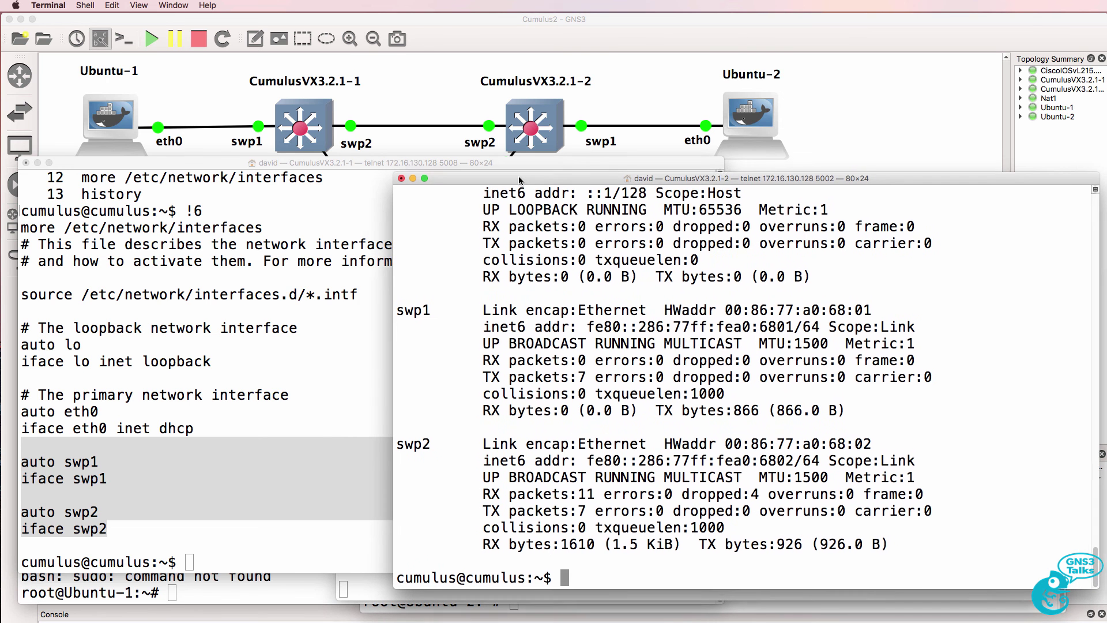
left_click_drag(505, 174, 520, 178)
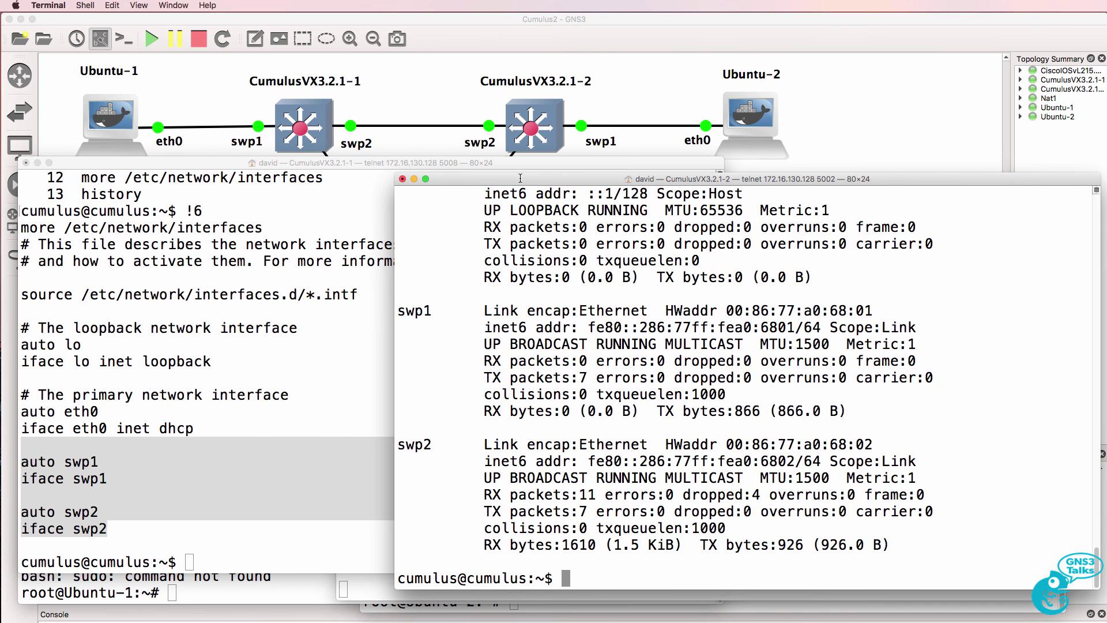